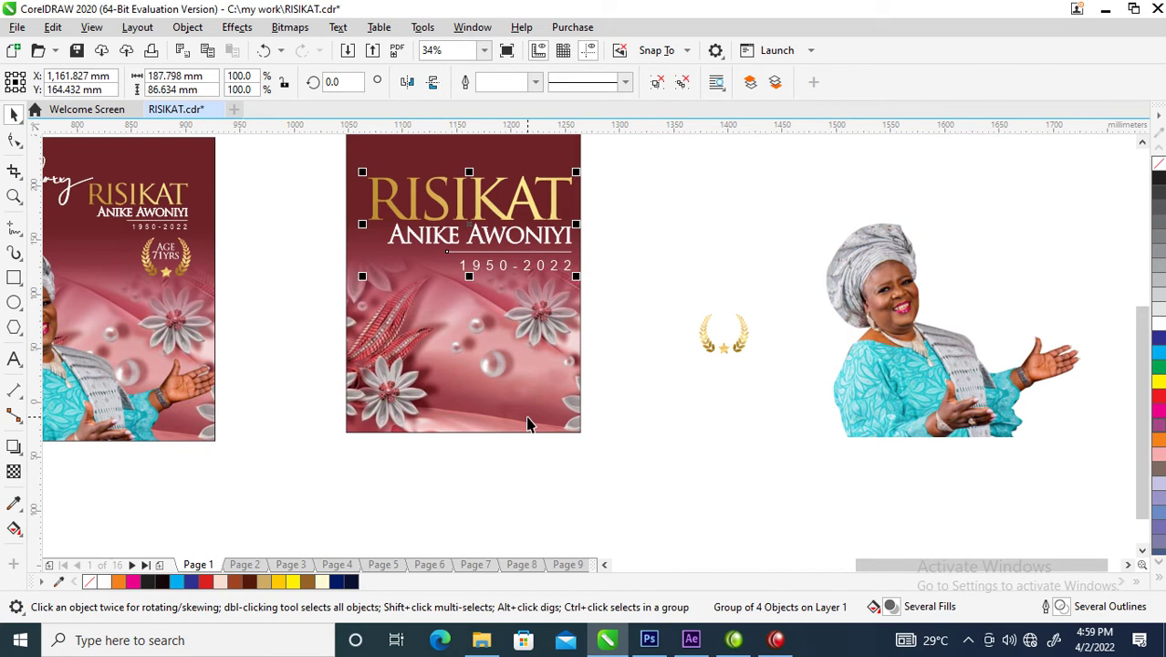
Step: Deselect the RISIKAT title group, undo the last change and clear the page selection
{"action": "left_click", "coordinate": [529, 381]}
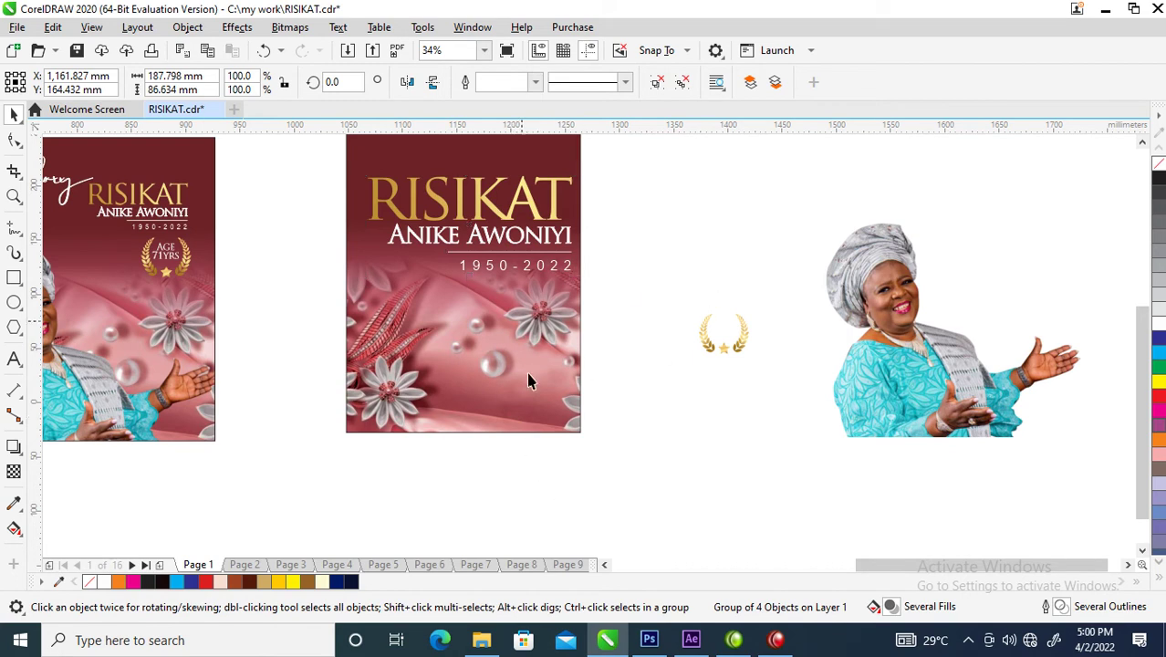
{"action": "key", "text": "ctrl+z"}
{"action": "left_click", "coordinate": [315, 291]}
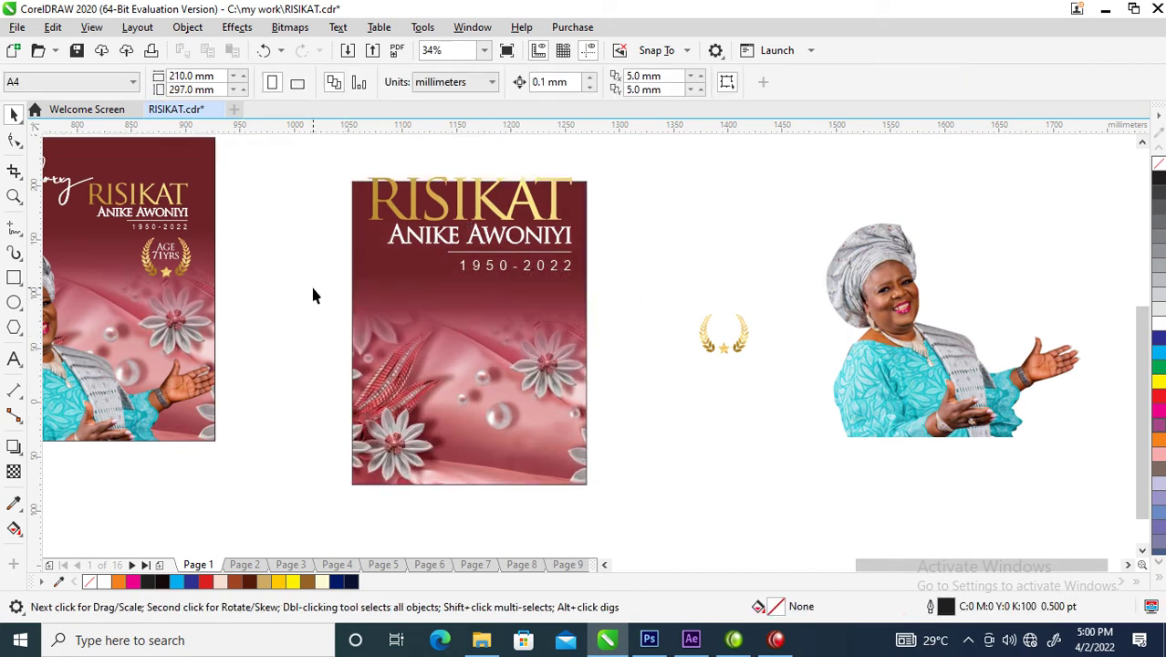
Step: Zoom in and back out on the canvas to view all the RISIKAT flyer designs
{"action": "scroll", "coordinate": [325, 307], "scroll_direction": "down", "scroll_amount": 2}
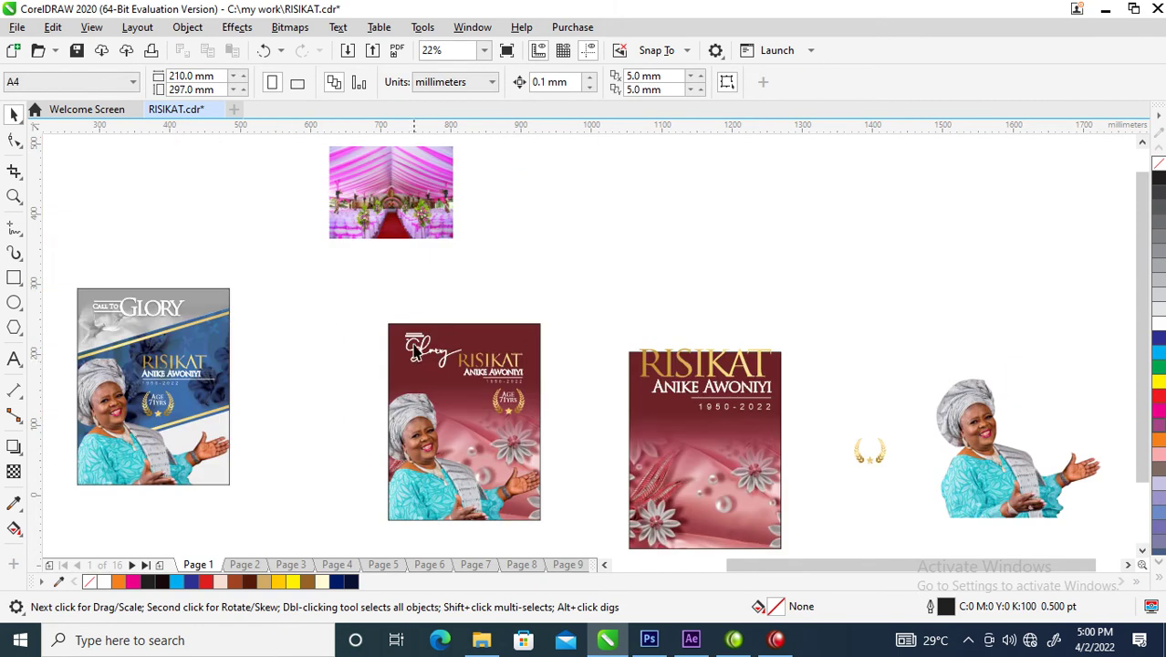
{"action": "scroll", "coordinate": [410, 335], "scroll_direction": "down", "scroll_amount": 4}
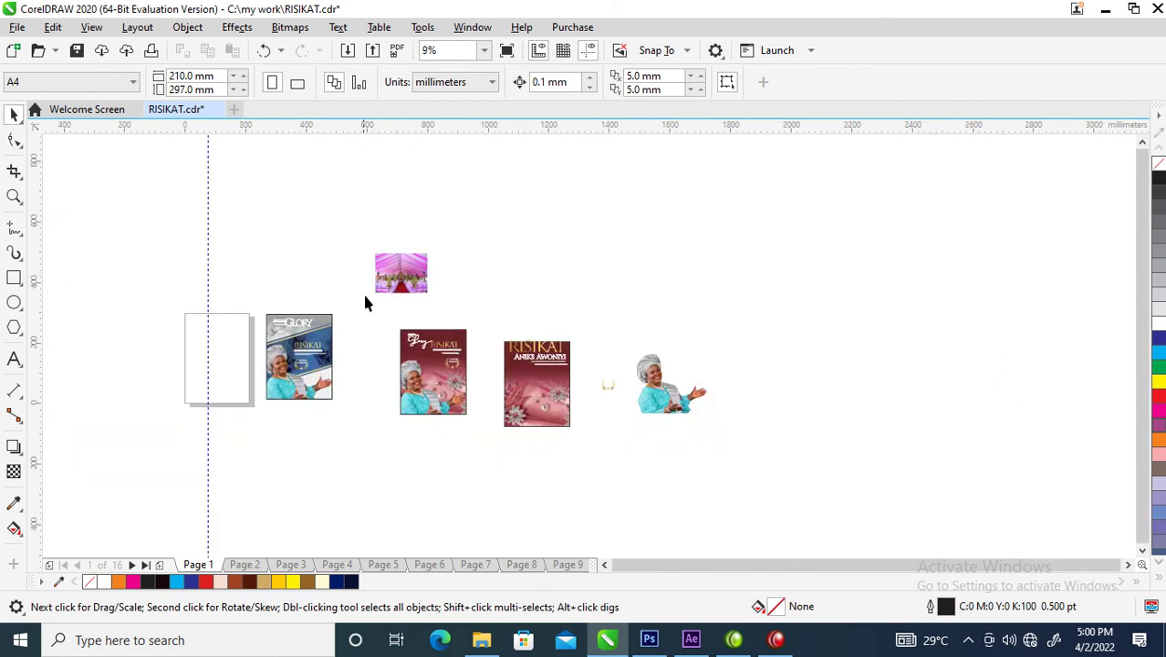
{"action": "key", "text": "z"}
{"action": "left_click_drag", "start_coordinate": [364, 302], "coordinate": [528, 411]}
{"action": "left_click", "coordinate": [493, 437]}
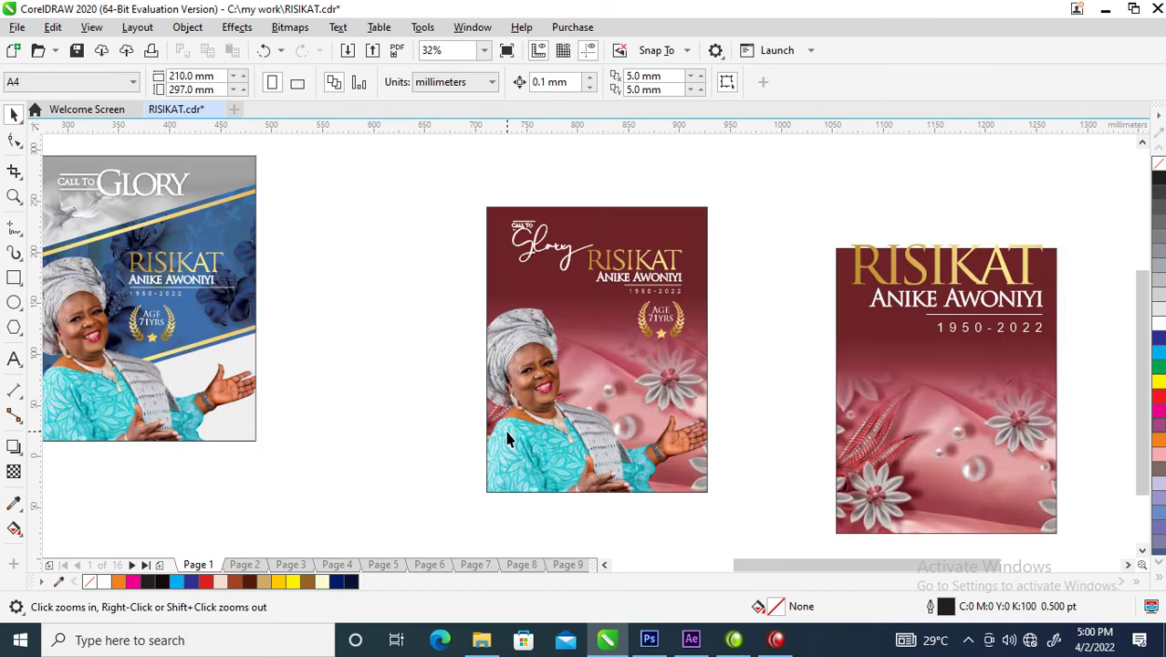
{"action": "right_click", "coordinate": [551, 431]}
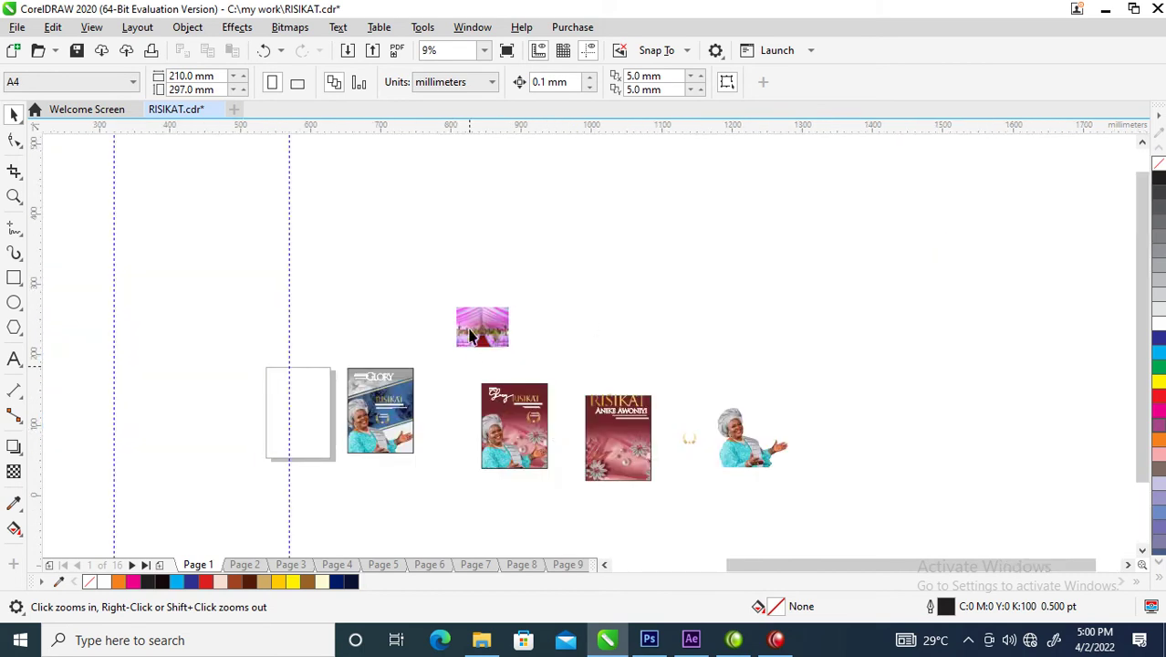
{"action": "left_click", "coordinate": [432, 284]}
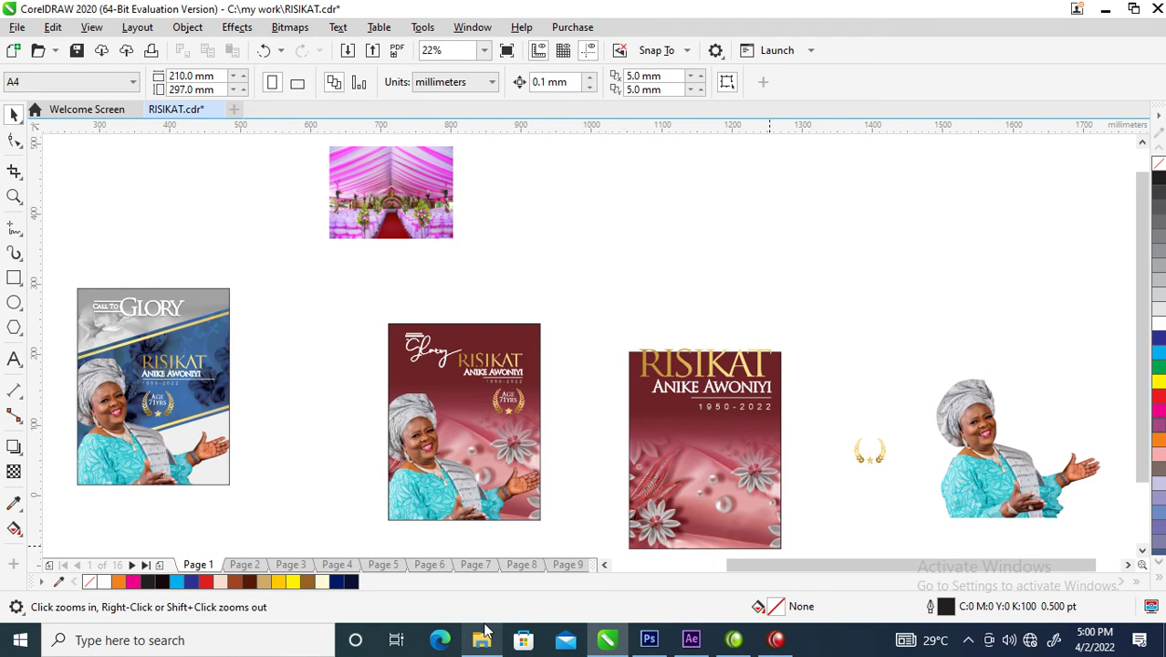
Step: Open the Desktop's risi video with Windows Media Player from its right-click menu
{"action": "left_click", "coordinate": [486, 629]}
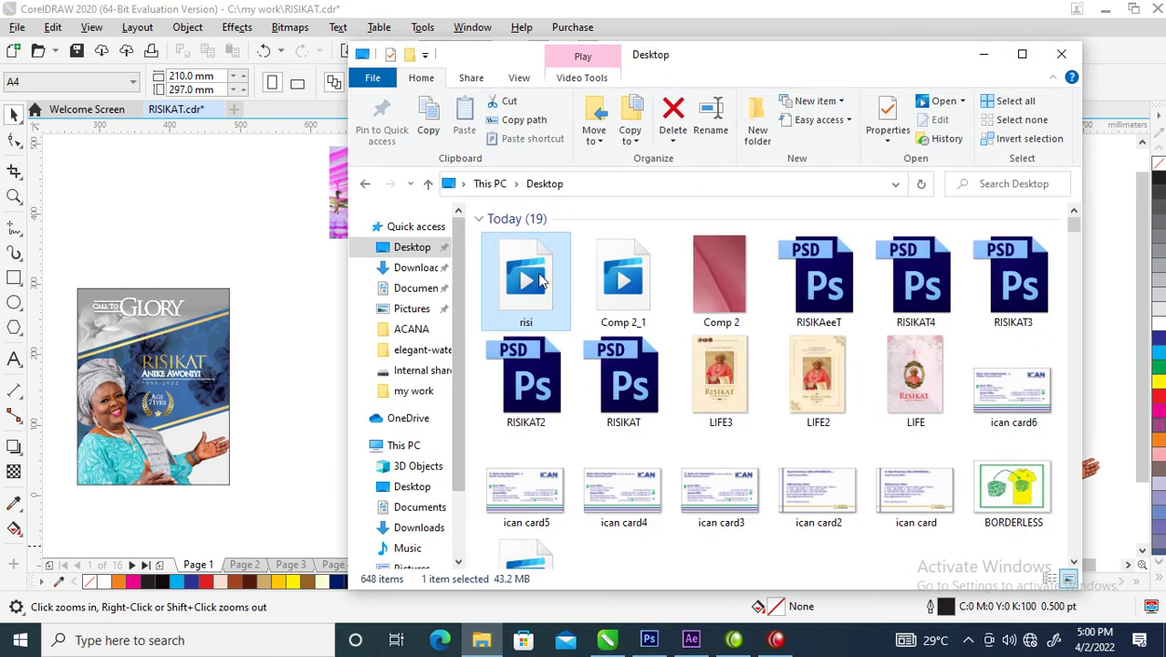
{"action": "right_click", "coordinate": [567, 281]}
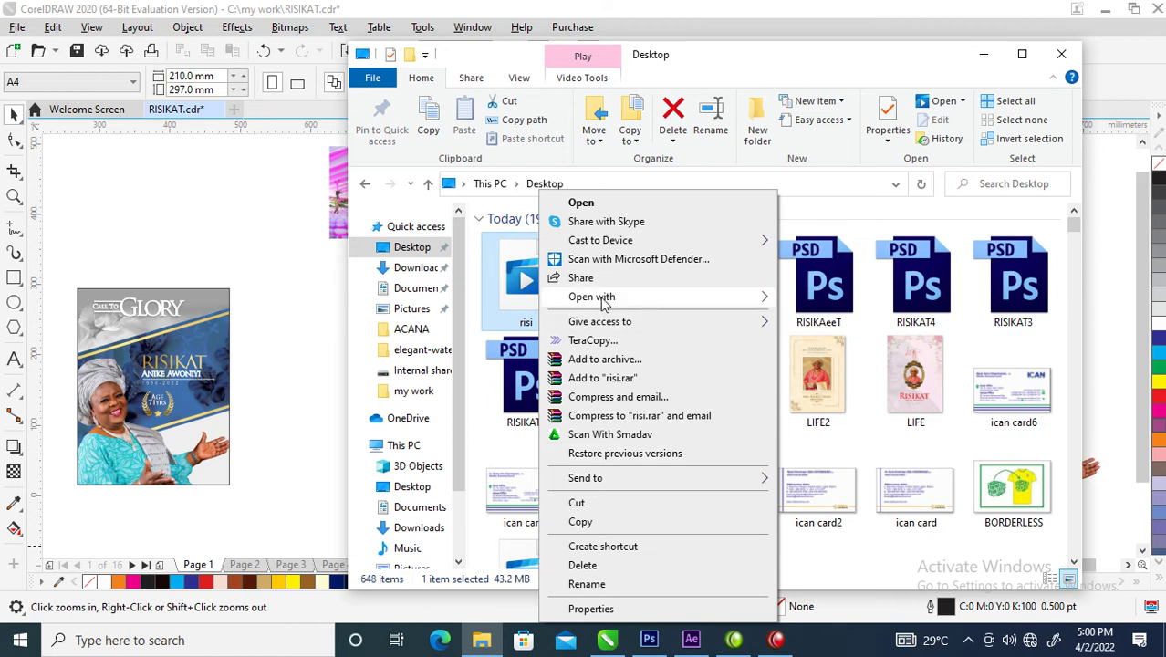
{"action": "mouse_move", "coordinate": [593, 296]}
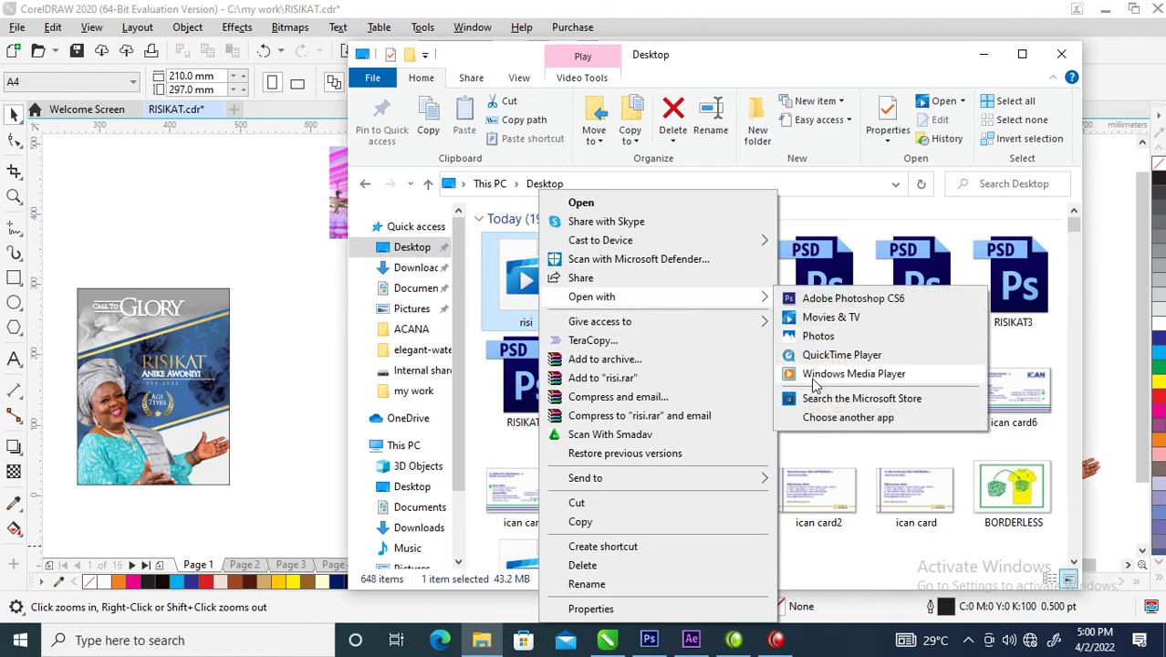
{"action": "left_click", "coordinate": [821, 374]}
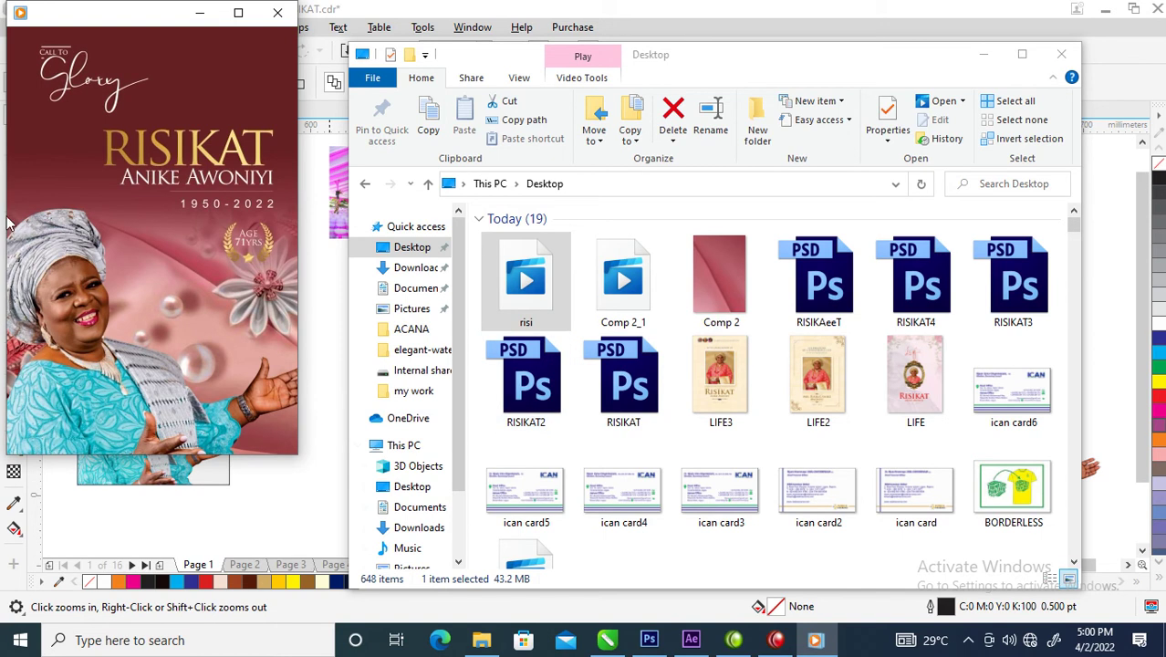
{"action": "mouse_move", "coordinate": [276, 14]}
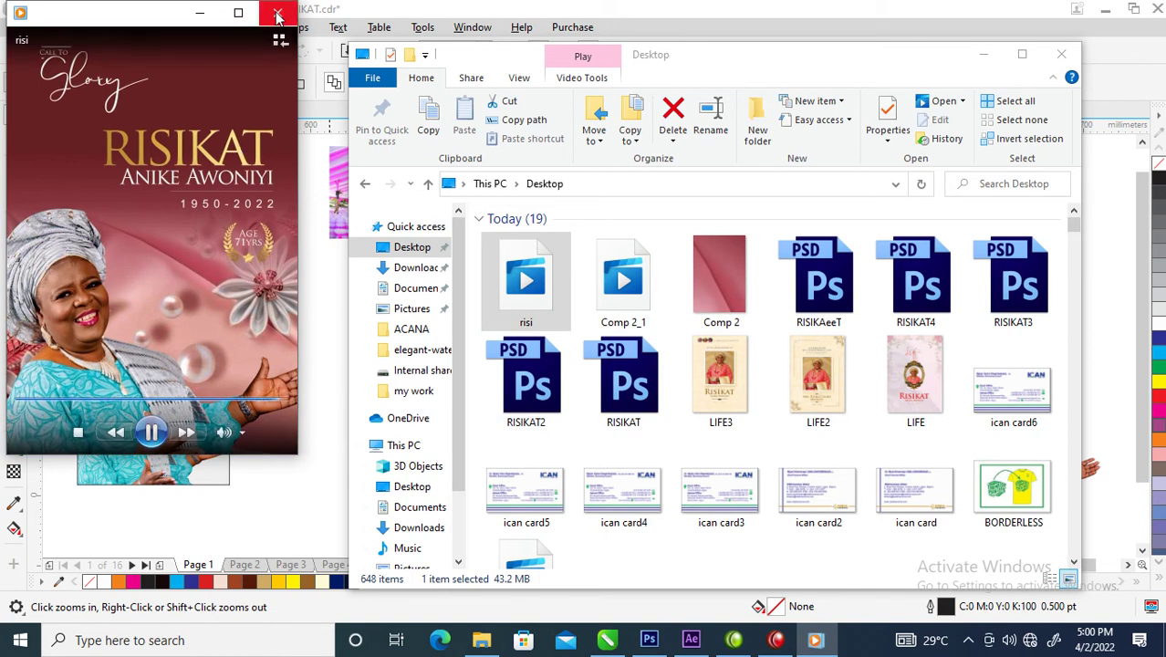
Step: Close Windows Media Player after watching the risi animation
{"action": "left_click", "coordinate": [277, 14]}
Step: Move the portrait up-left, lift the RISIKAT title and shift the laurel wreath right, then bring up After Effects
{"action": "left_click", "coordinate": [284, 330]}
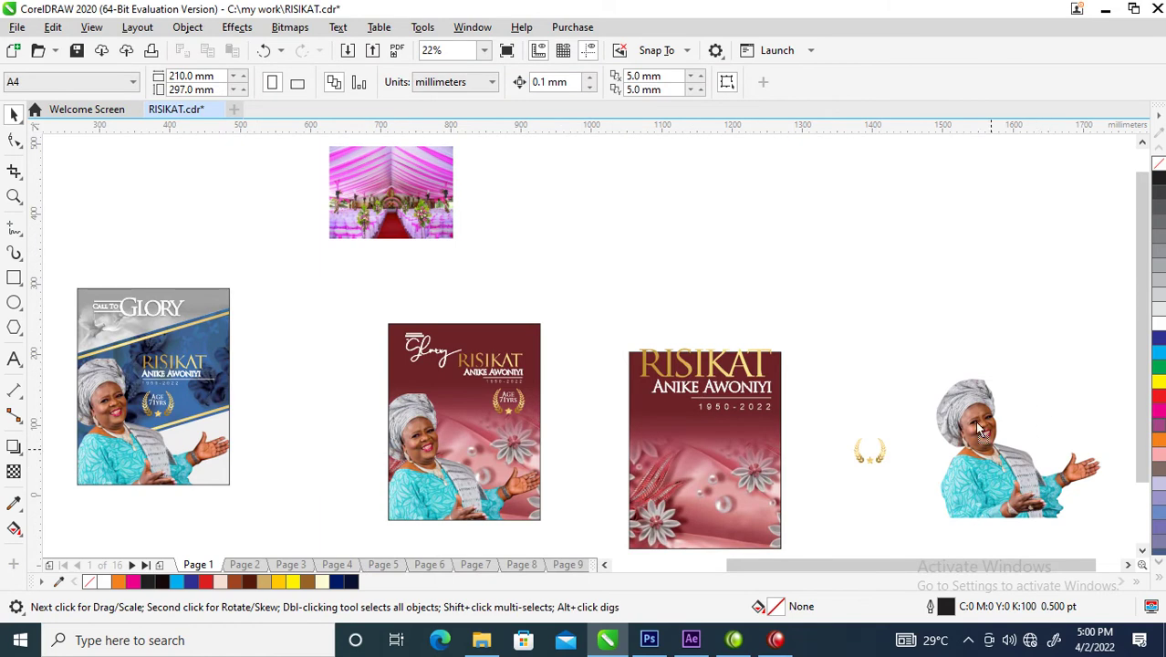
{"action": "mouse_move", "coordinate": [979, 470]}
{"action": "left_mouse_down"}
{"action": "mouse_move", "coordinate": [850, 288]}
{"action": "mouse_move", "coordinate": [884, 338]}
{"action": "left_mouse_up"}
{"action": "left_click_drag", "start_coordinate": [716, 364], "coordinate": [709, 229]}
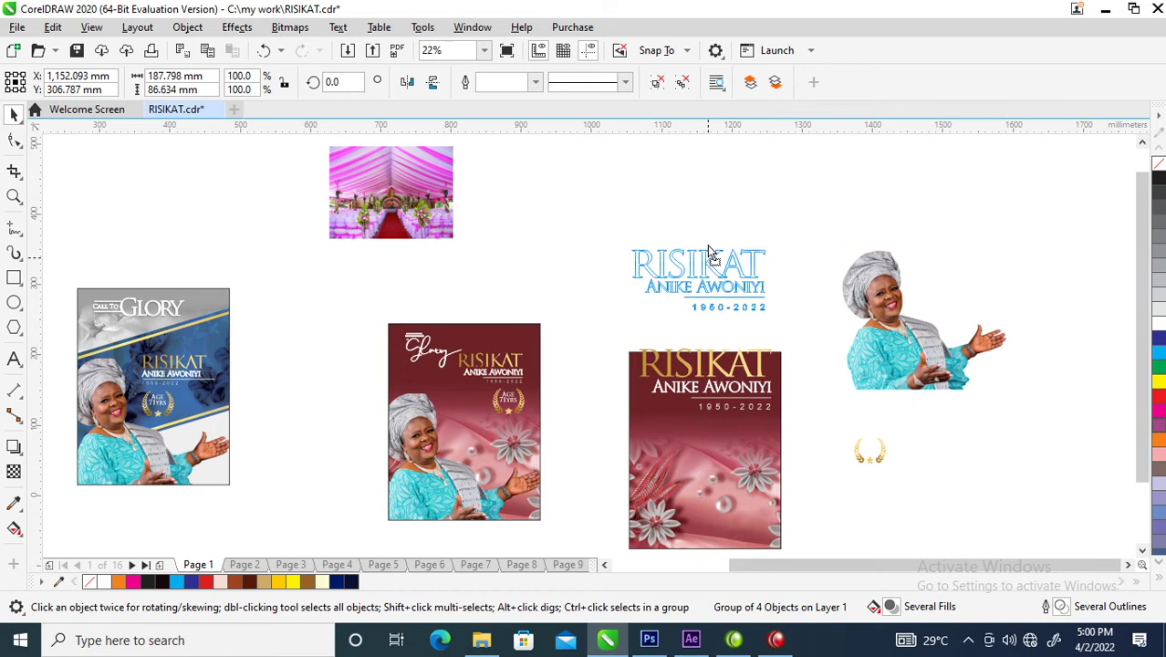
{"action": "left_click_drag", "start_coordinate": [872, 461], "coordinate": [944, 462]}
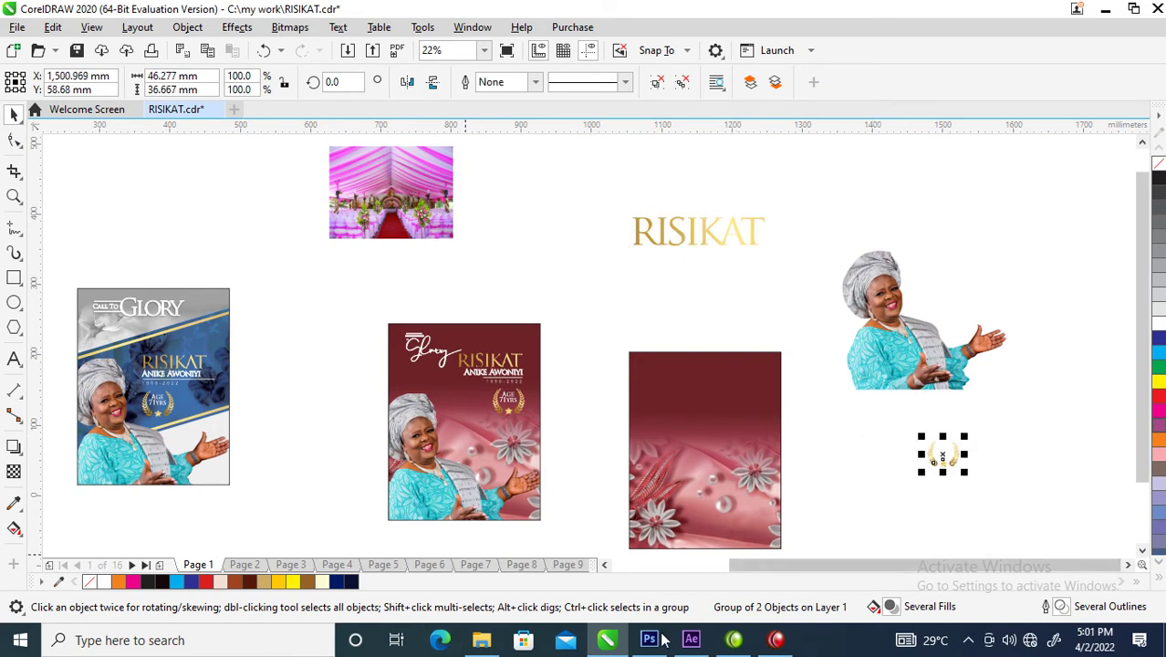
{"action": "left_click", "coordinate": [693, 639]}
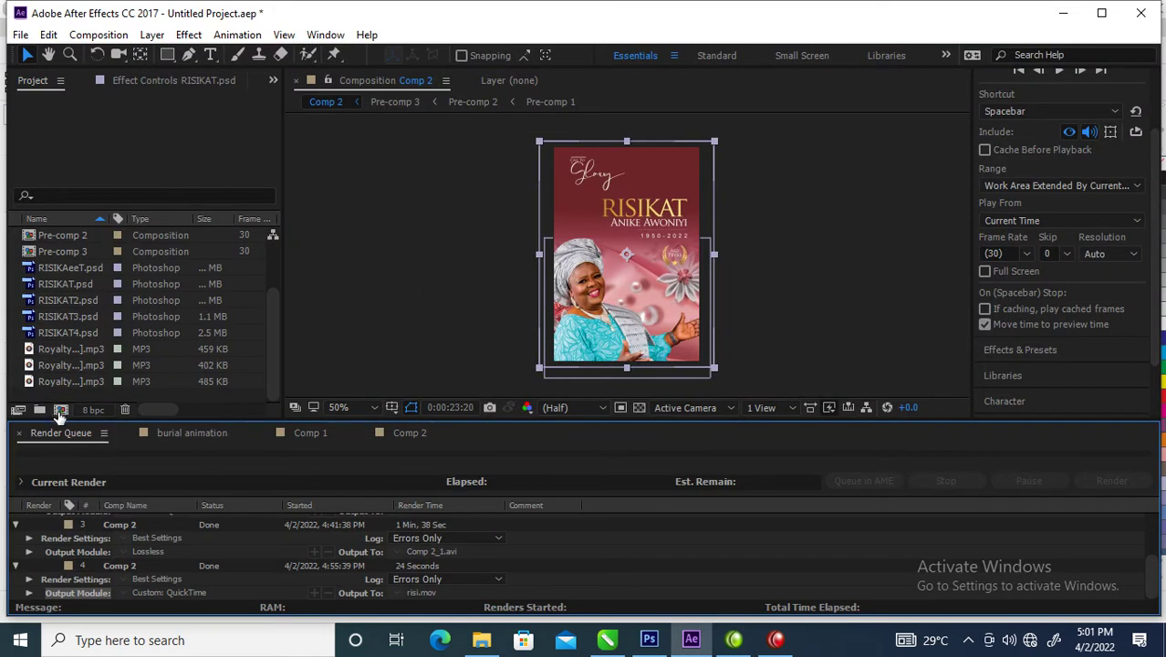
Step: Create a new composition, Comp 3, with duration 0:00:30:00
{"action": "left_click", "coordinate": [61, 410]}
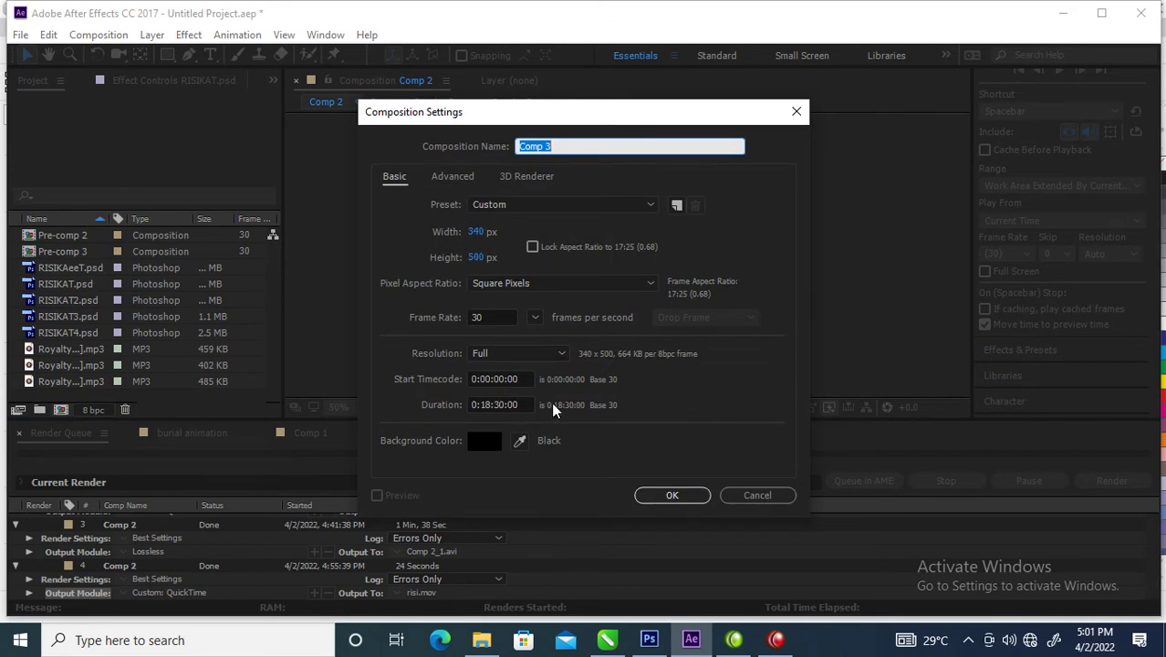
{"action": "left_click", "coordinate": [491, 404]}
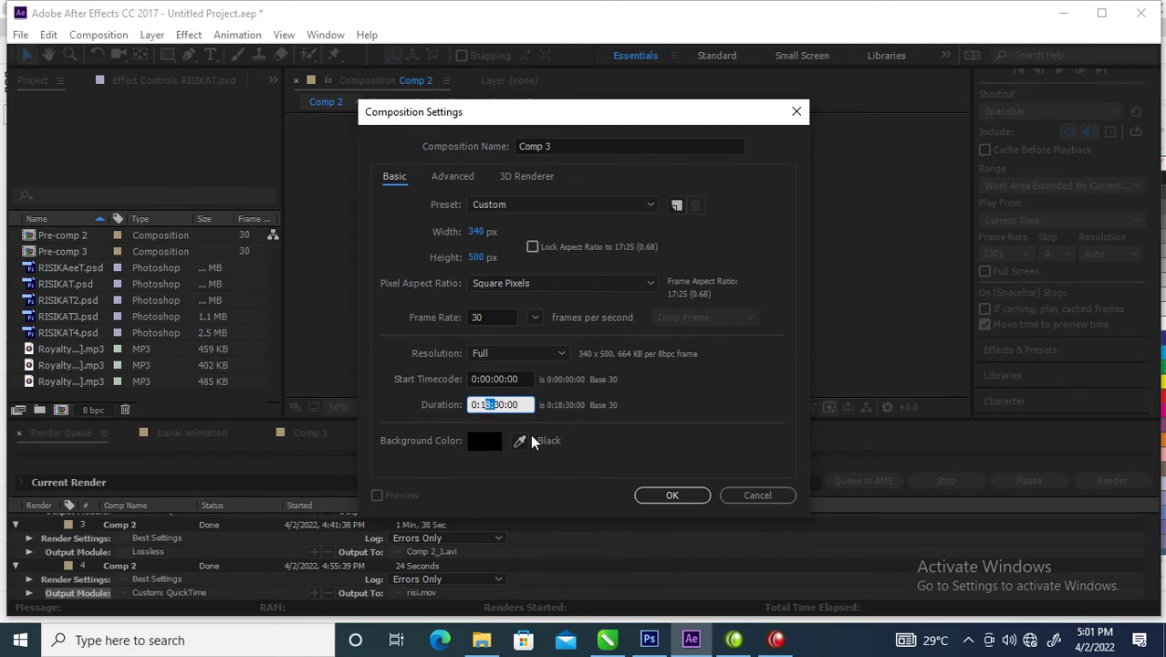
{"action": "key", "text": "BackSpace"}
{"action": "type", "text": "0"}
{"action": "type", "text": ":"}
{"action": "left_click", "coordinate": [676, 494]}
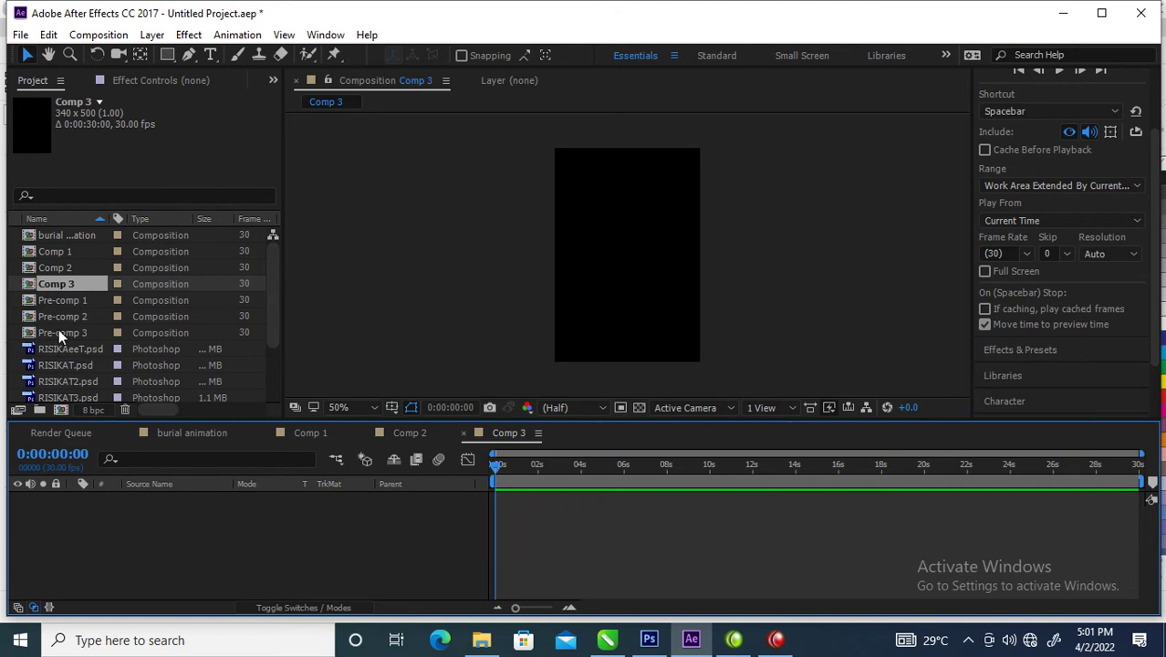
Step: Add RISIKAT.psd to the Comp 3 timeline and scale it down to 16%
{"action": "left_click", "coordinate": [82, 350]}
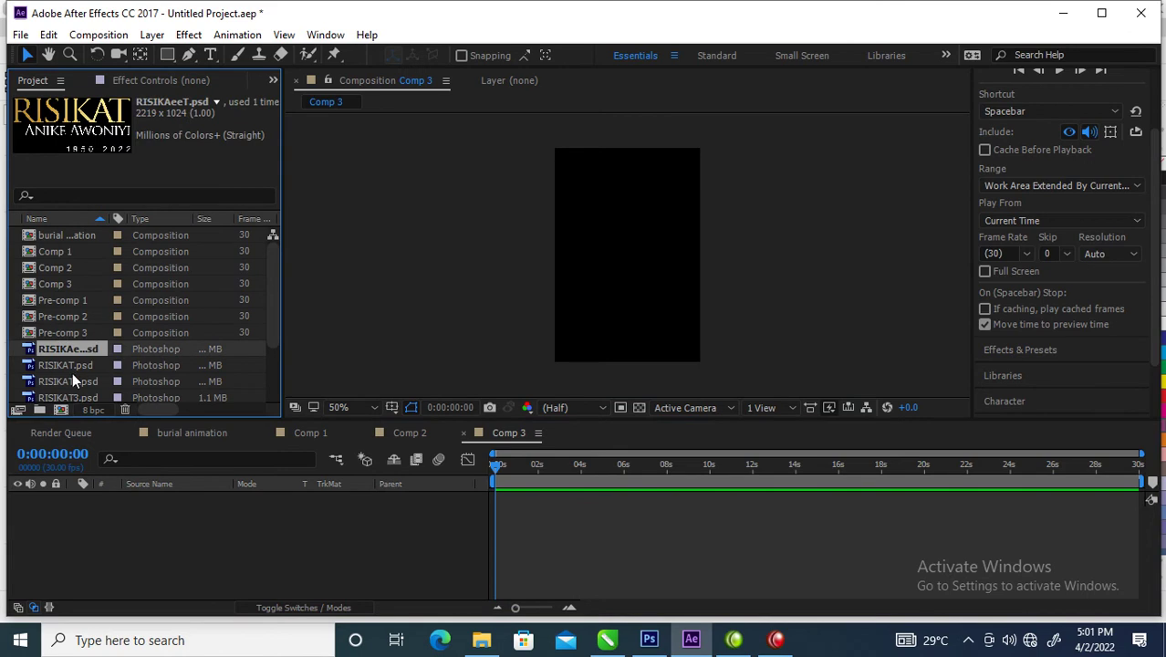
{"action": "left_click", "coordinate": [72, 365]}
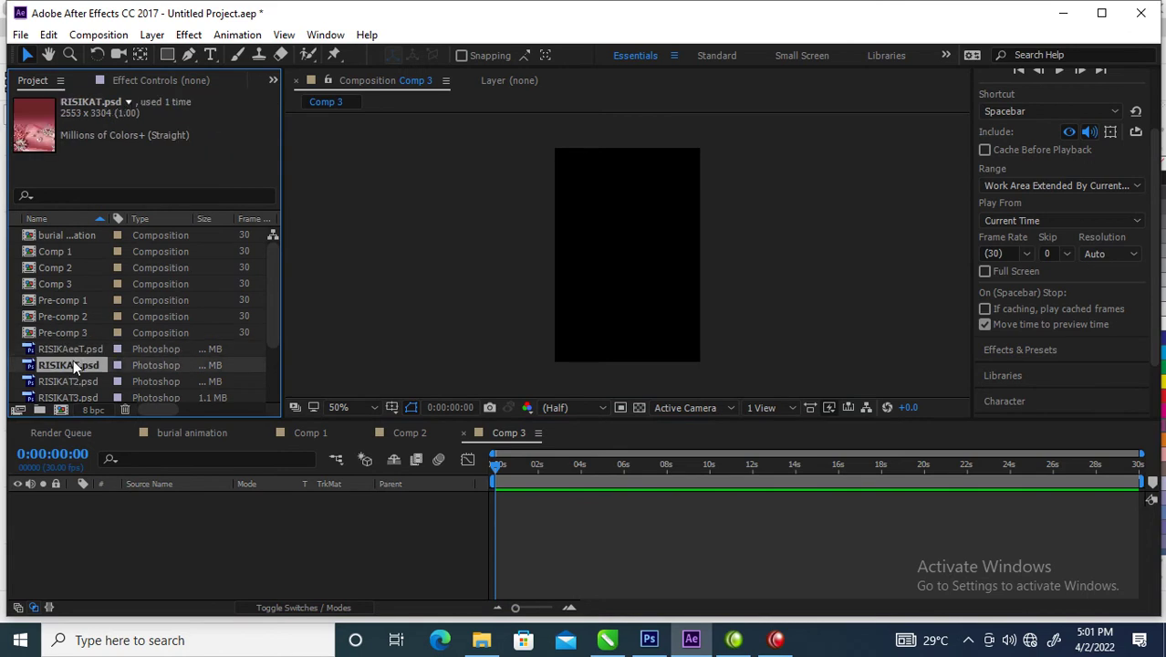
{"action": "left_click_drag", "start_coordinate": [73, 362], "coordinate": [127, 533]}
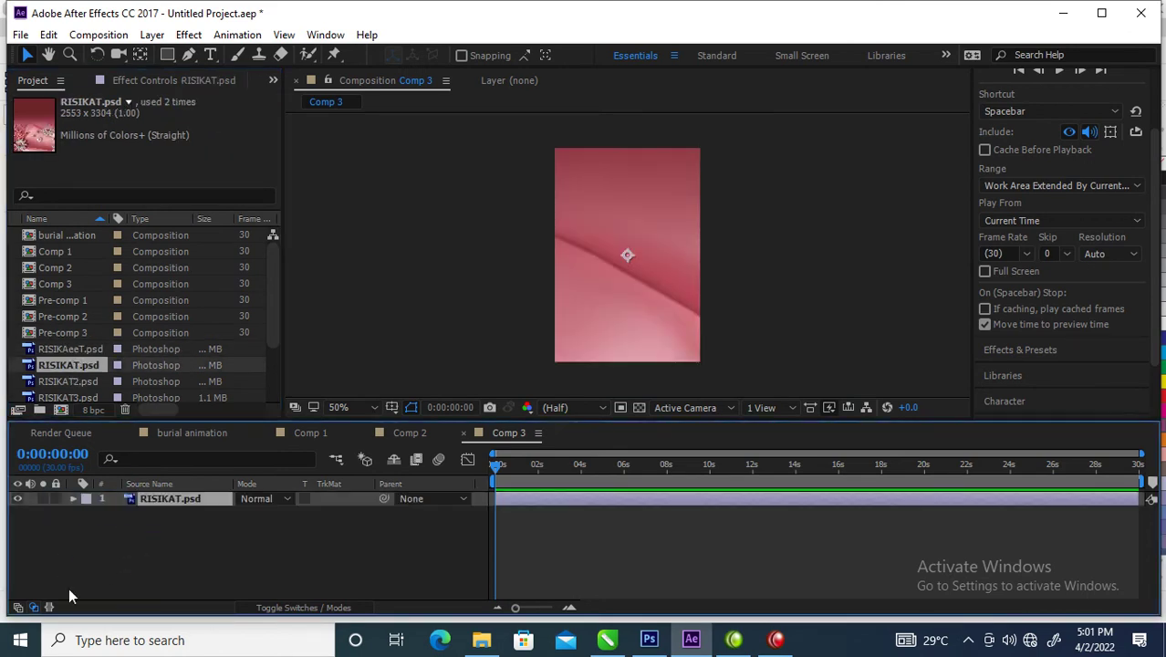
{"action": "left_click", "coordinate": [74, 498]}
{"action": "left_click", "coordinate": [87, 513]}
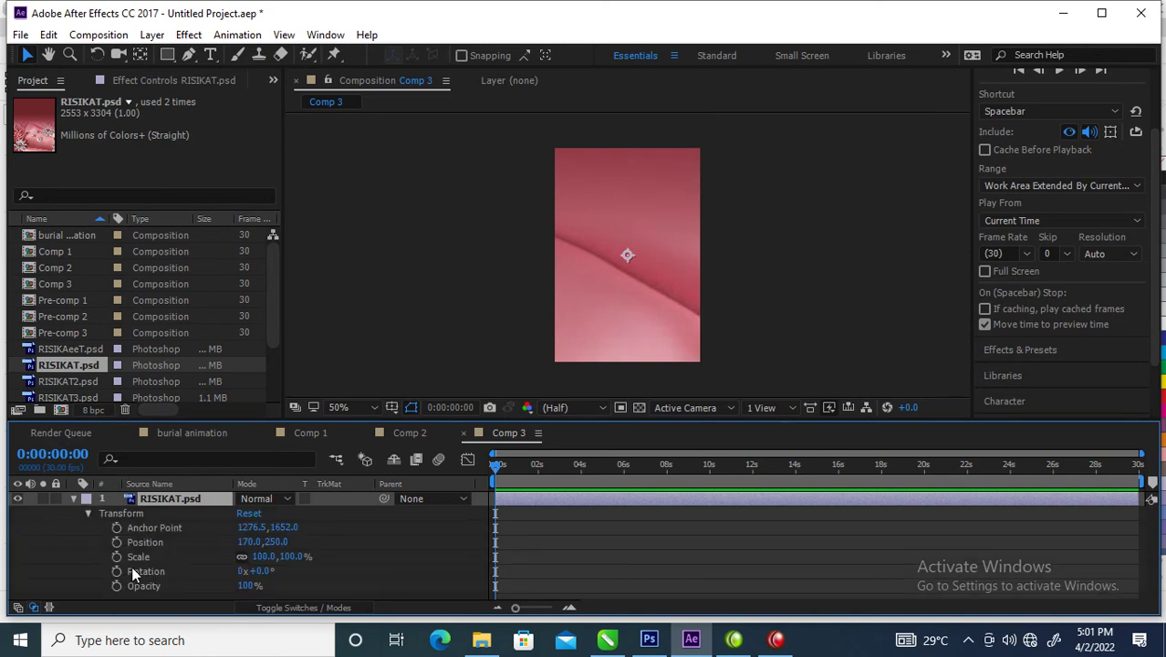
{"action": "mouse_move", "coordinate": [259, 556]}
{"action": "left_mouse_down"}
{"action": "mouse_move", "coordinate": [171, 550]}
{"action": "mouse_move", "coordinate": [182, 553]}
{"action": "left_mouse_up"}
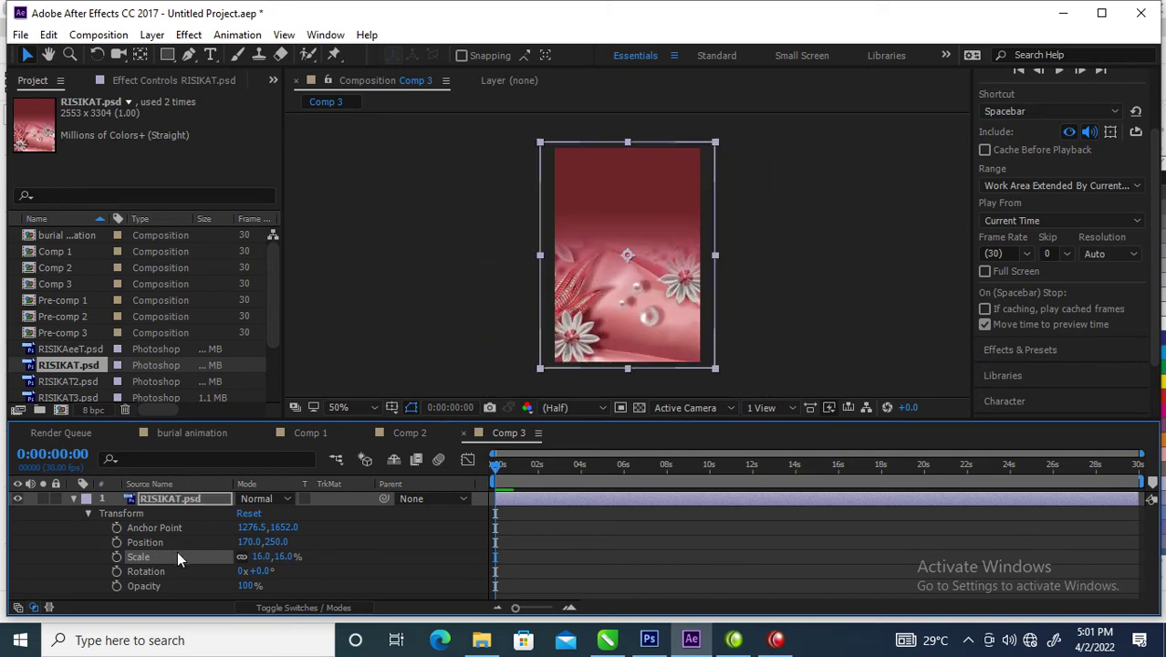
Step: Add the RISIKAT2.psd portrait above the background at 14% scale, positioned at 170,388
{"action": "left_click", "coordinate": [64, 382]}
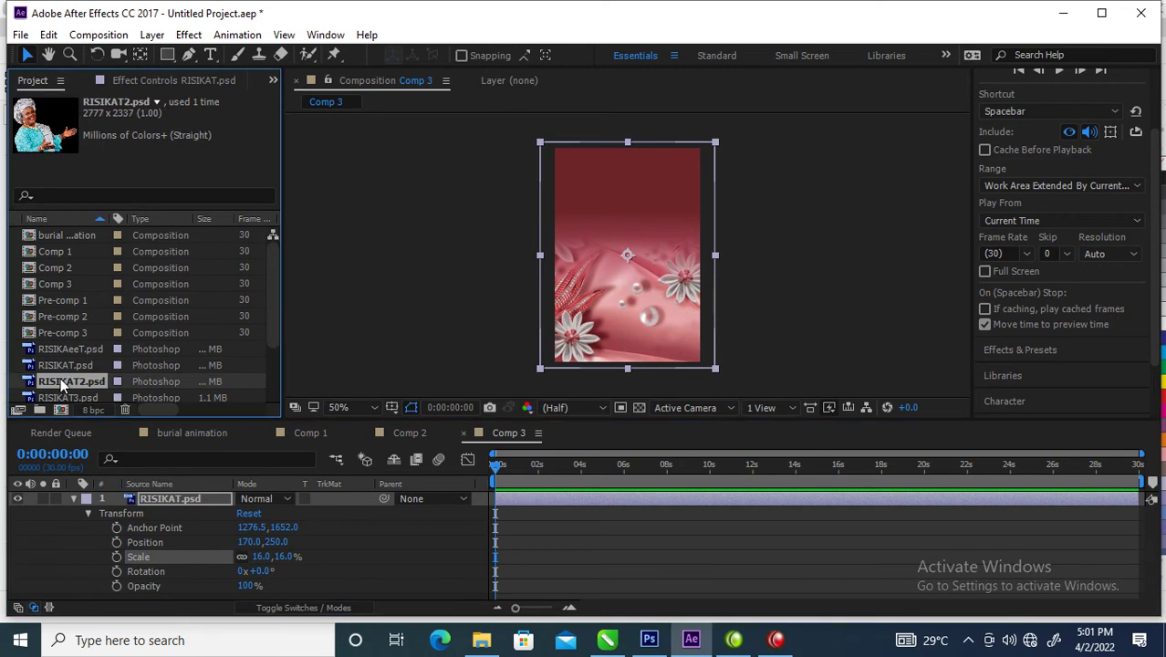
{"action": "left_click", "coordinate": [73, 498]}
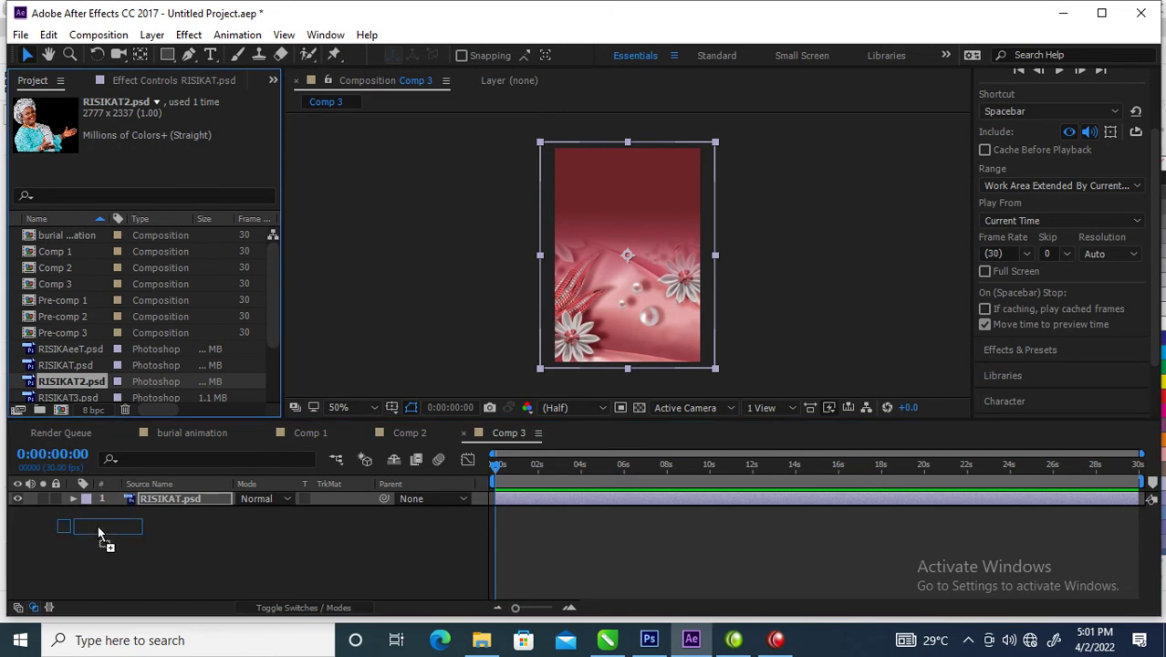
{"action": "mouse_move", "coordinate": [62, 388]}
{"action": "left_mouse_down"}
{"action": "mouse_move", "coordinate": [97, 524]}
{"action": "mouse_move", "coordinate": [153, 500]}
{"action": "left_mouse_up"}
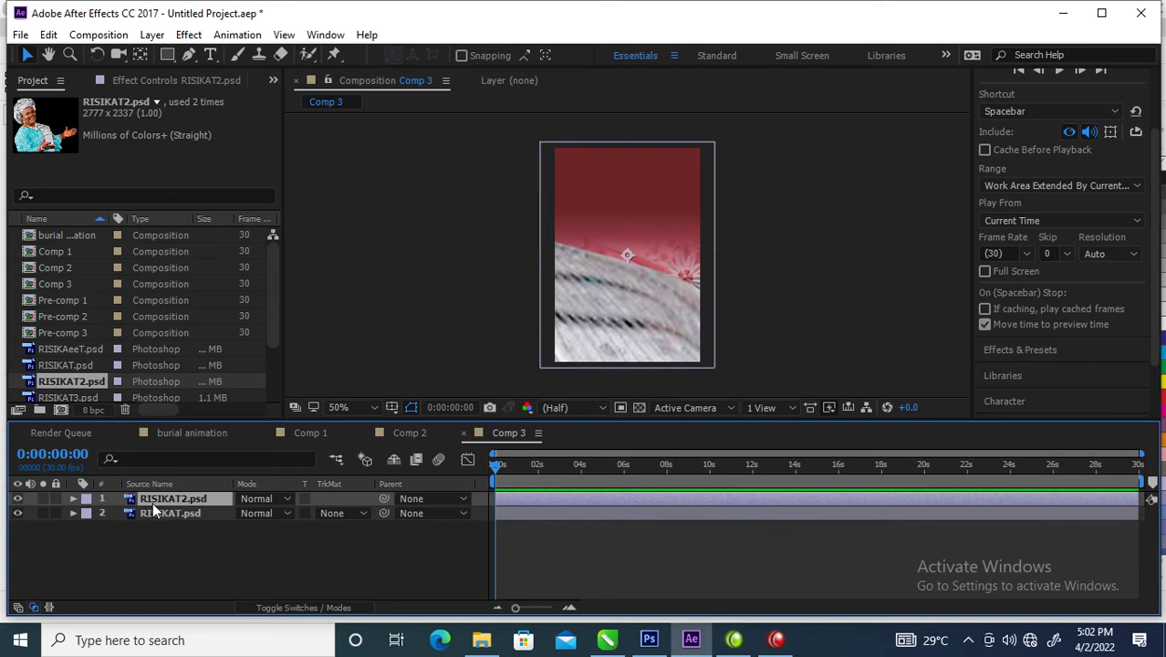
{"action": "left_click", "coordinate": [72, 498]}
{"action": "left_click", "coordinate": [88, 512]}
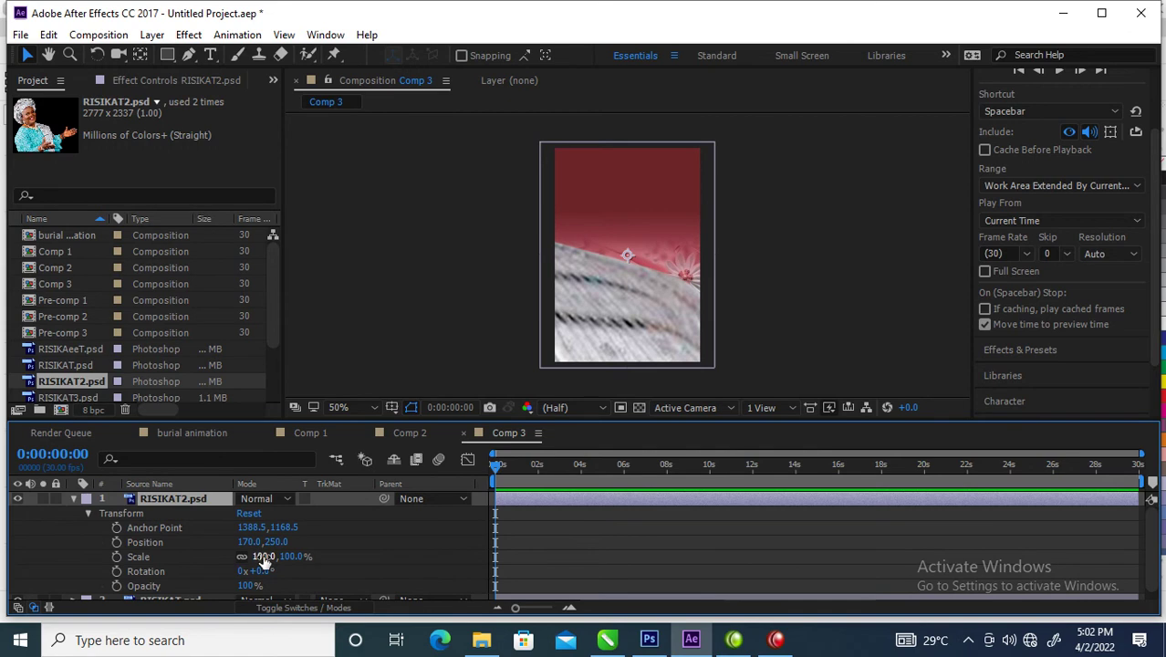
{"action": "left_click_drag", "start_coordinate": [263, 557], "coordinate": [195, 561]}
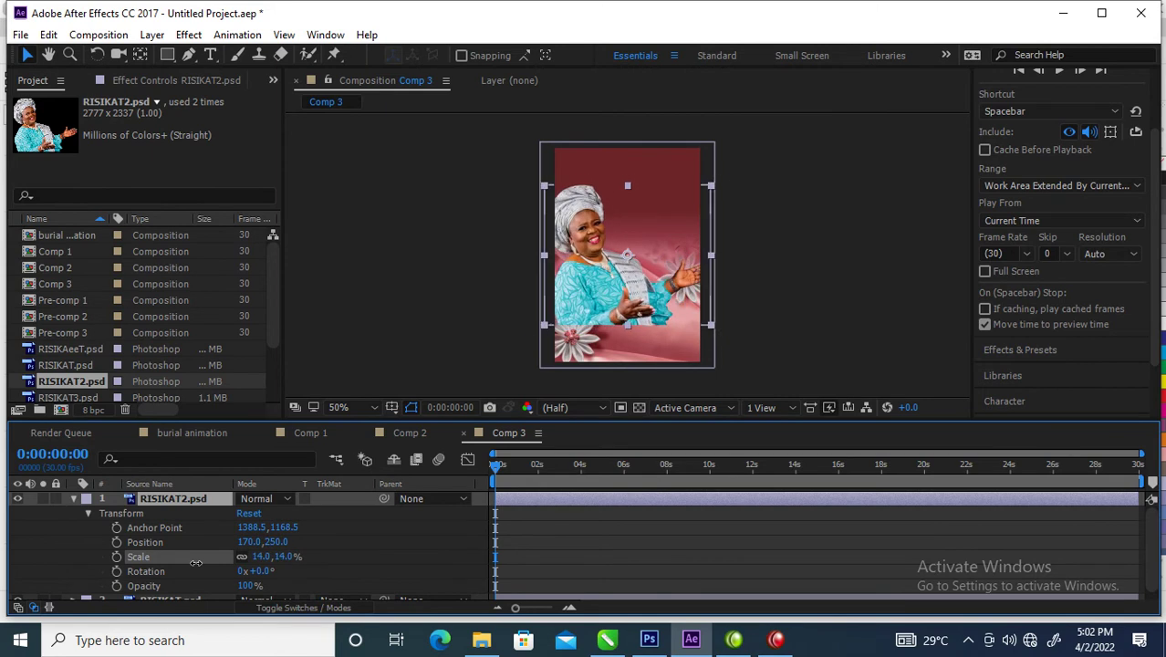
{"action": "left_click_drag", "start_coordinate": [606, 295], "coordinate": [610, 341]}
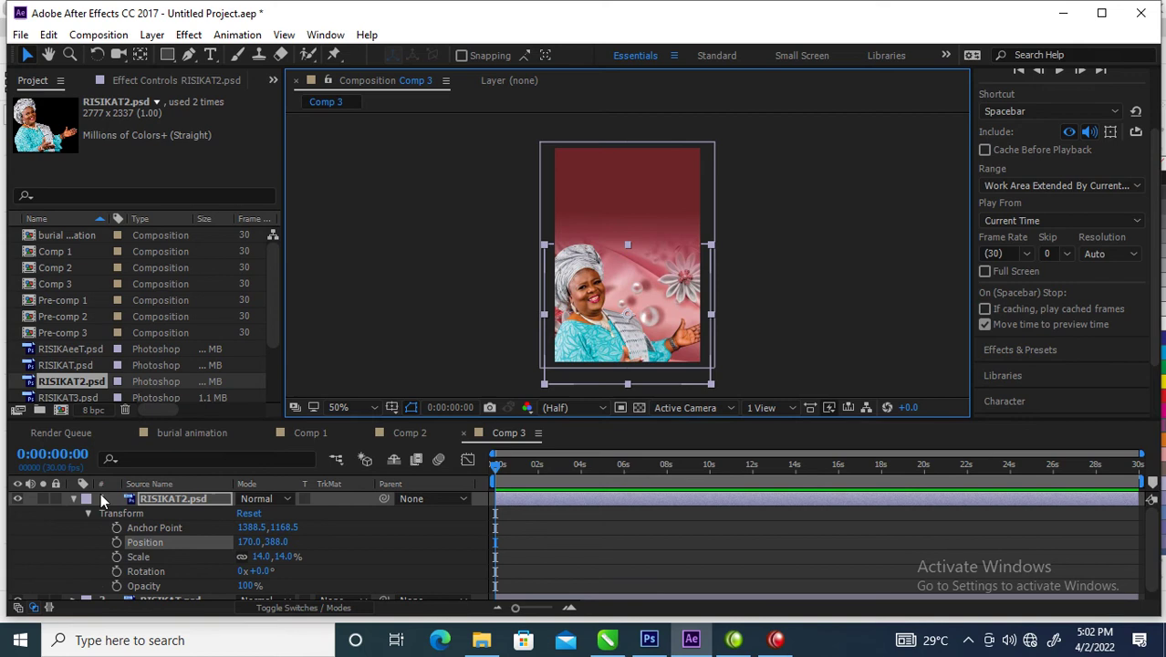
{"action": "left_click", "coordinate": [57, 360]}
Step: Add the RISIKAeeT.psd title to Comp 3 and toggle the portrait's visibility to check the layers
{"action": "left_click", "coordinate": [57, 349]}
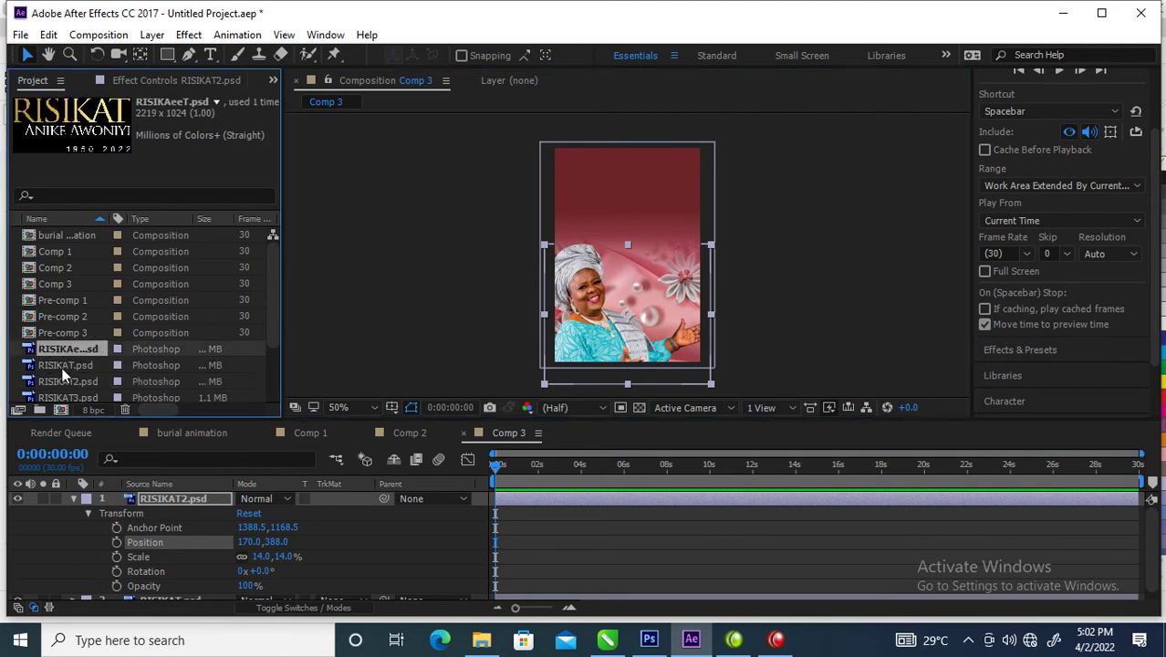
{"action": "left_click_drag", "start_coordinate": [66, 353], "coordinate": [189, 511]}
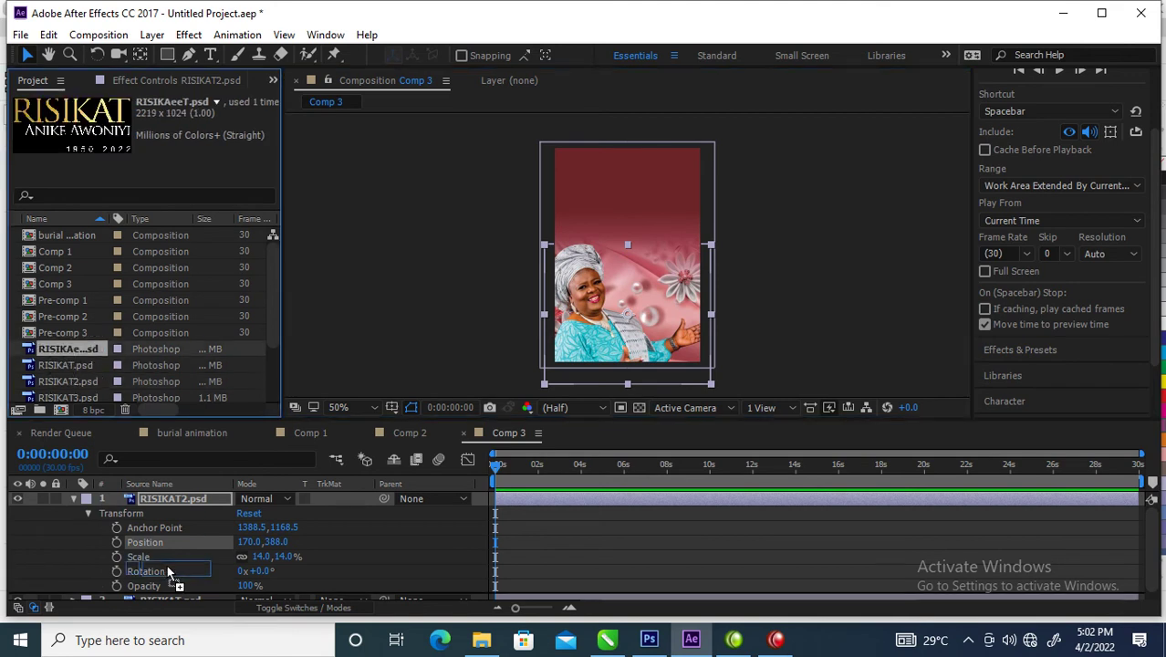
{"action": "left_click", "coordinate": [90, 504]}
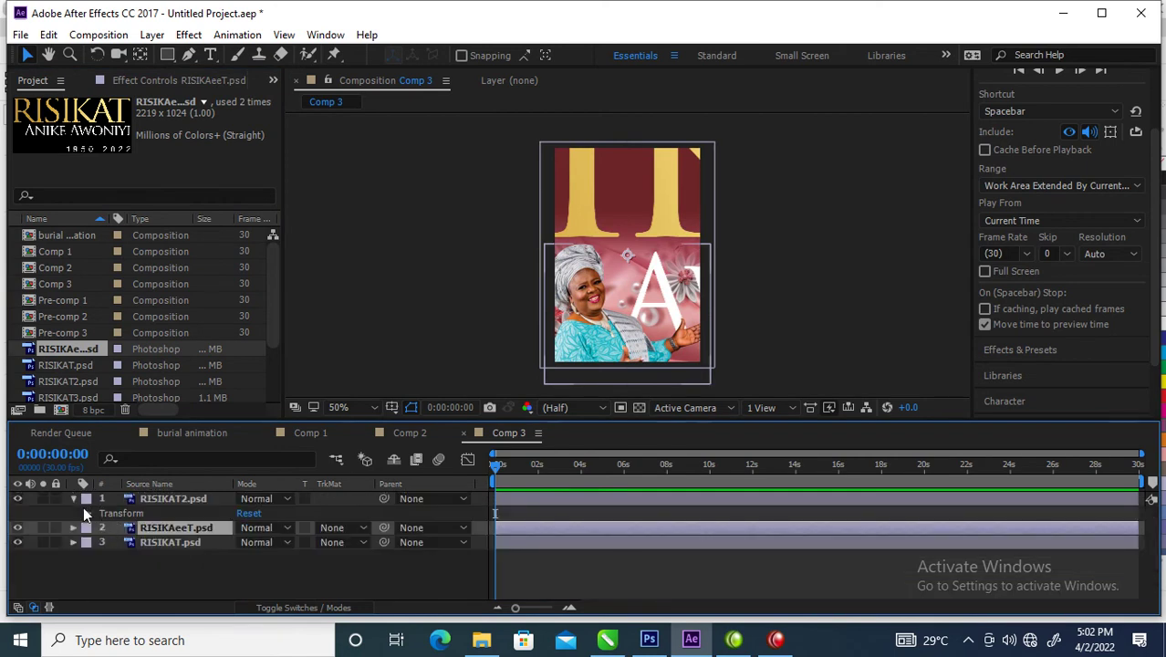
{"action": "left_click", "coordinate": [17, 498]}
Step: Scale the RISIKAT title to about 7.5% and place it top-right above the portrait
{"action": "left_click", "coordinate": [73, 528]}
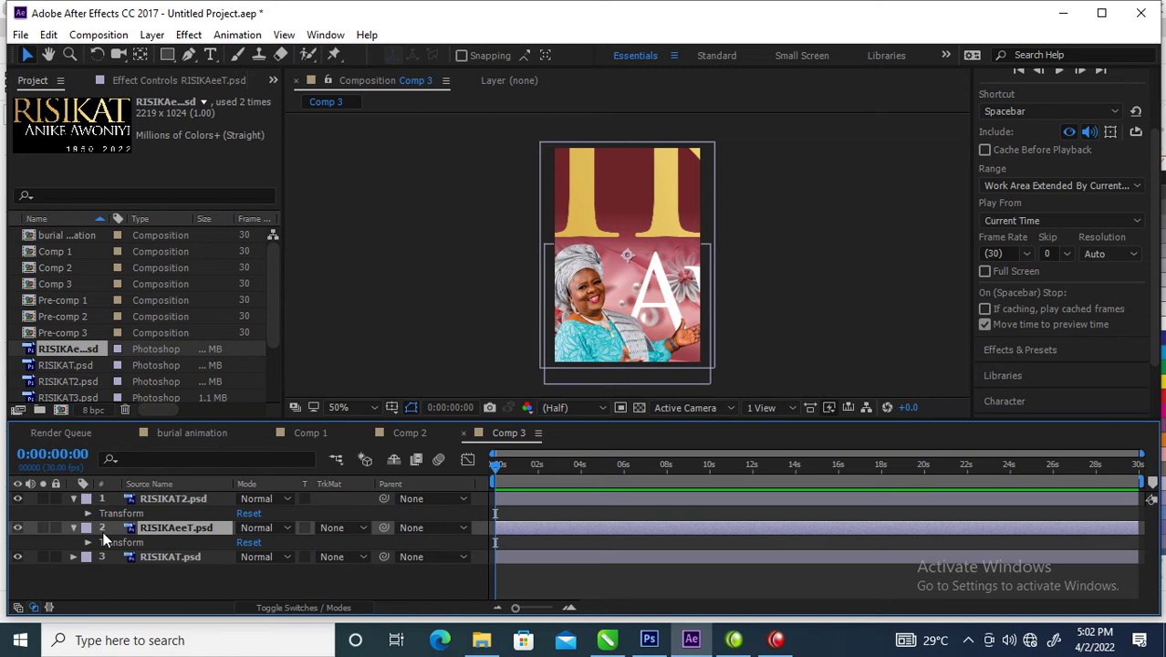
{"action": "left_click", "coordinate": [90, 538]}
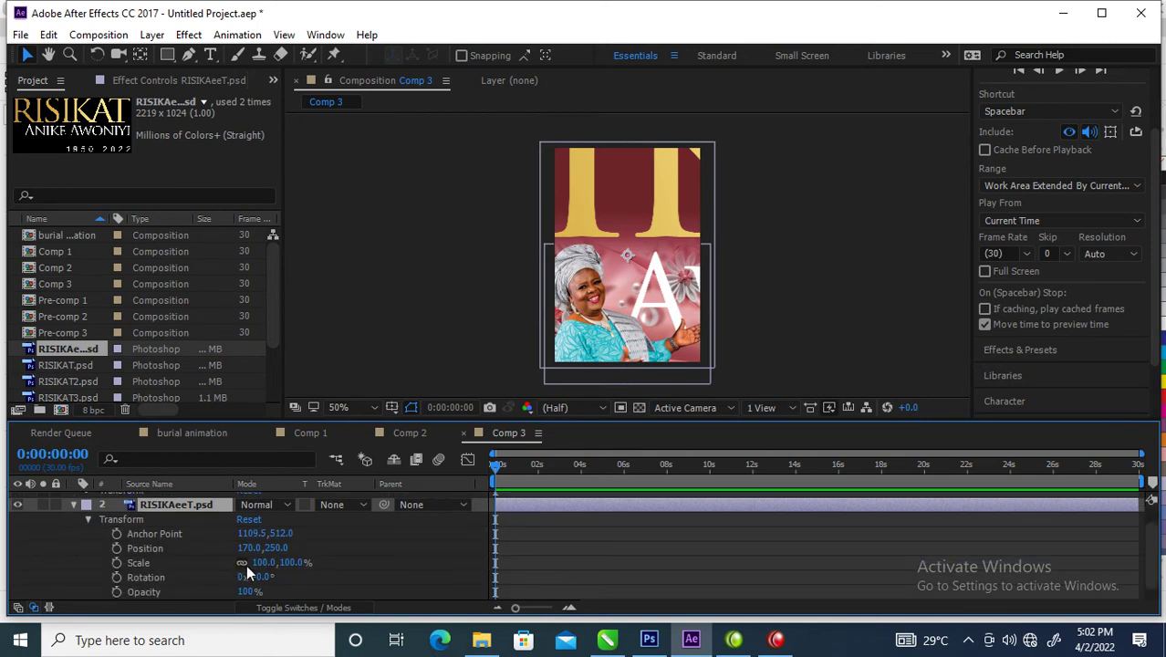
{"action": "left_click_drag", "start_coordinate": [263, 562], "coordinate": [173, 557]}
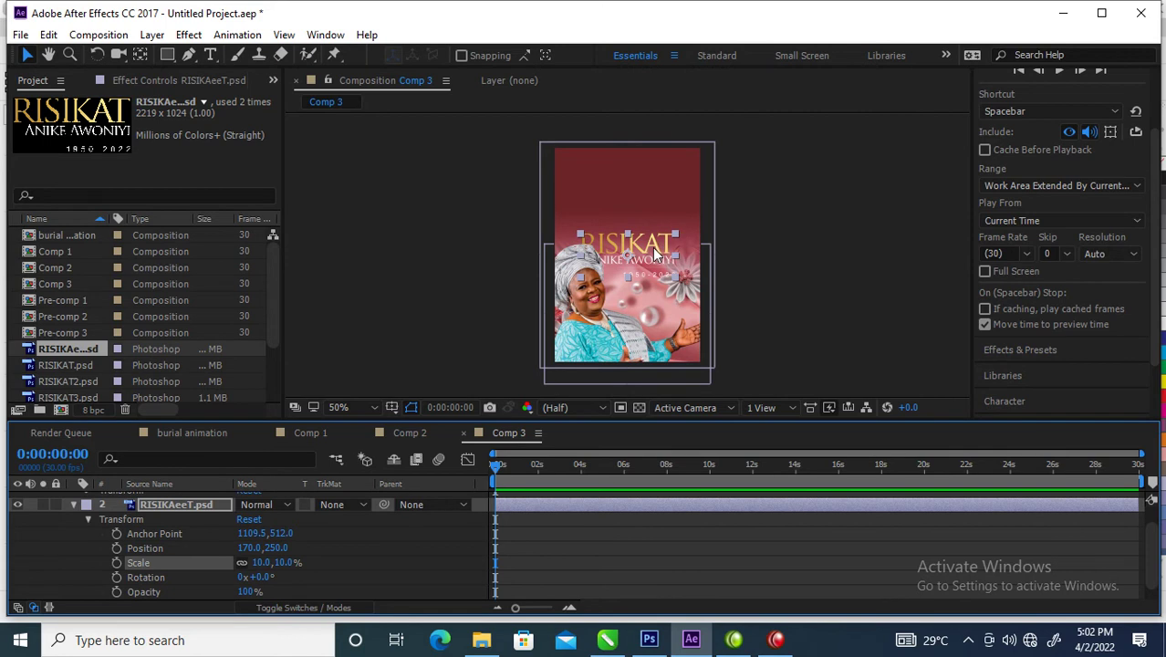
{"action": "left_click_drag", "start_coordinate": [653, 247], "coordinate": [666, 219]}
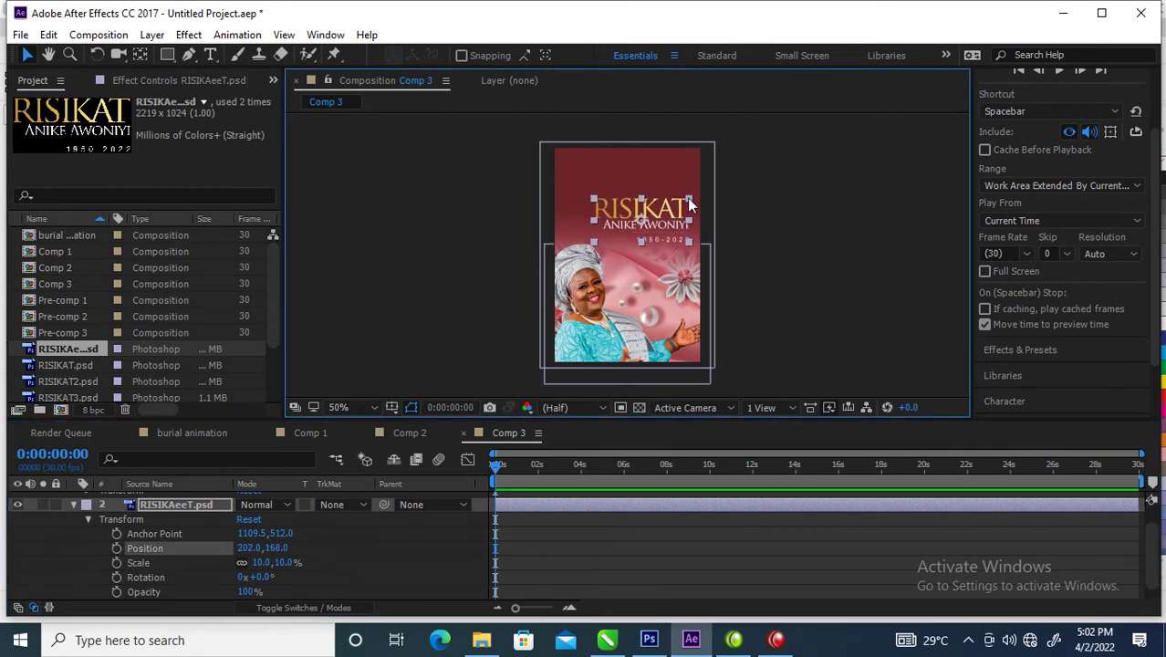
{"action": "left_click_drag", "start_coordinate": [689, 199], "coordinate": [677, 202]}
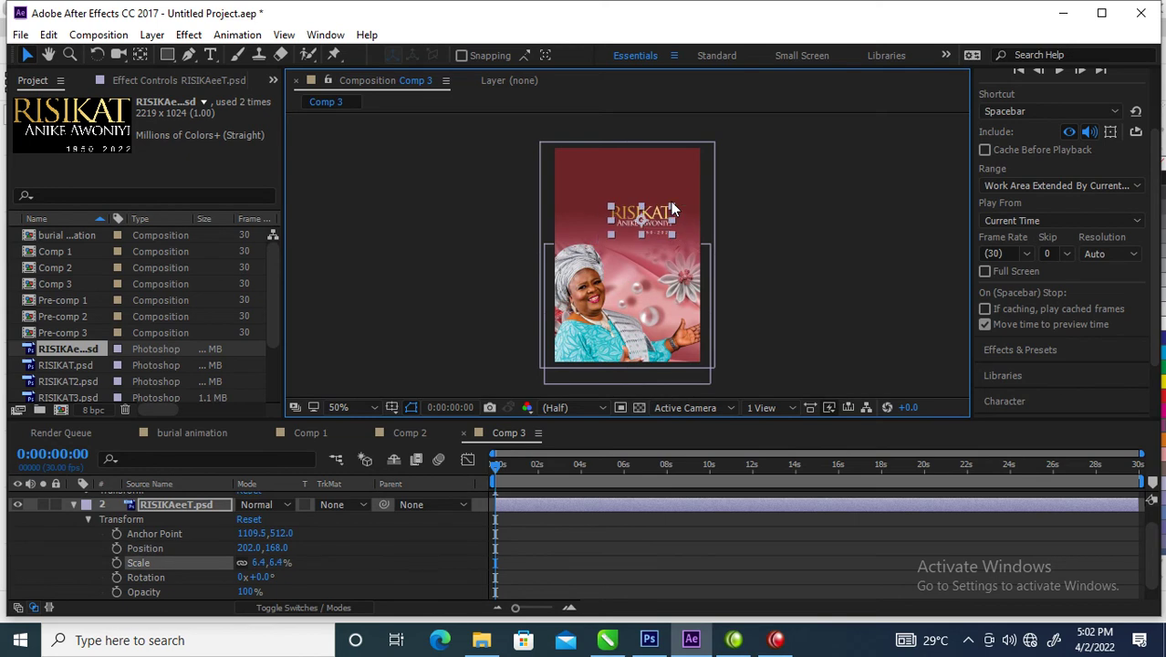
{"action": "mouse_move", "coordinate": [658, 215]}
{"action": "left_mouse_down"}
{"action": "mouse_move", "coordinate": [668, 227]}
{"action": "mouse_move", "coordinate": [665, 212]}
{"action": "left_mouse_up"}
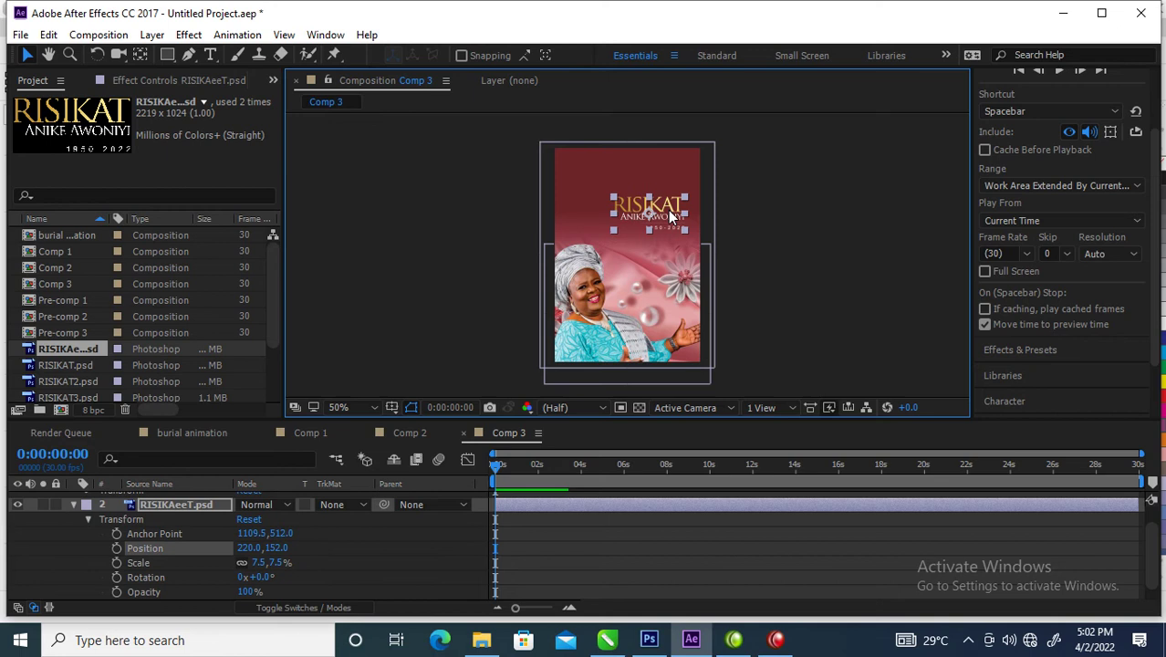
Step: Browse the Project panel artwork files and select the RISIKAT4.psd Glory script
{"action": "left_click", "coordinate": [54, 369]}
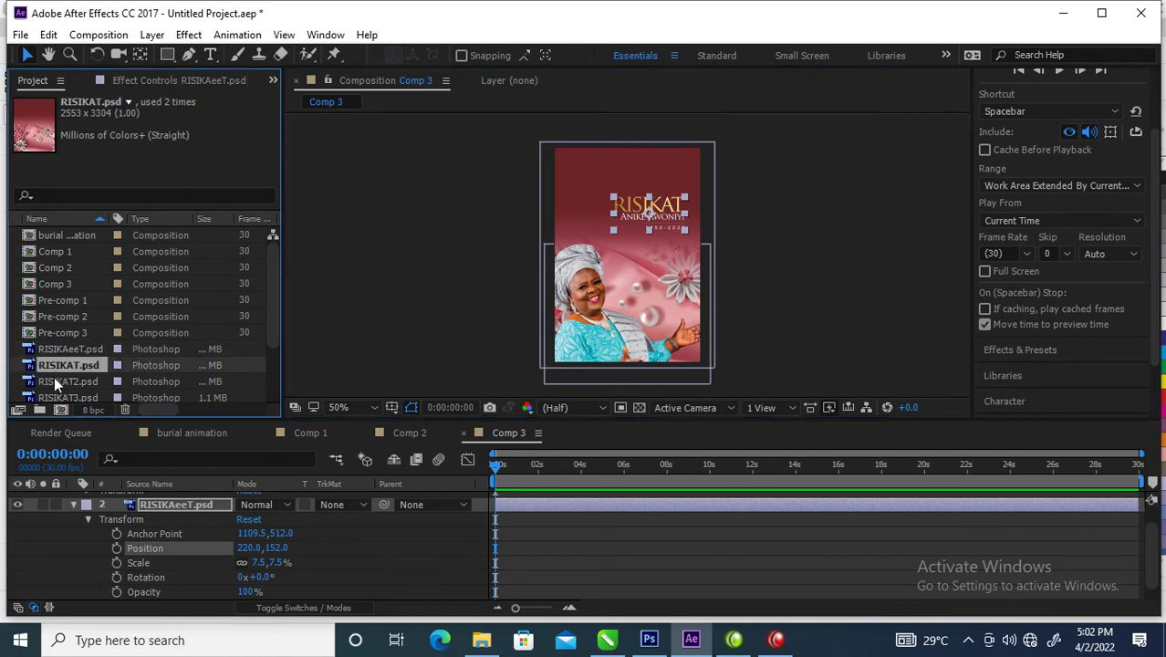
{"action": "left_click", "coordinate": [53, 379]}
{"action": "left_click", "coordinate": [151, 350]}
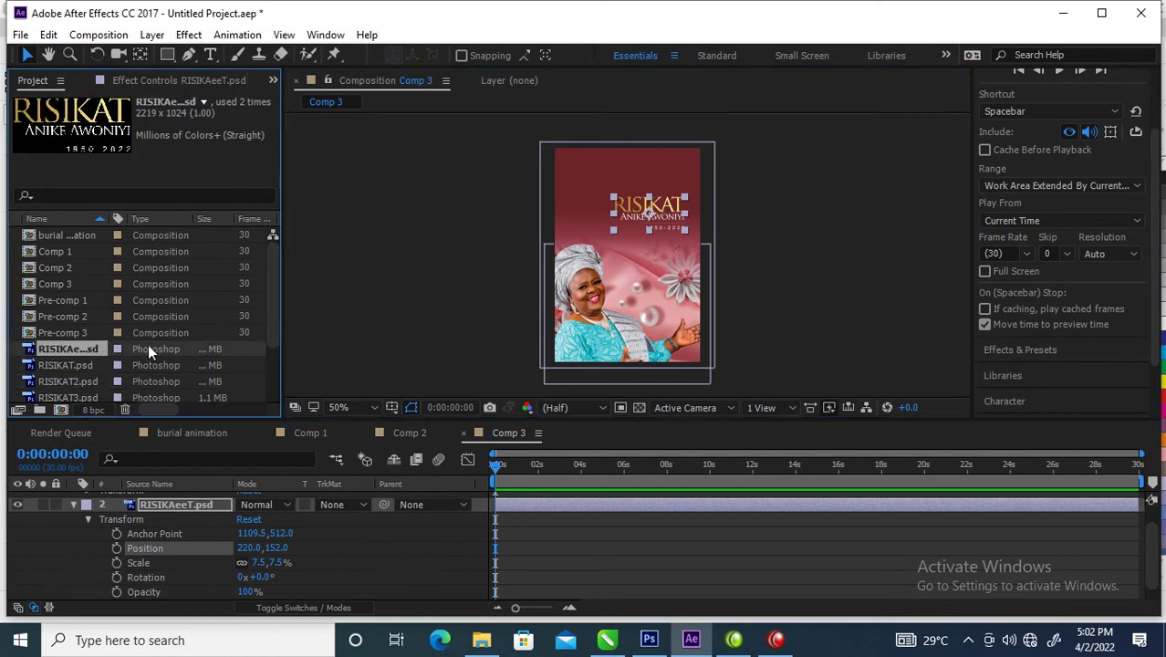
{"action": "left_click_drag", "start_coordinate": [270, 285], "coordinate": [274, 341]}
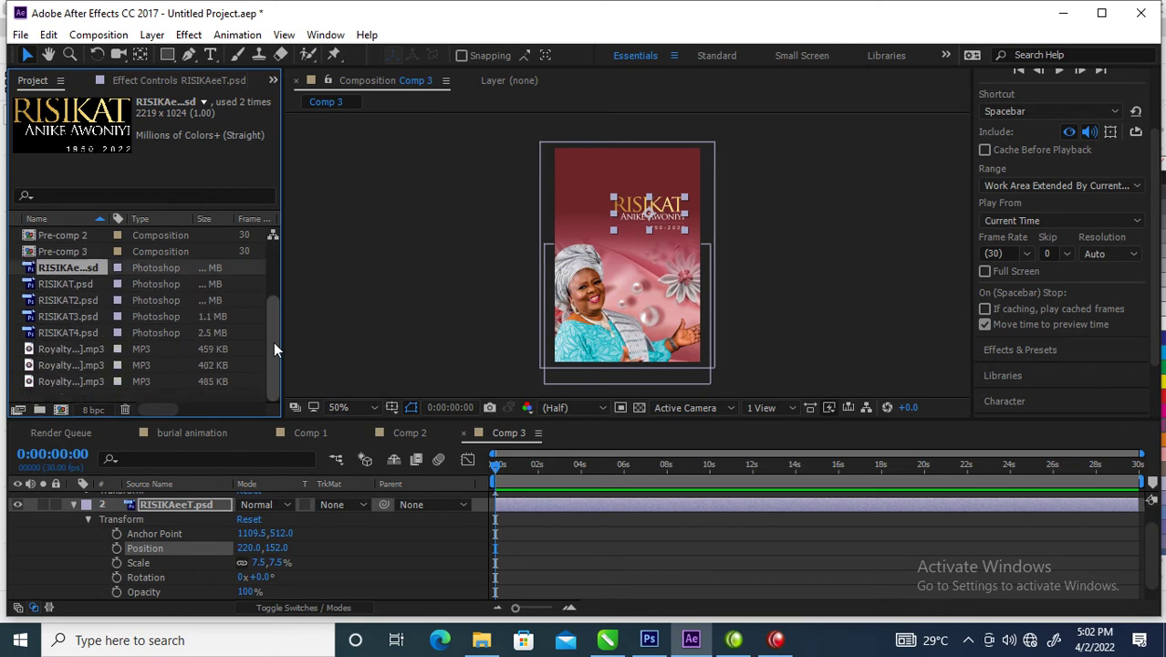
{"action": "left_click", "coordinate": [76, 332]}
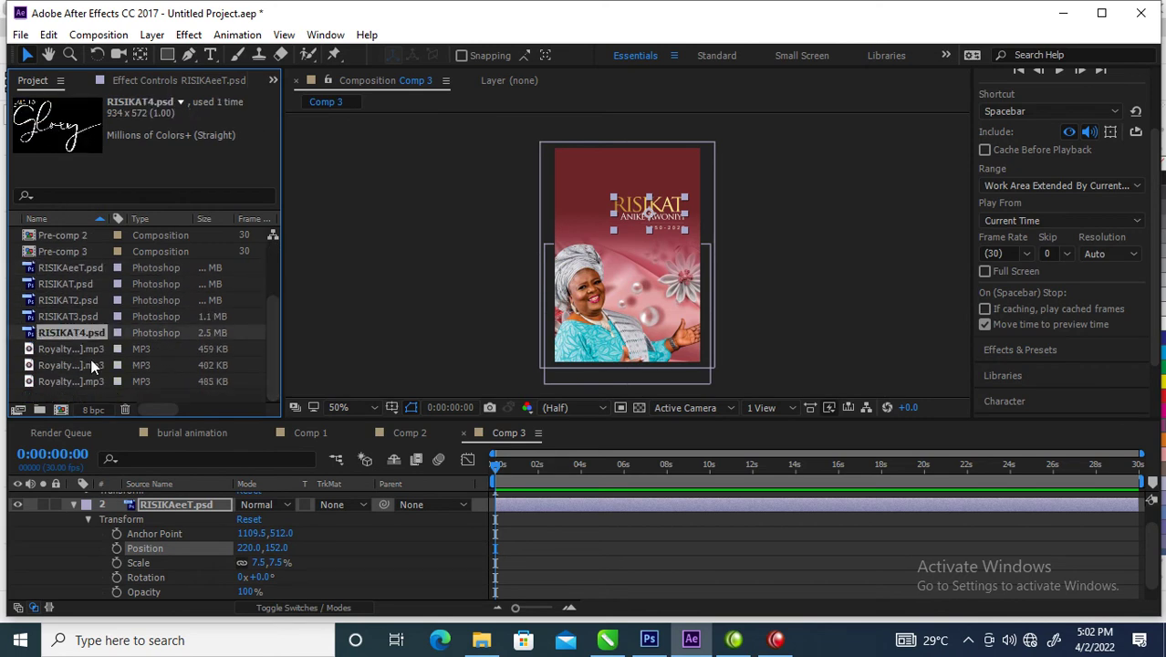
Step: Add the Glory script to Comp 3, shrink it to about 15.8% and move it top-left
{"action": "left_click_drag", "start_coordinate": [71, 332], "coordinate": [86, 528]}
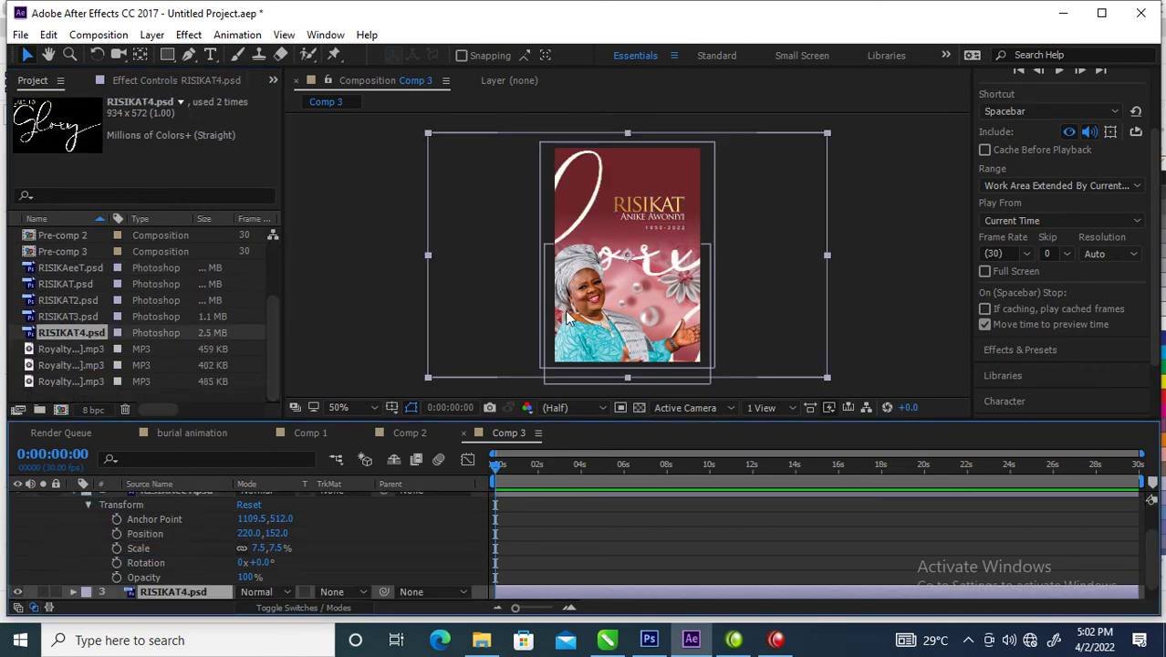
{"action": "left_click", "coordinate": [72, 592]}
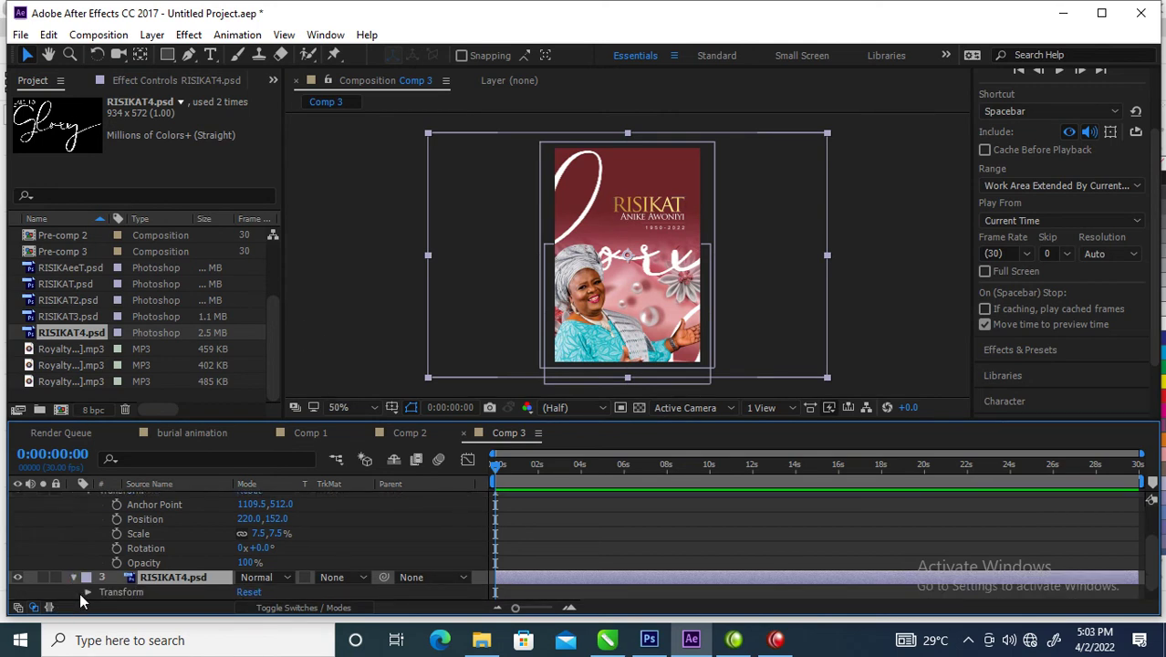
{"action": "left_click", "coordinate": [89, 592]}
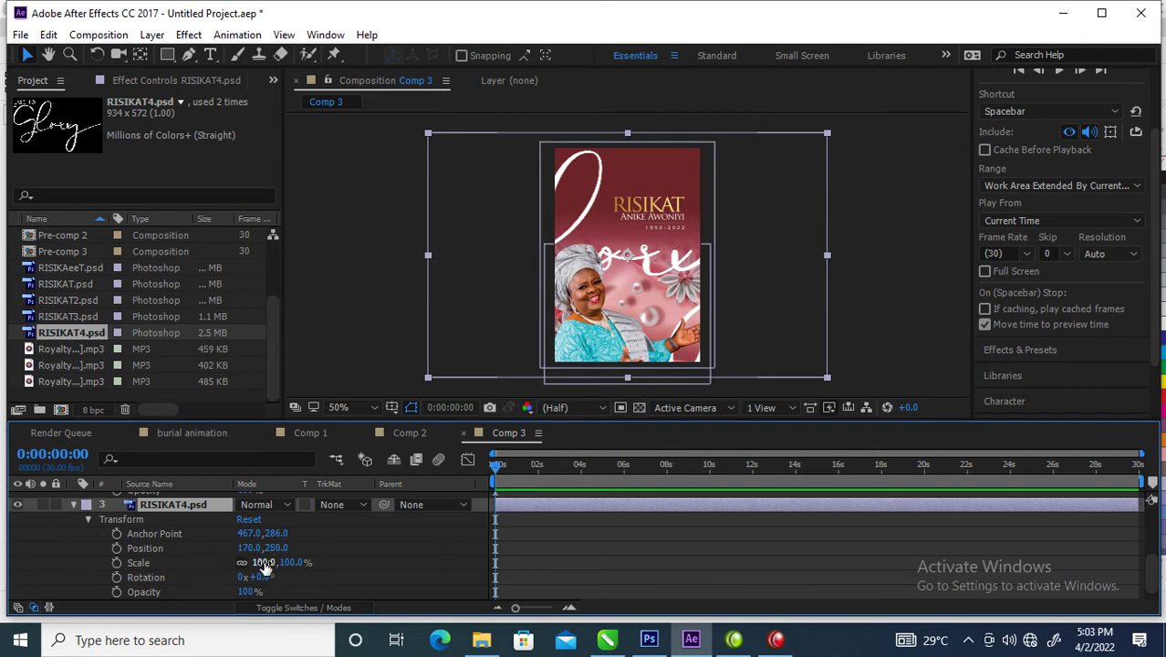
{"action": "left_click_drag", "start_coordinate": [261, 562], "coordinate": [193, 562]}
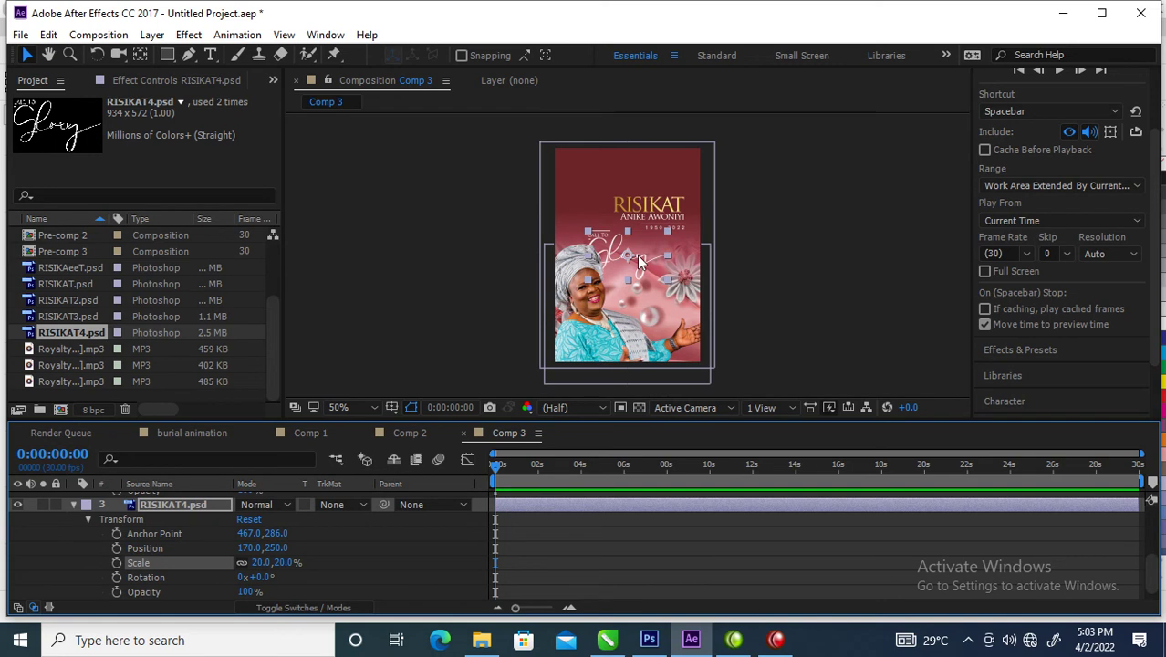
{"action": "left_click_drag", "start_coordinate": [638, 261], "coordinate": [618, 190]}
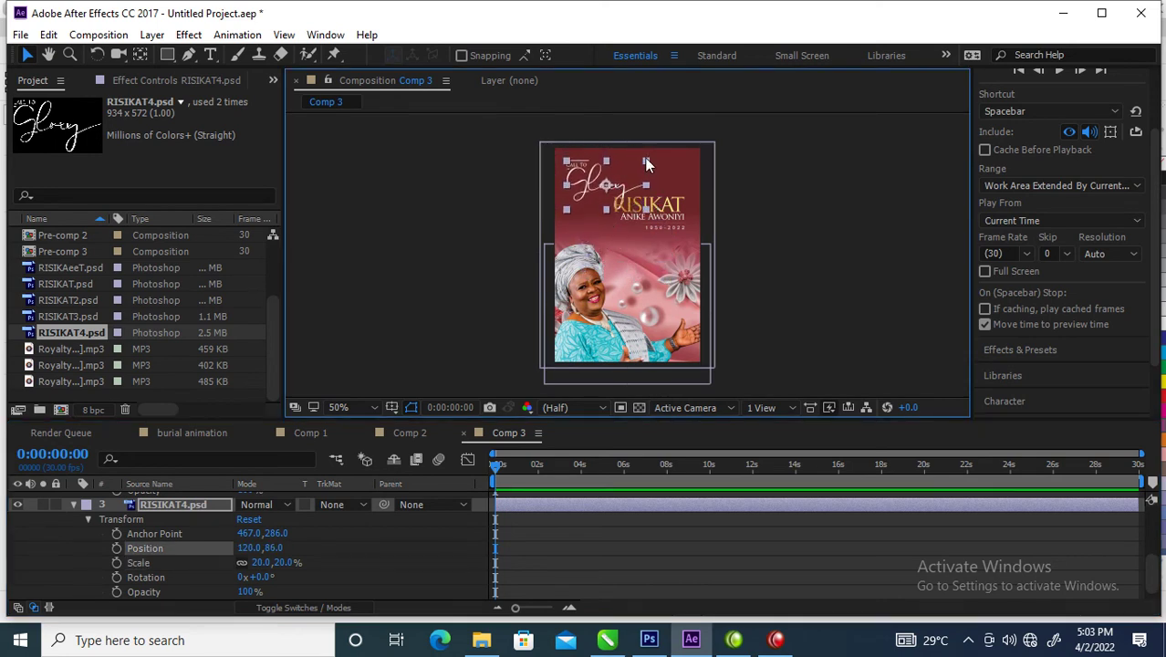
{"action": "left_click_drag", "start_coordinate": [645, 162], "coordinate": [643, 169]}
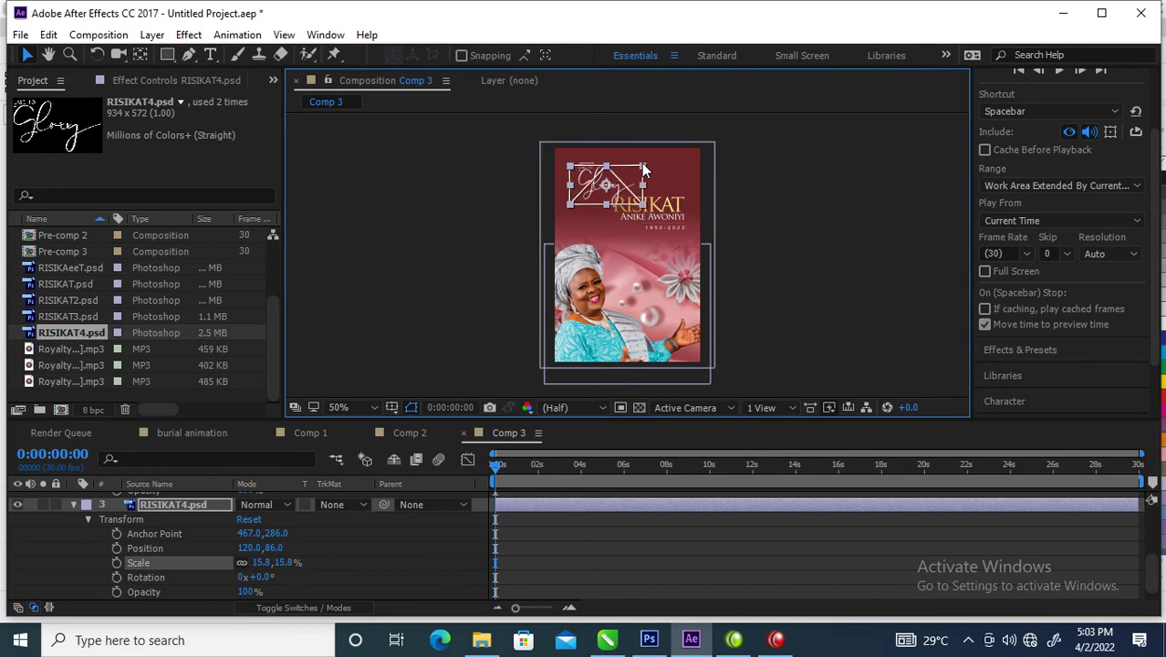
Step: Nudge the Glory script further into the top-left corner and select the RISIKAT3.psd age badge
{"action": "key", "text": "Caps_Lock"}
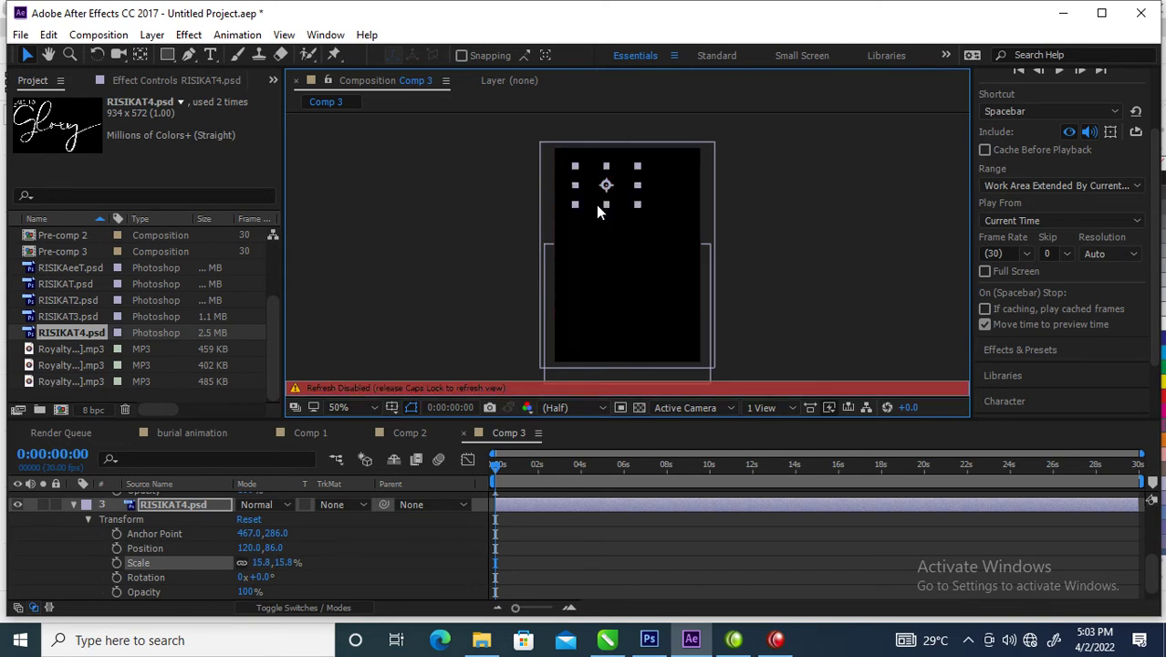
{"action": "key", "text": "Caps_Lock"}
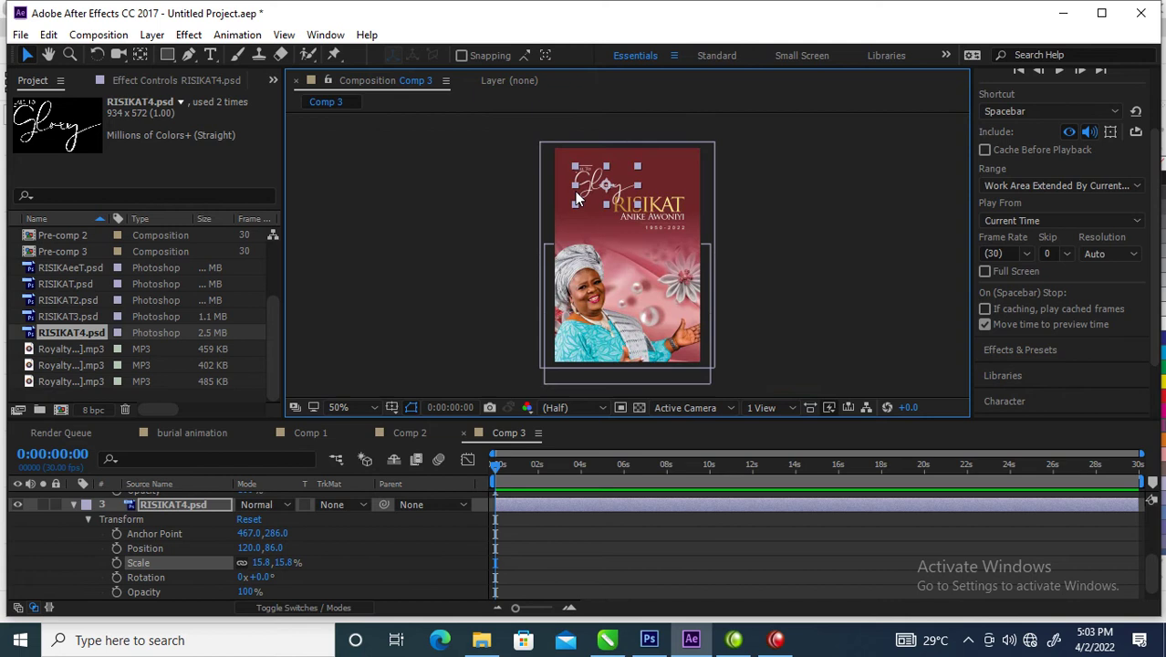
{"action": "left_click_drag", "start_coordinate": [586, 187], "coordinate": [580, 181]}
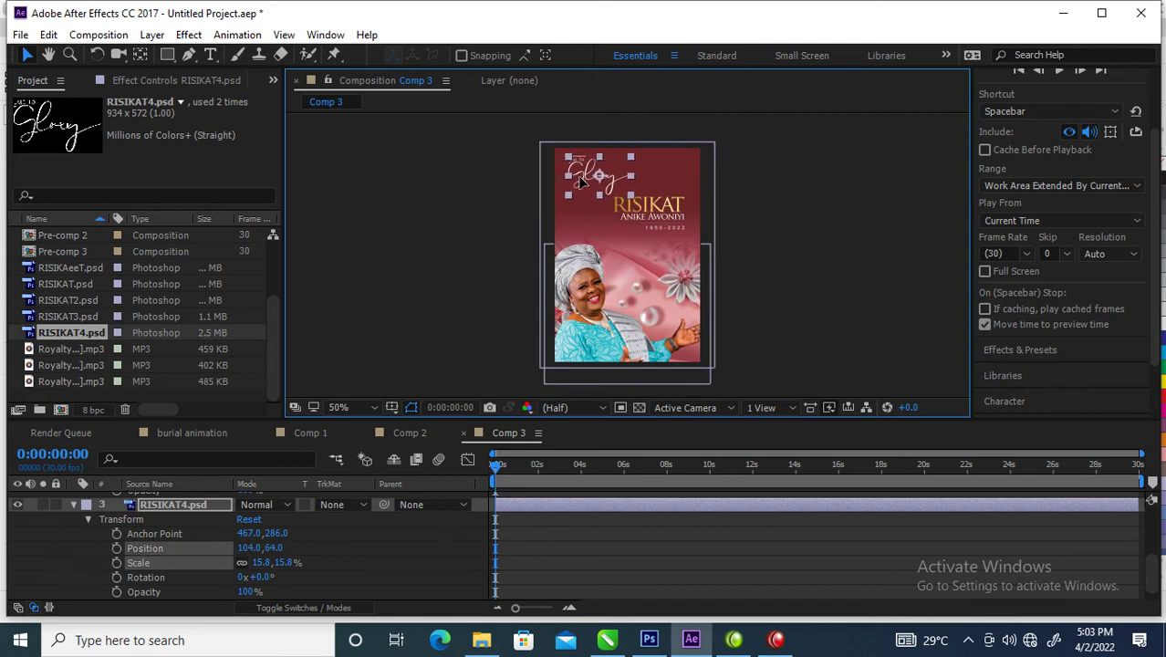
{"action": "left_click", "coordinate": [63, 313]}
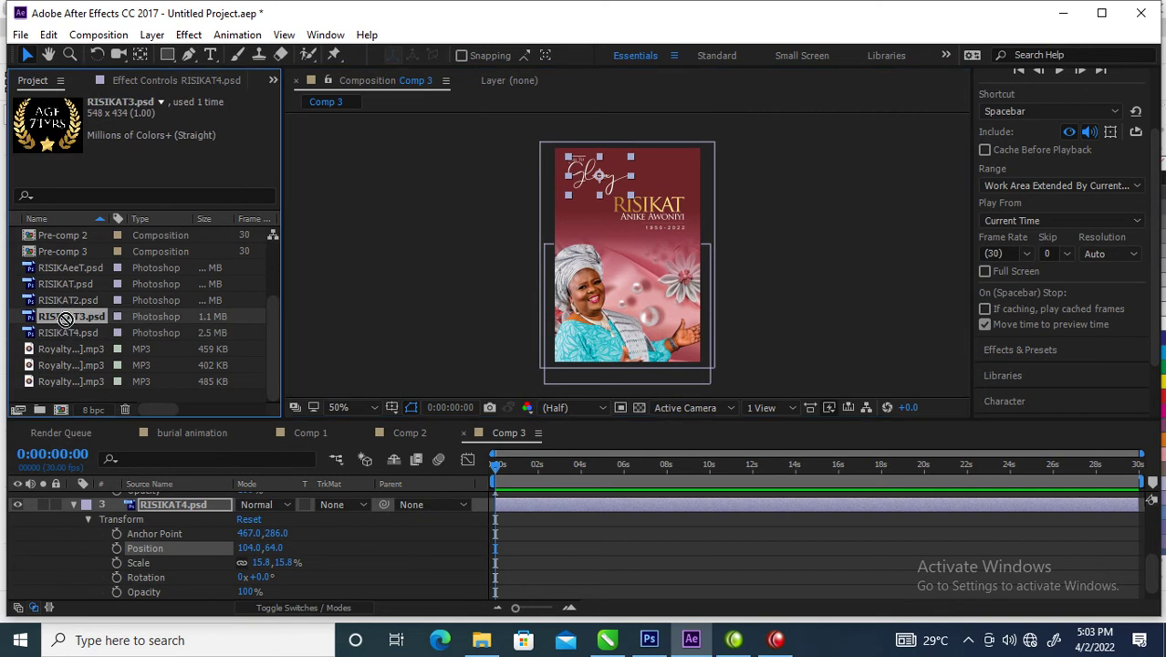
Step: Add RISIKAT3.psd, the AGE 71YRS badge, to Comp 3 and scale it to 13%
{"action": "left_click", "coordinate": [281, 575]}
{"action": "left_click_drag", "start_coordinate": [359, 539], "coordinate": [349, 506]}
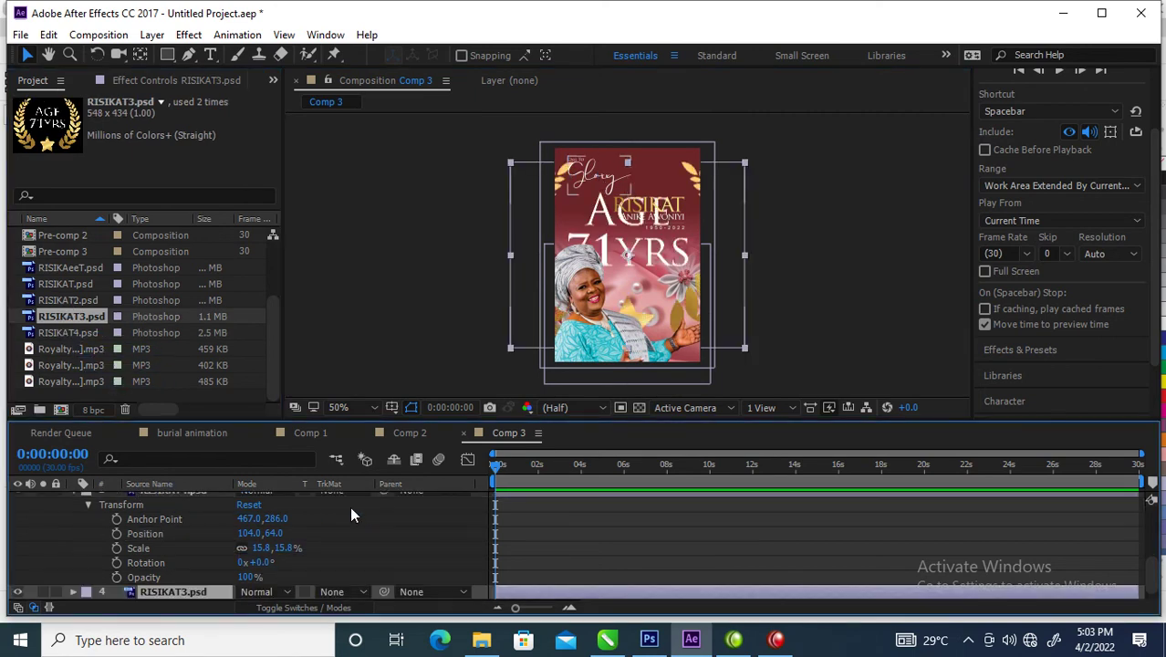
{"action": "left_click", "coordinate": [73, 592]}
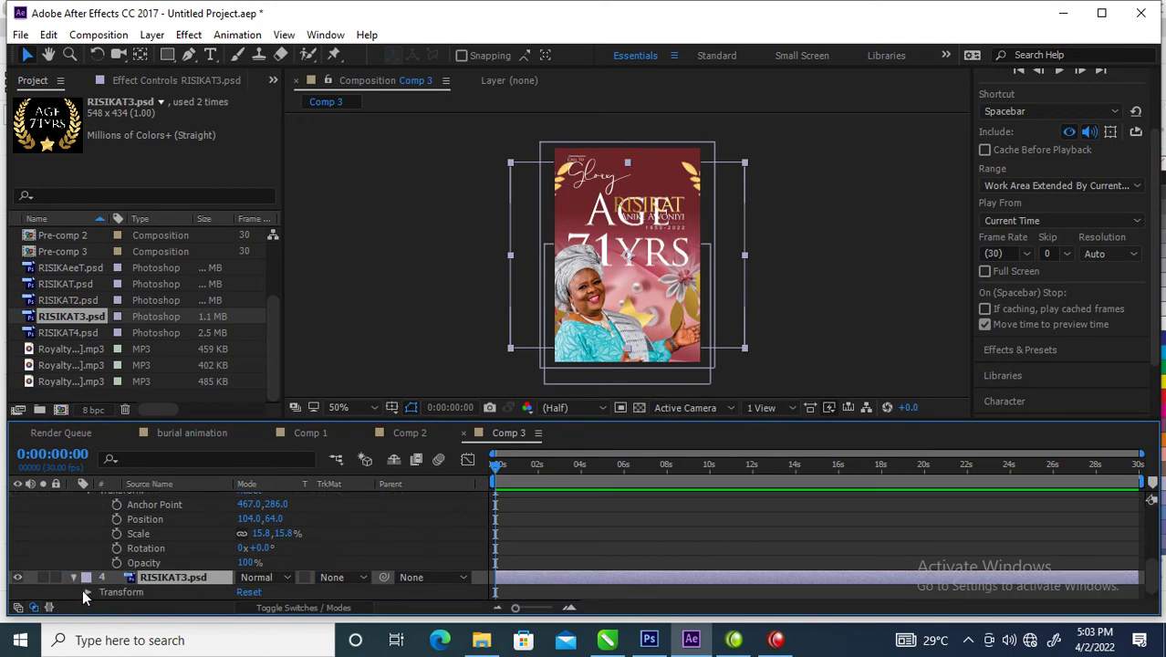
{"action": "left_click", "coordinate": [84, 591]}
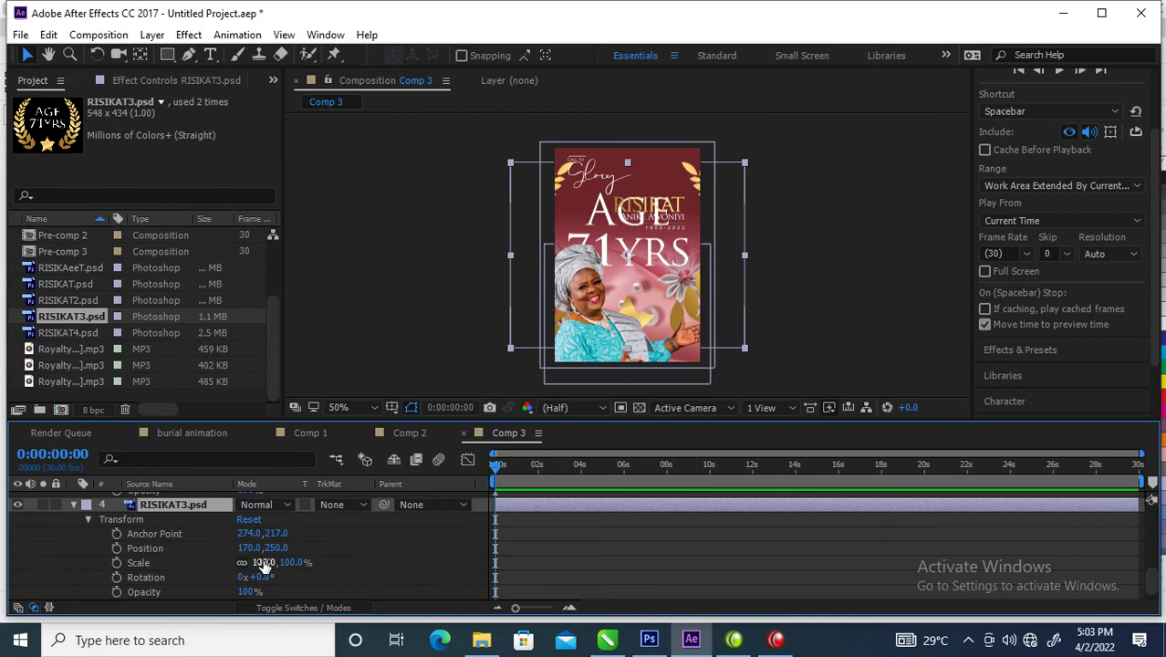
{"action": "left_click_drag", "start_coordinate": [263, 562], "coordinate": [188, 562]}
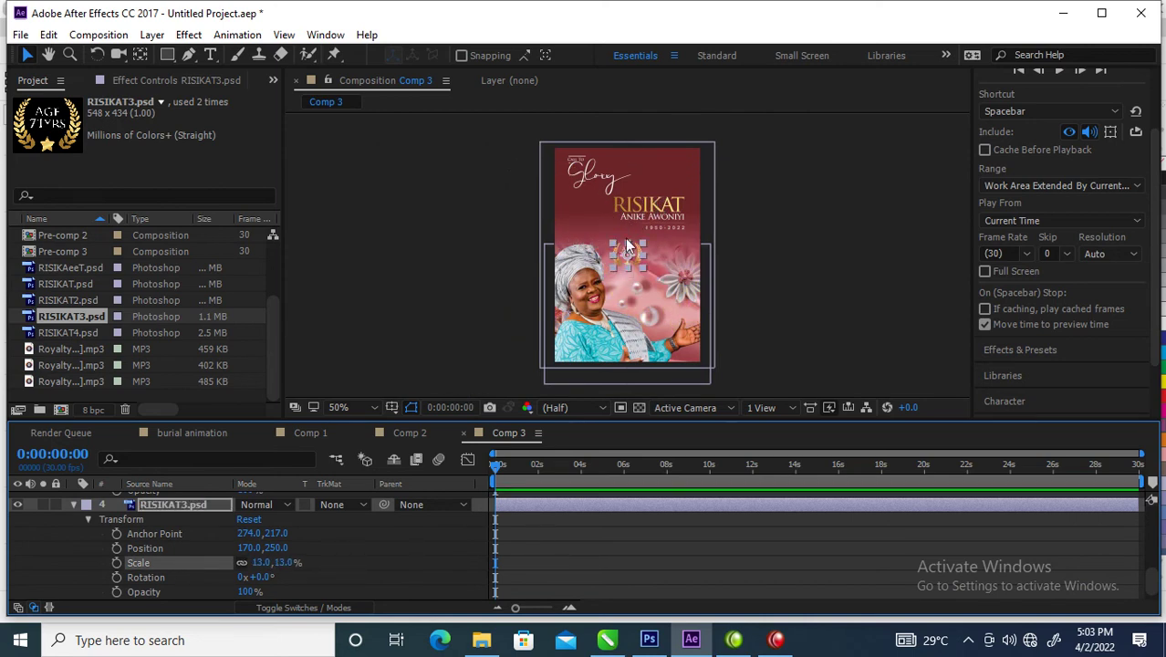
Step: Undo an accidental stretch and place the badge beside the flowers right of the portrait
{"action": "left_click_drag", "start_coordinate": [618, 256], "coordinate": [665, 251]}
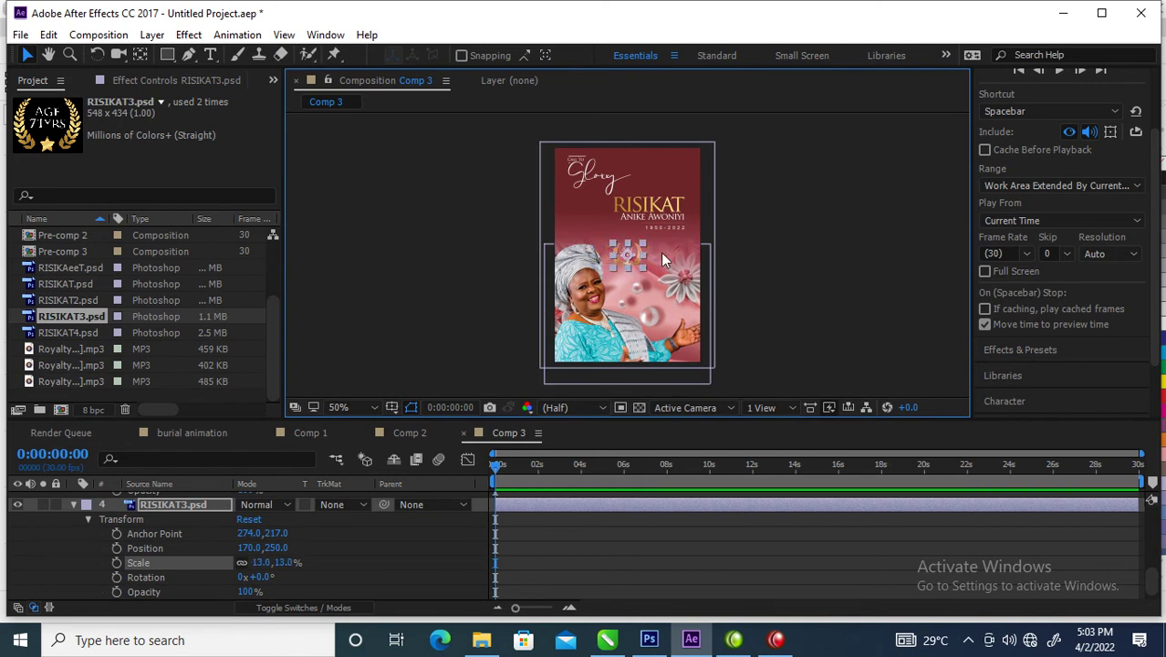
{"action": "mouse_move", "coordinate": [660, 252]}
{"action": "left_mouse_down"}
{"action": "mouse_move", "coordinate": [734, 253]}
{"action": "mouse_move", "coordinate": [696, 253]}
{"action": "left_mouse_up"}
{"action": "key", "text": "ctrl+z"}
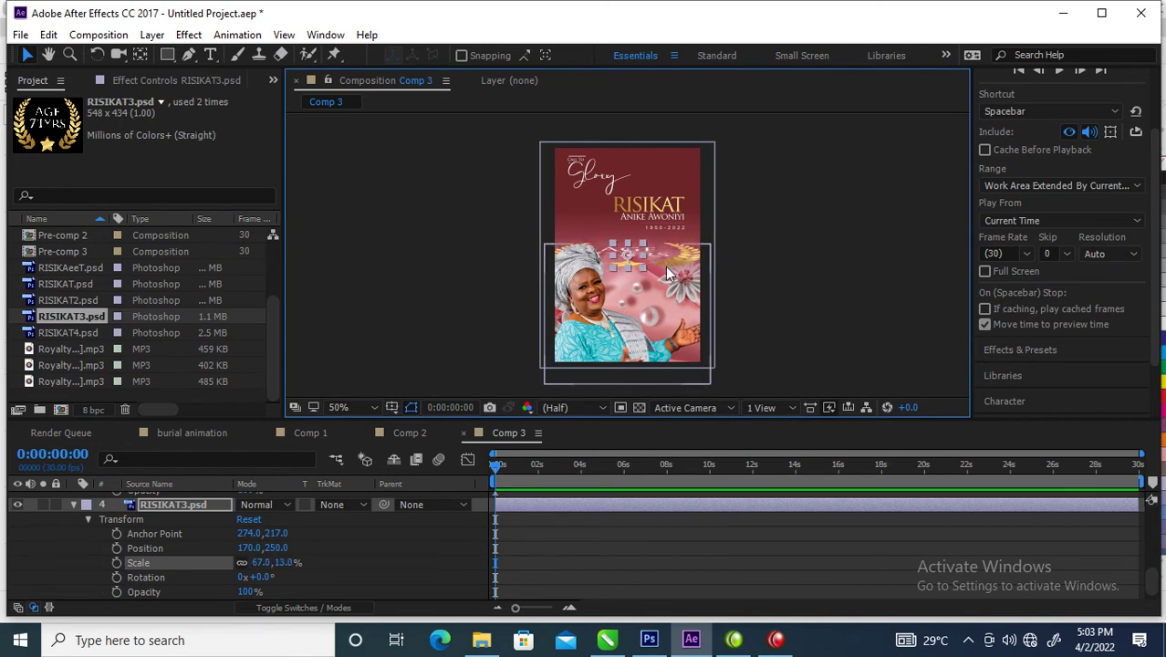
{"action": "key", "text": "ctrl+z"}
{"action": "left_click_drag", "start_coordinate": [624, 255], "coordinate": [667, 251]}
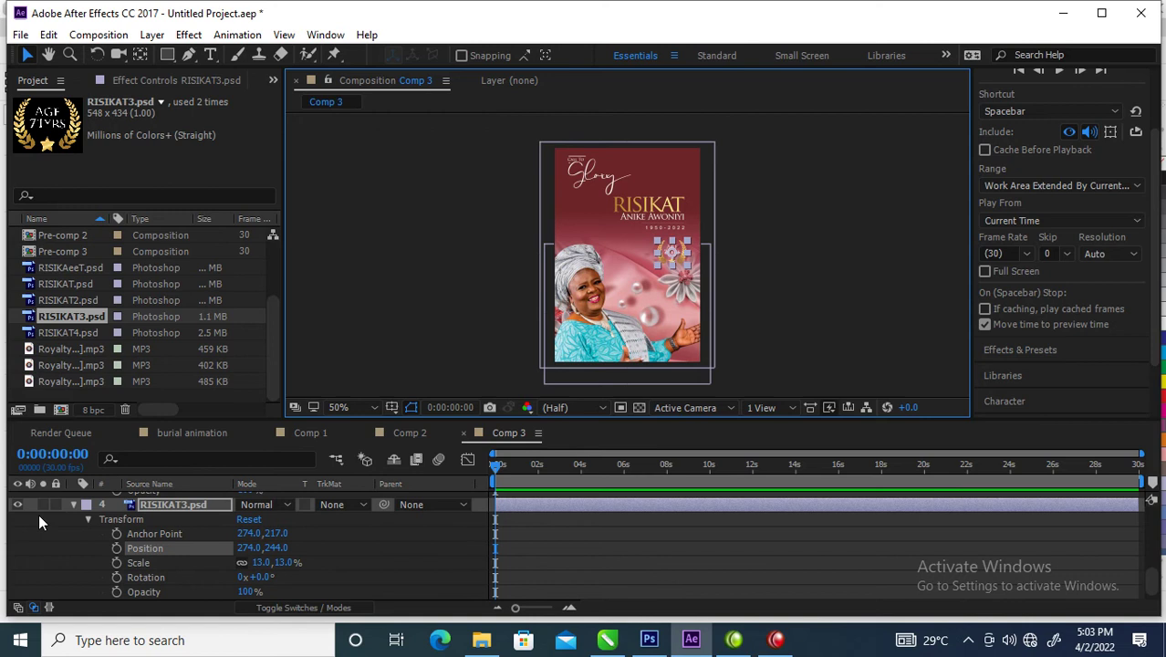
Step: Collapse the transform twirls of all Comp 3 layers in the timeline
{"action": "left_click", "coordinate": [72, 503]}
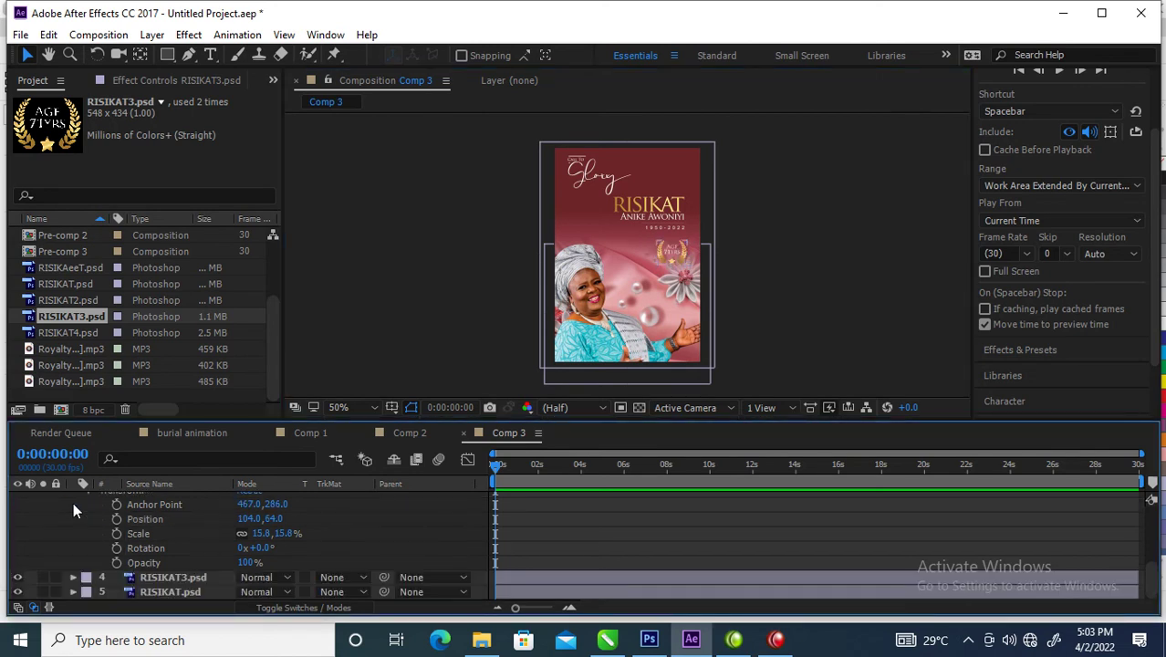
{"action": "left_click", "coordinate": [85, 512]}
{"action": "left_click", "coordinate": [89, 494]}
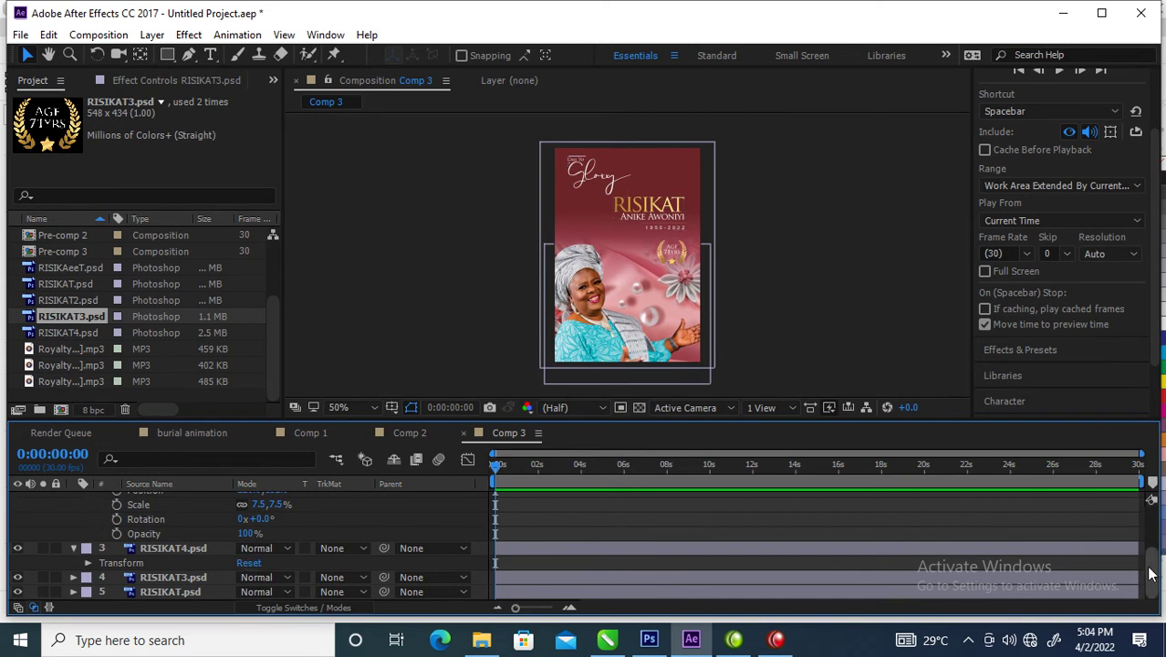
{"action": "left_click_drag", "start_coordinate": [1151, 571], "coordinate": [1152, 520]}
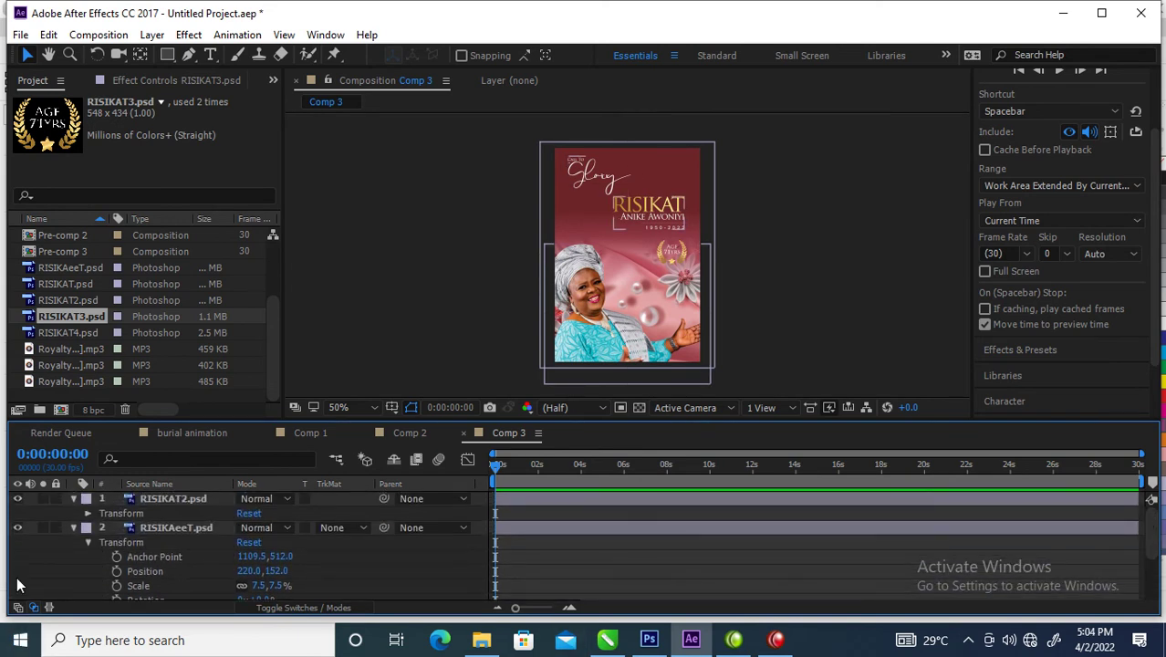
{"action": "left_click", "coordinate": [72, 526]}
{"action": "left_click", "coordinate": [72, 498]}
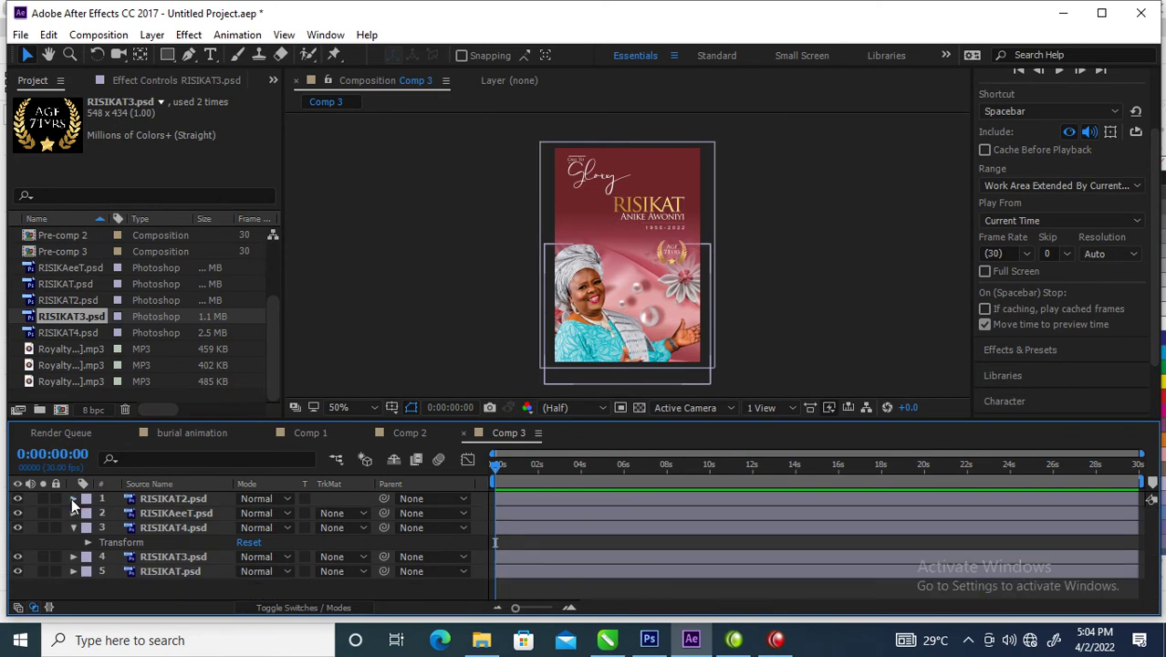
{"action": "left_click", "coordinate": [71, 527]}
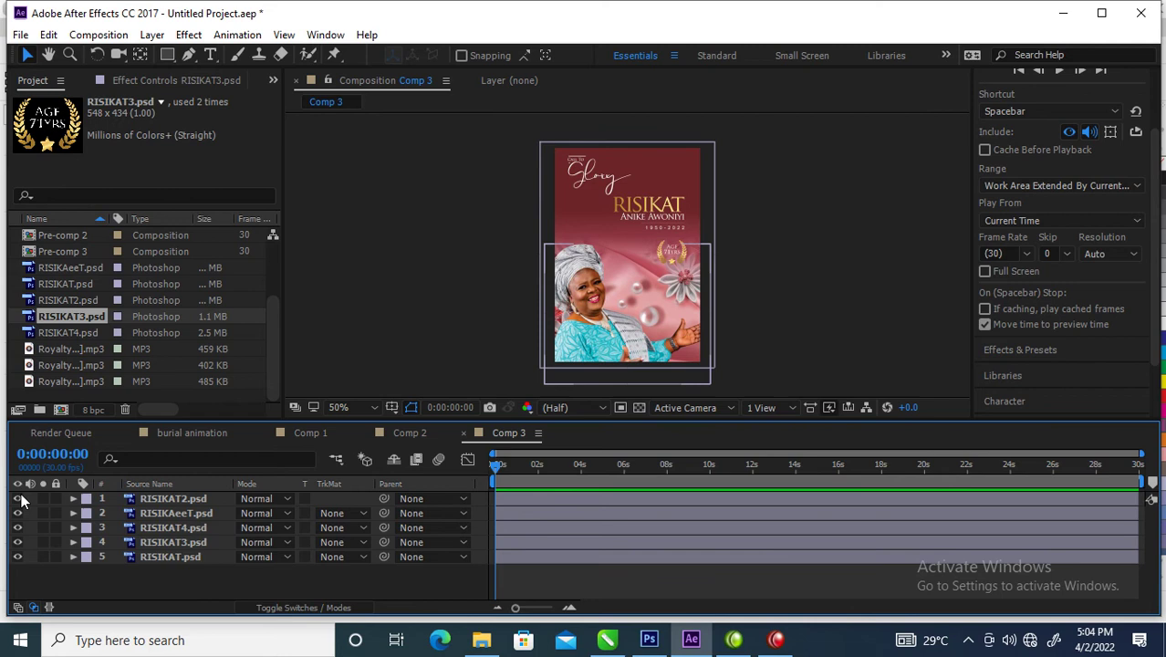
Step: Hide the portrait, title, Glory and badge layers, leaving only the pink background
{"action": "left_click", "coordinate": [17, 558]}
{"action": "left_click", "coordinate": [16, 556]}
{"action": "left_click_drag", "start_coordinate": [18, 499], "coordinate": [16, 542]}
{"action": "left_click", "coordinate": [17, 543]}
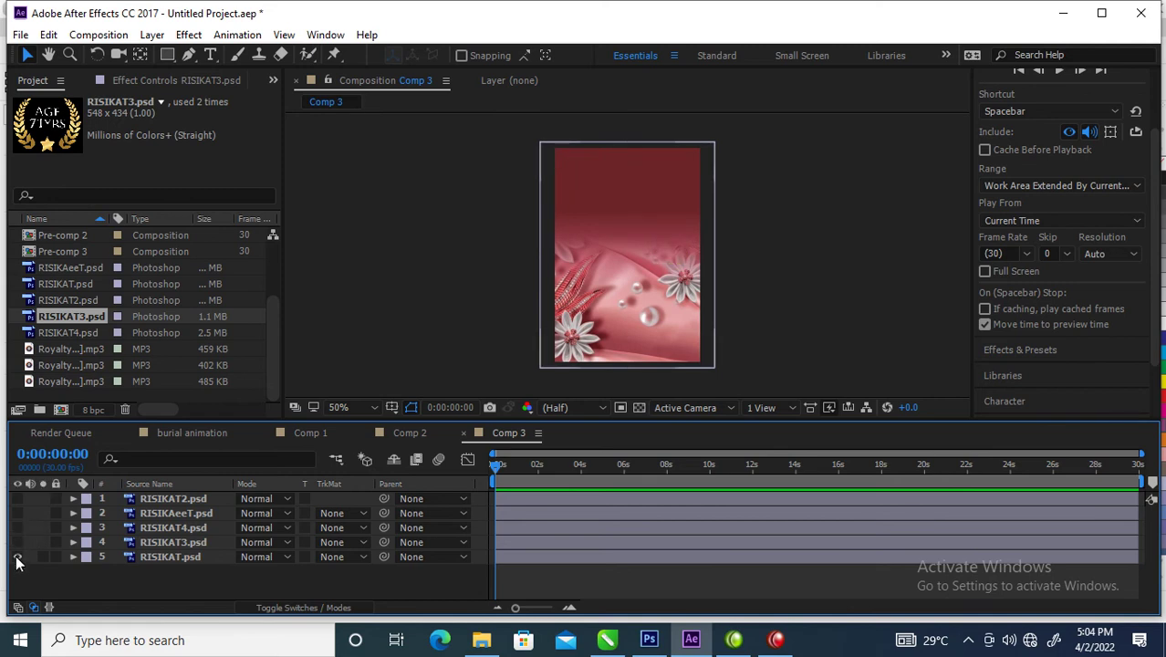
Step: Start Scale and Rotation keyframes on the RISIKAT.psd background layer
{"action": "left_click", "coordinate": [173, 555]}
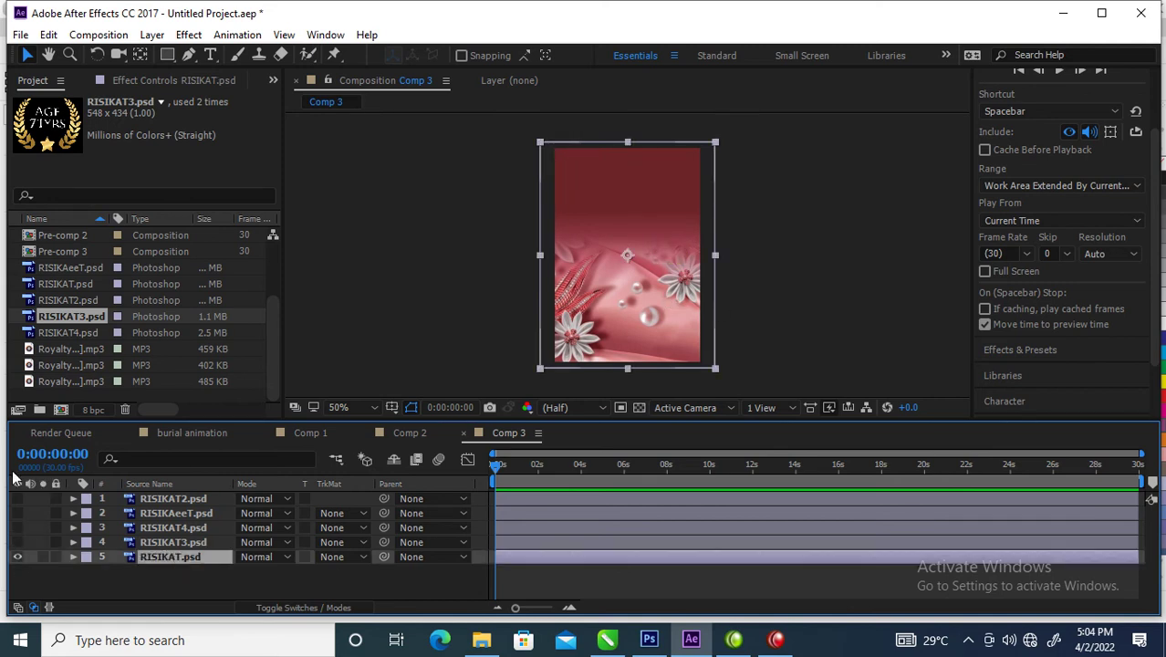
{"action": "left_click", "coordinate": [73, 556]}
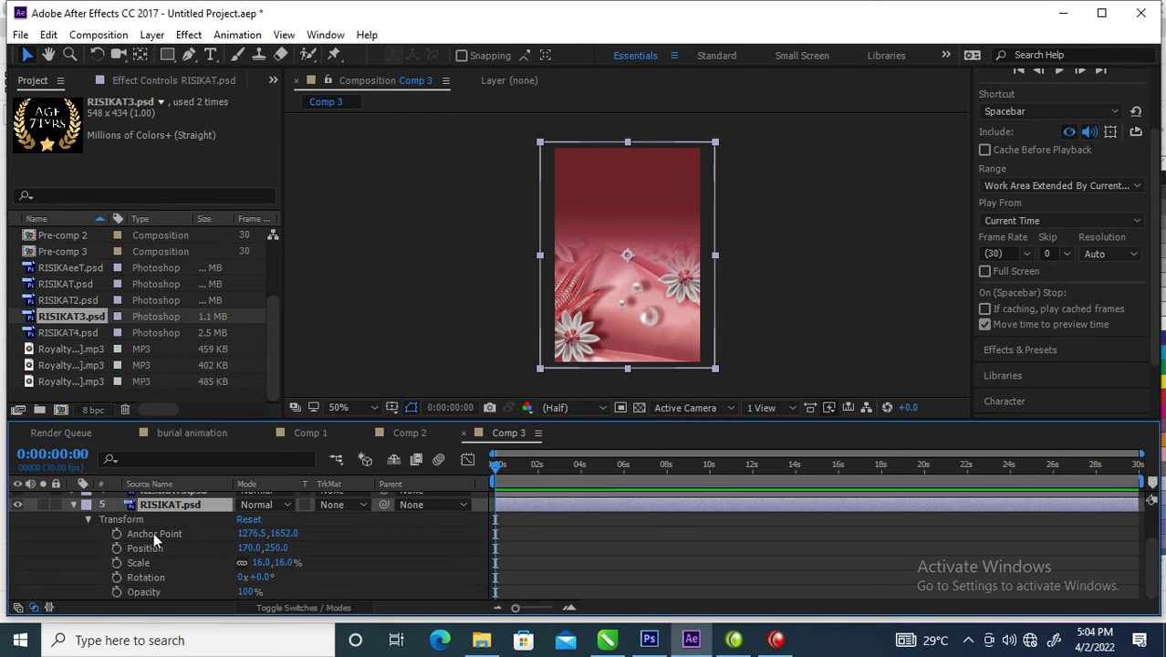
{"action": "left_click", "coordinate": [117, 563]}
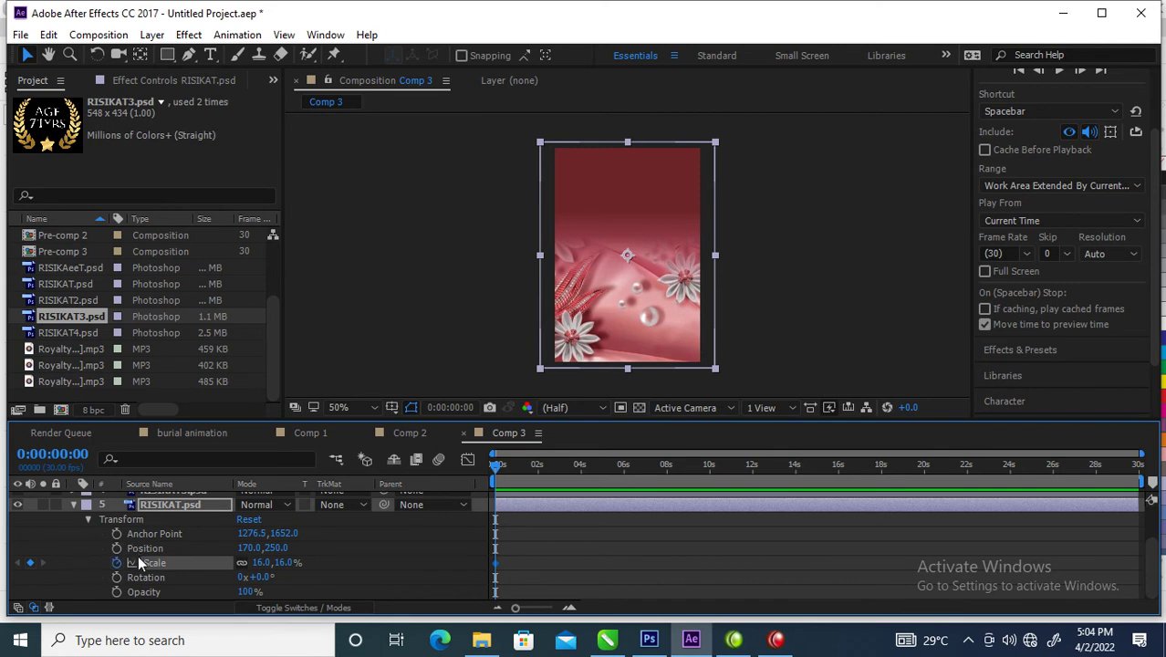
{"action": "left_click", "coordinate": [117, 578]}
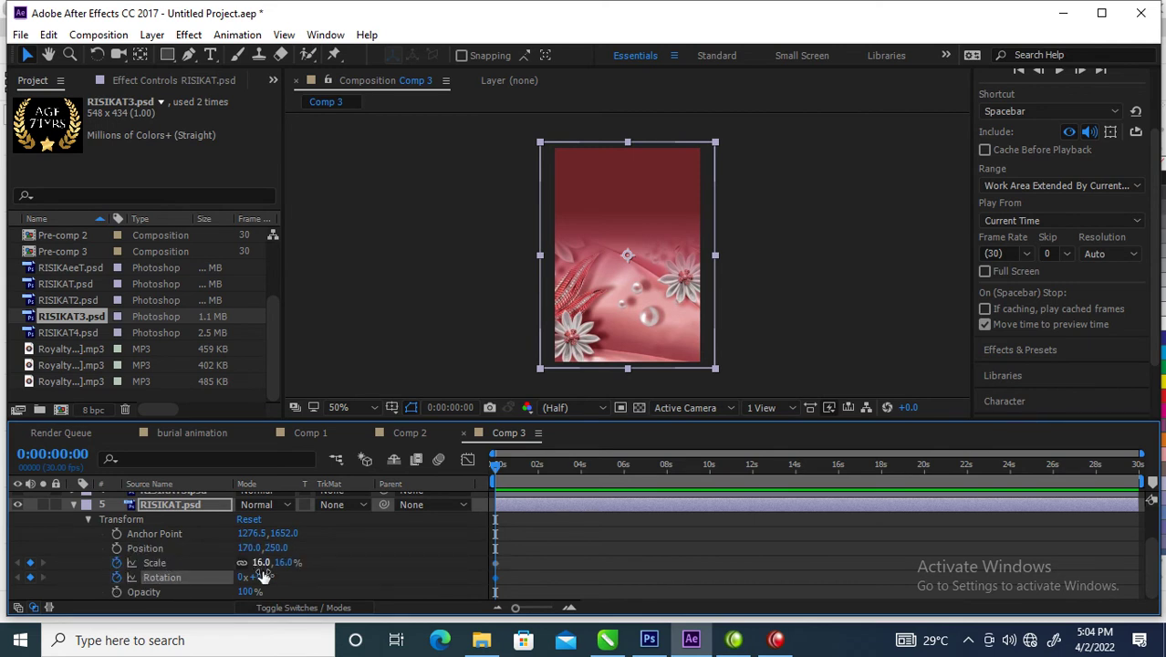
Step: Move those keyframes to about frame 15, then set Scale 24% and Rotation 8° at 0:00
{"action": "left_click", "coordinate": [262, 578]}
{"action": "mouse_move", "coordinate": [550, 545]}
{"action": "left_mouse_down"}
{"action": "mouse_move", "coordinate": [486, 588]}
{"action": "mouse_move", "coordinate": [529, 572]}
{"action": "left_mouse_up"}
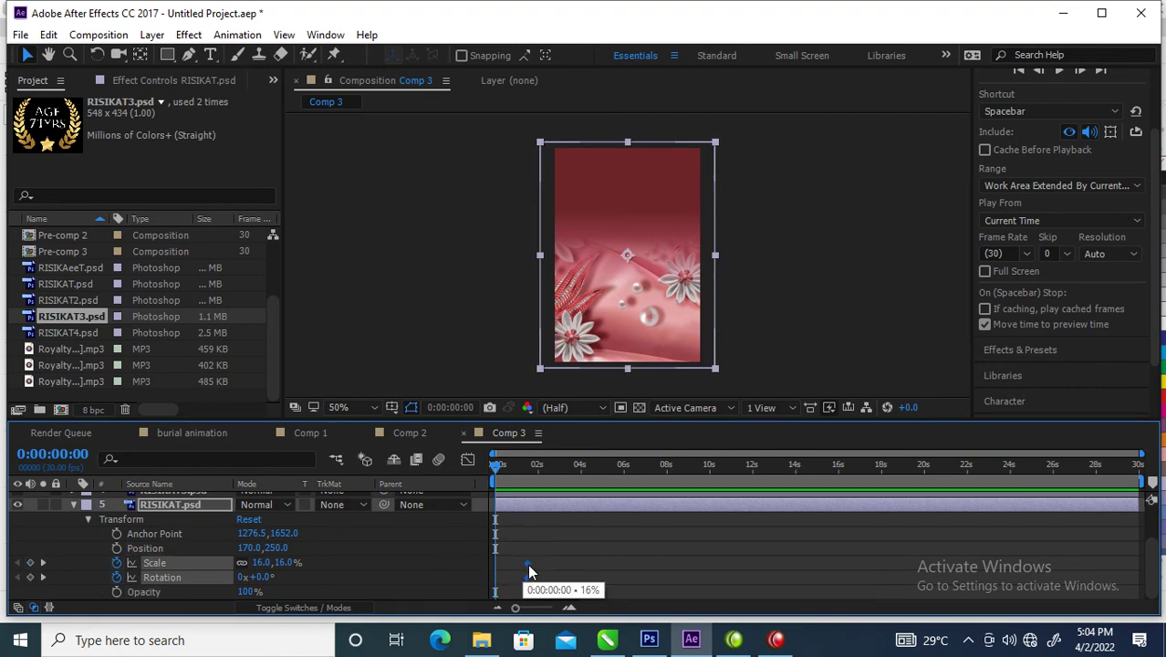
{"action": "left_click_drag", "start_coordinate": [529, 572], "coordinate": [506, 572]}
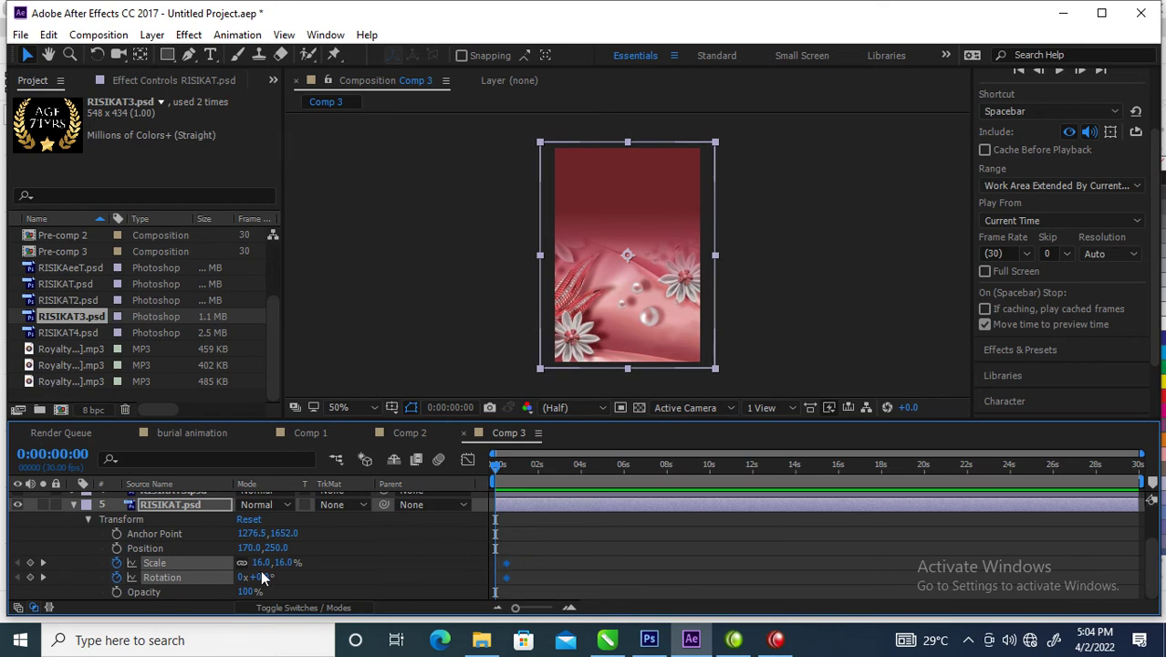
{"action": "left_click_drag", "start_coordinate": [263, 576], "coordinate": [270, 576]}
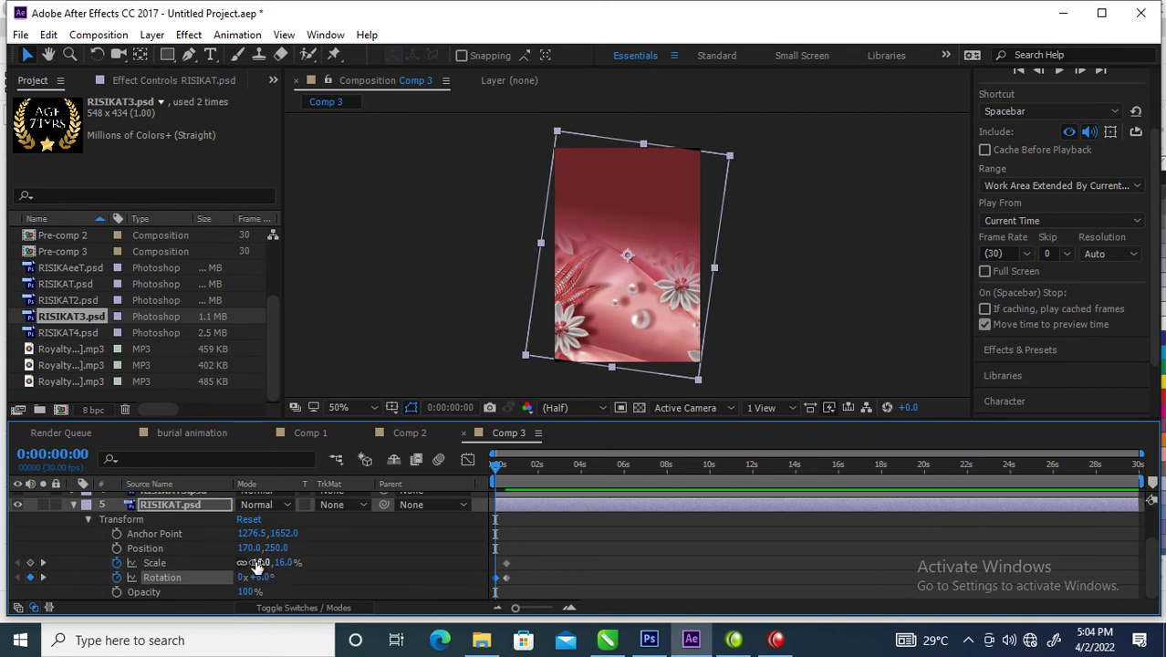
{"action": "mouse_move", "coordinate": [259, 563]}
{"action": "left_mouse_down"}
{"action": "mouse_move", "coordinate": [284, 563]}
{"action": "mouse_move", "coordinate": [265, 562]}
{"action": "left_mouse_up"}
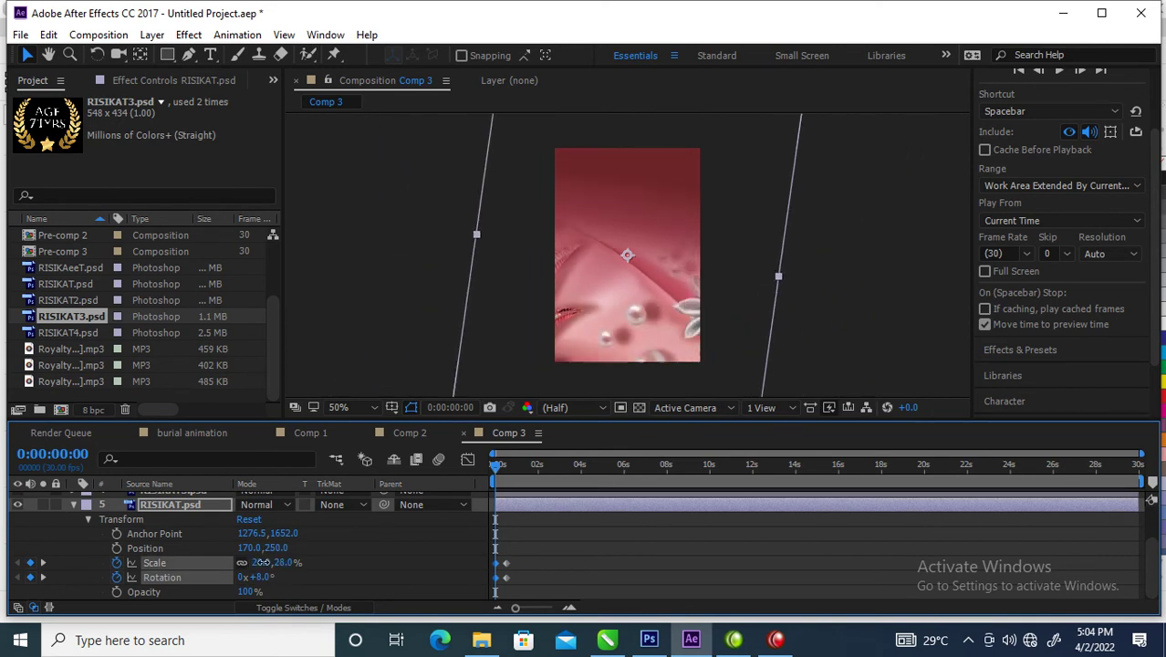
Step: Apply Keyframe Assistant > Easy Ease to the background's Scale and Rotation keyframes
{"action": "left_click", "coordinate": [503, 465]}
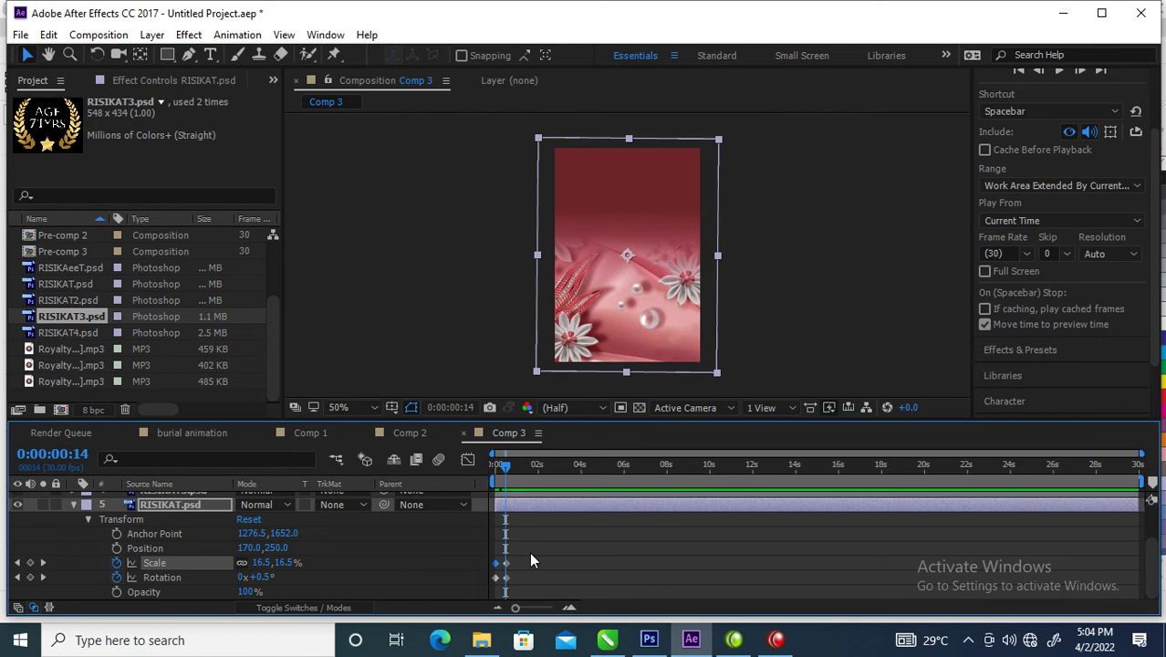
{"action": "left_click_drag", "start_coordinate": [529, 552], "coordinate": [478, 582]}
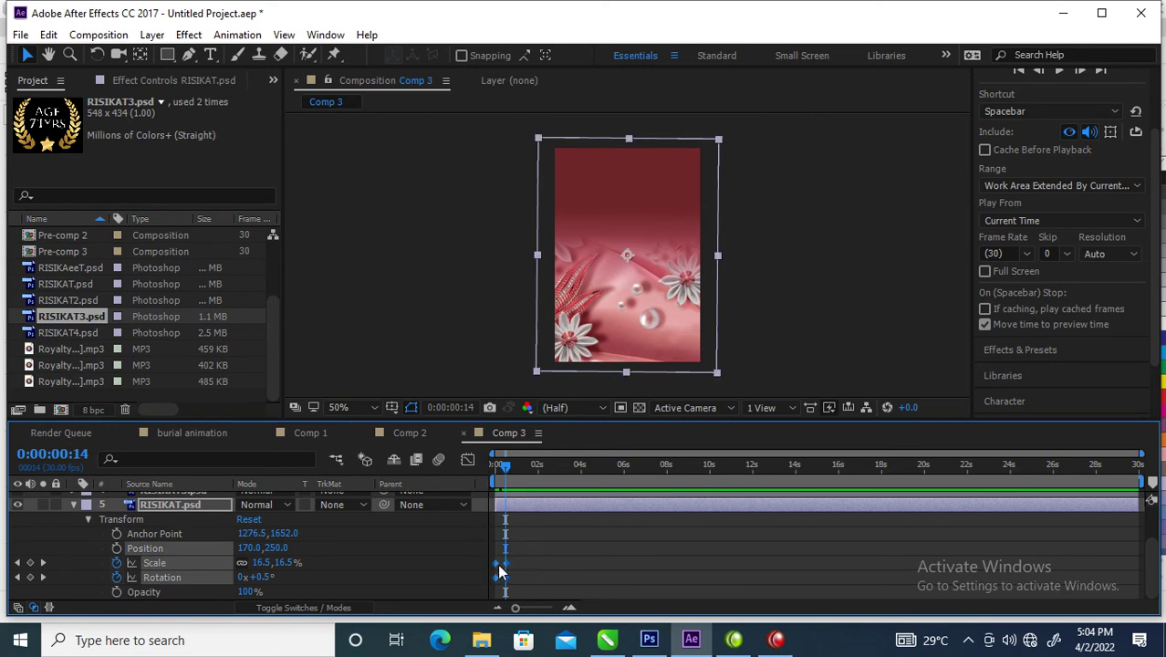
{"action": "right_click", "coordinate": [499, 571]}
{"action": "mouse_move", "coordinate": [569, 551]}
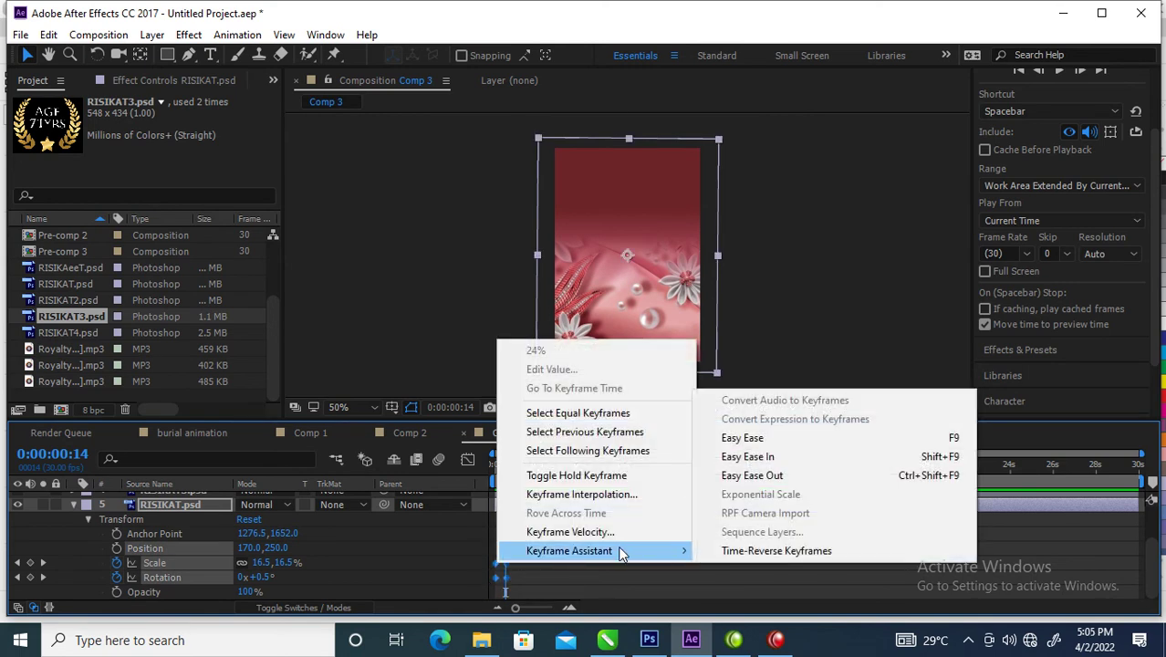
{"action": "left_click", "coordinate": [772, 438]}
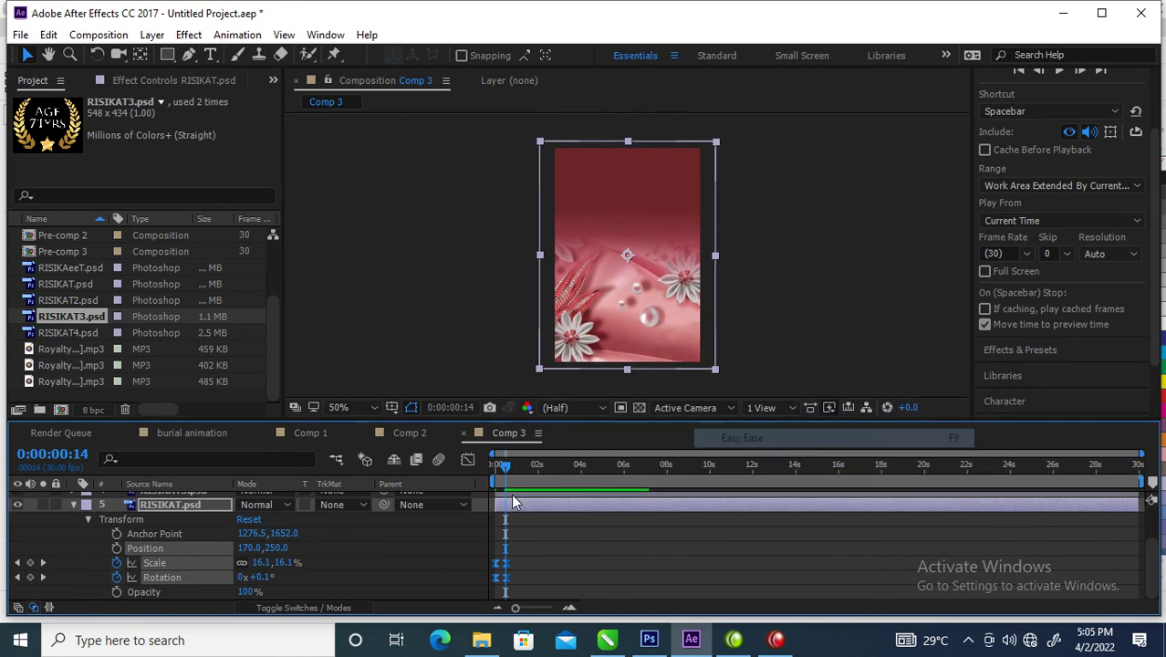
Step: Lengthen the Rotation keyframes' influence handles on the Graph Editor speed curve
{"action": "left_click", "coordinate": [468, 460]}
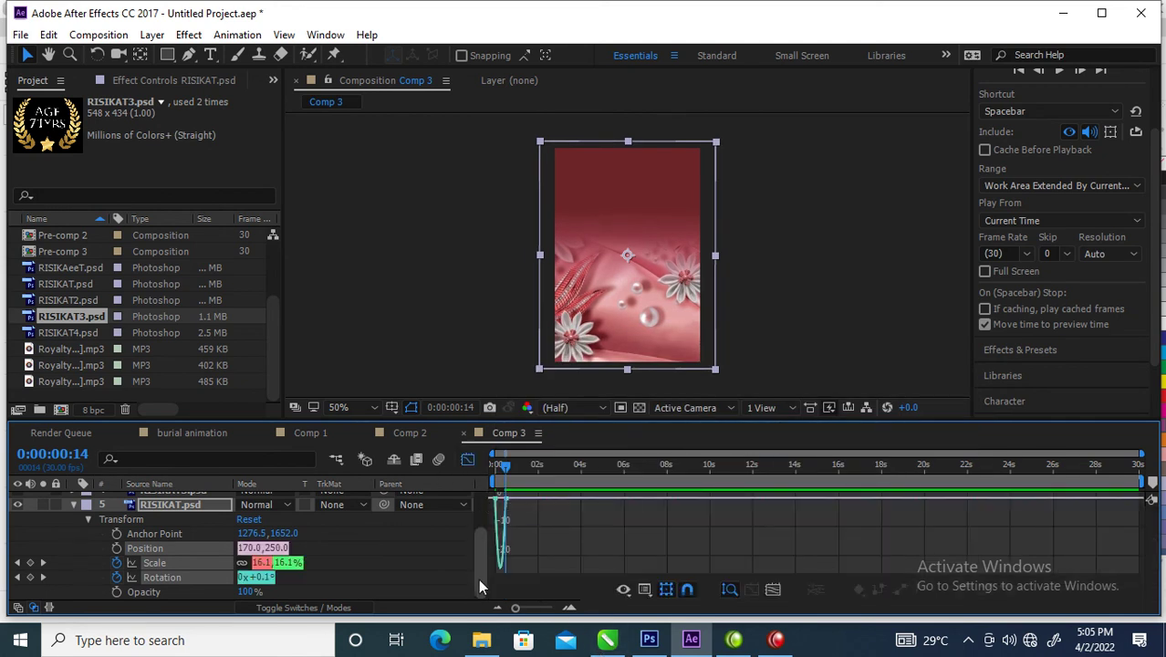
{"action": "left_click_drag", "start_coordinate": [515, 608], "coordinate": [544, 609]}
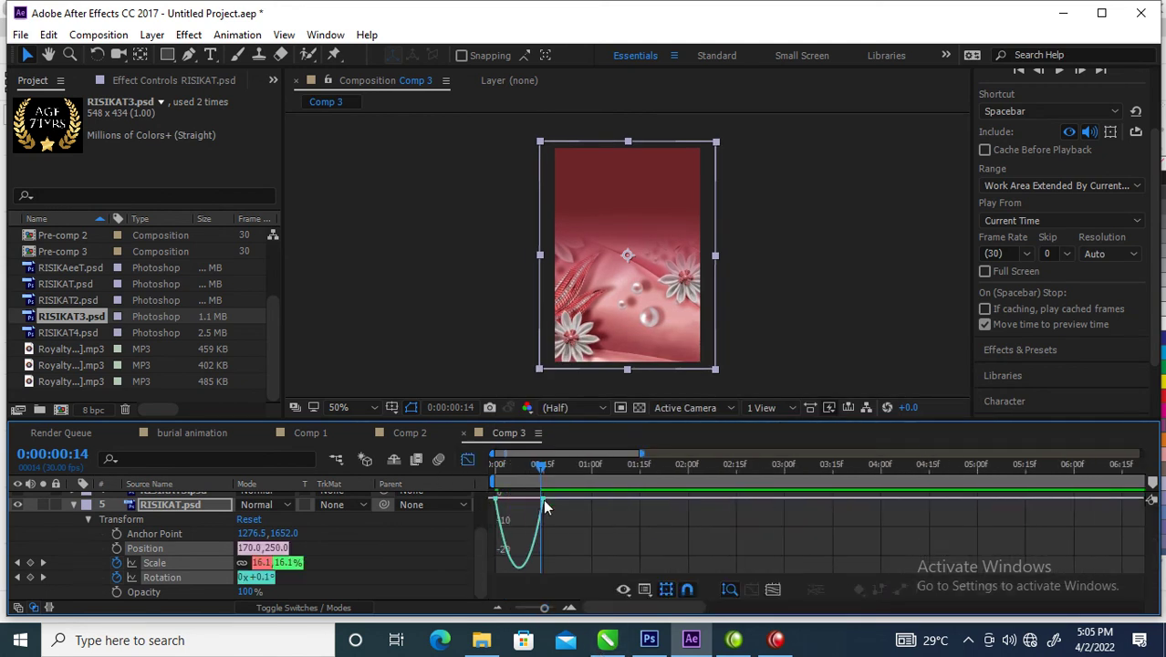
{"action": "left_click", "coordinate": [532, 546]}
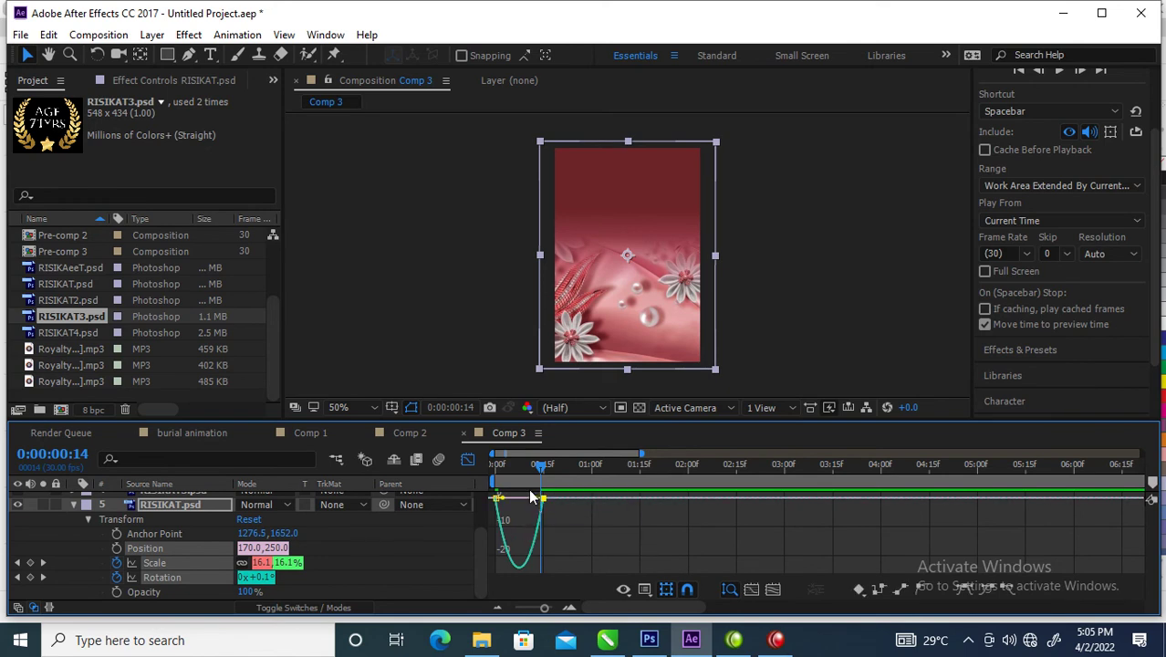
{"action": "left_click_drag", "start_coordinate": [538, 501], "coordinate": [501, 504]}
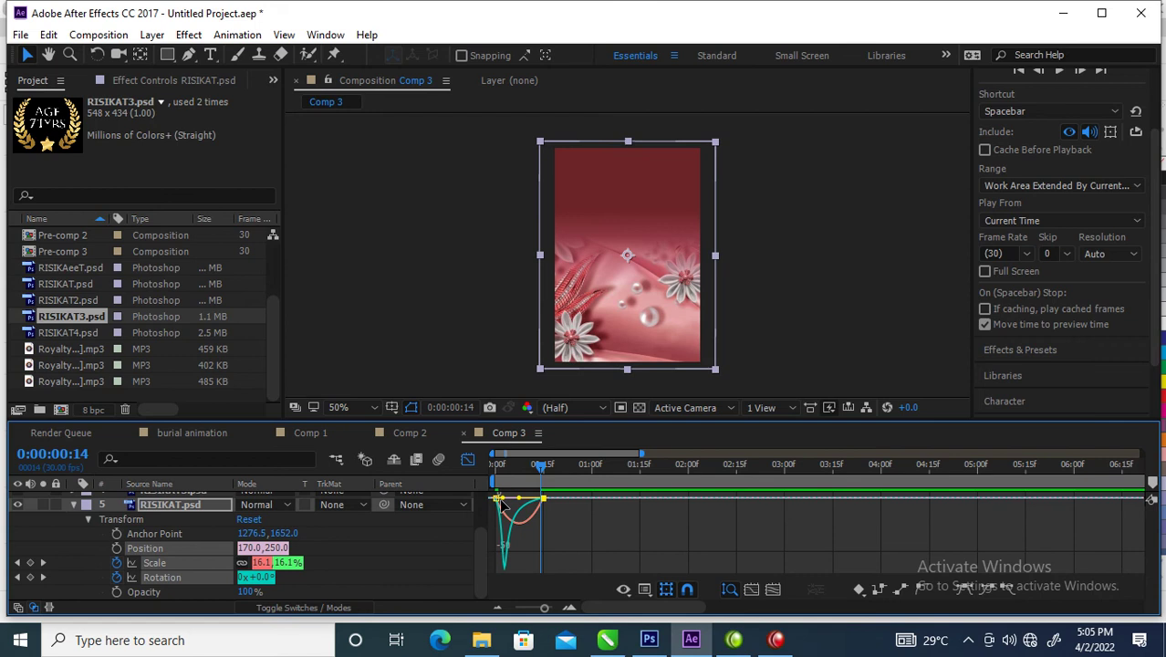
{"action": "left_click_drag", "start_coordinate": [519, 499], "coordinate": [565, 500]}
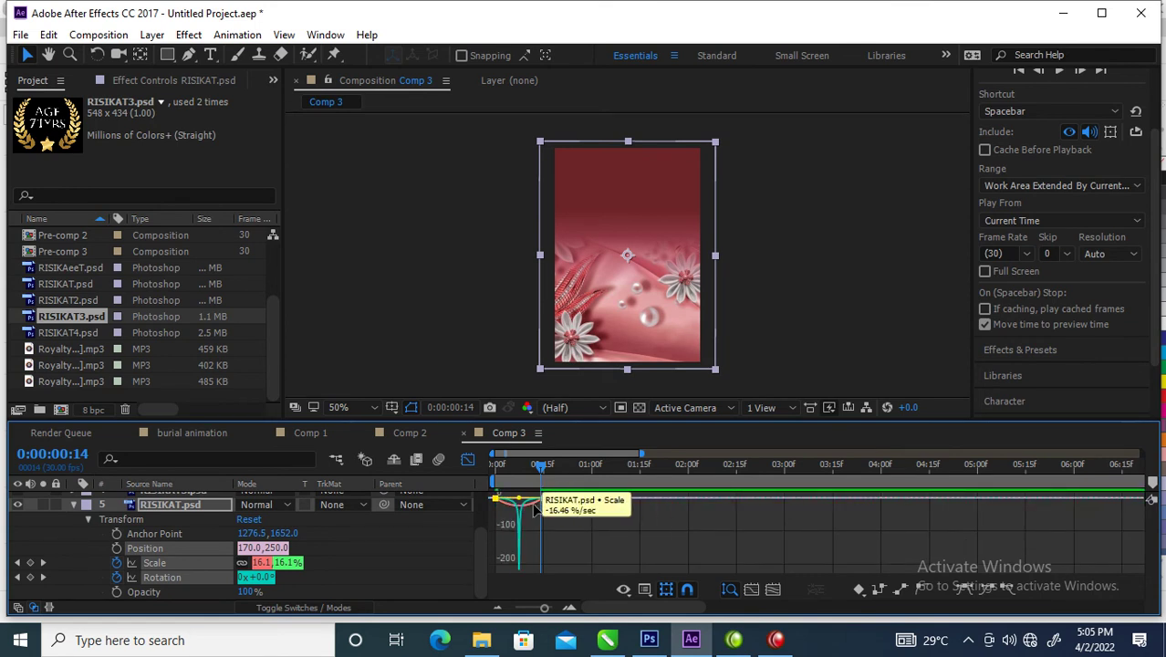
Step: Leave the Graph Editor, scrub the opening zoom-and-tilt and show the full timeline
{"action": "left_click", "coordinate": [538, 527]}
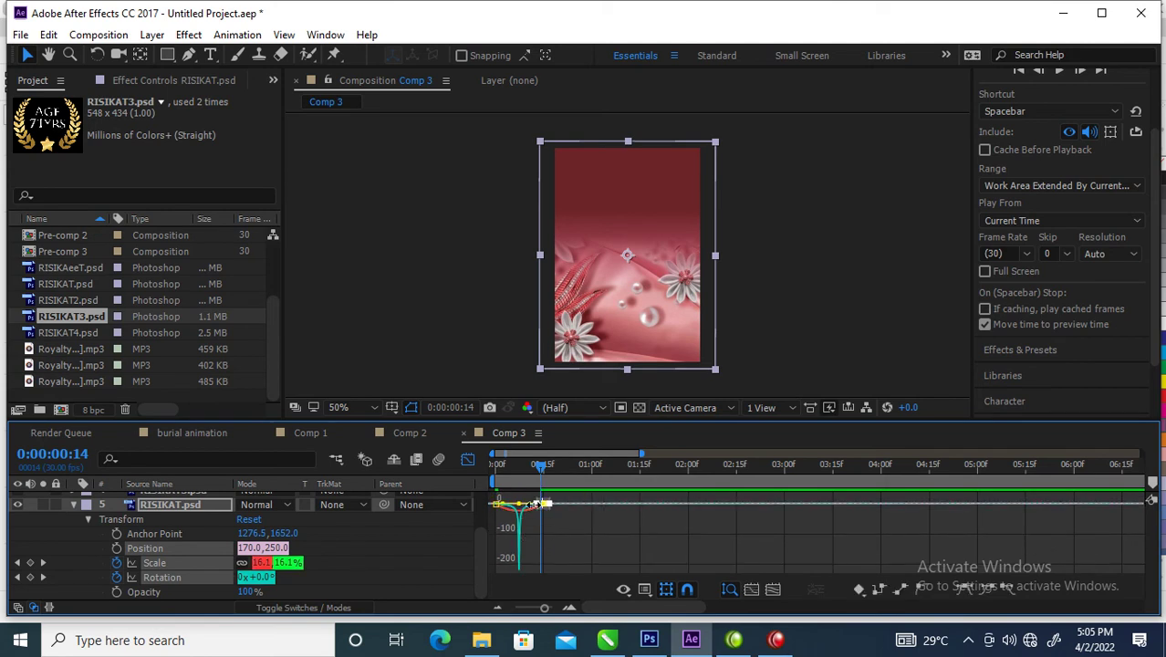
{"action": "left_click", "coordinate": [467, 459]}
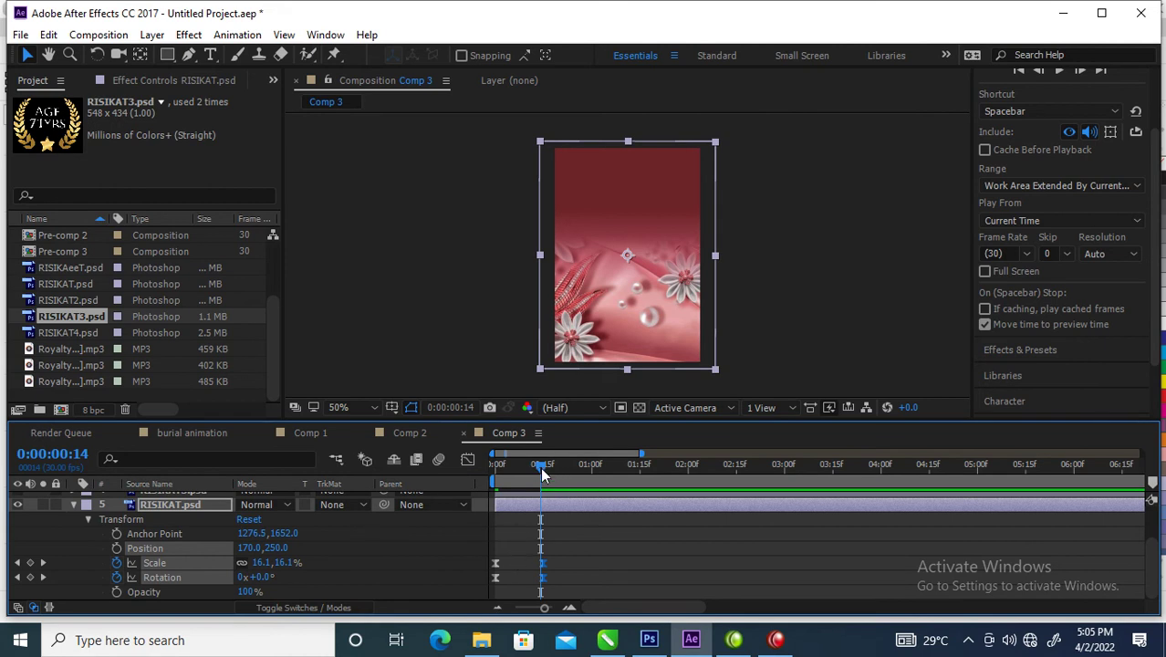
{"action": "left_click_drag", "start_coordinate": [540, 467], "coordinate": [543, 486]}
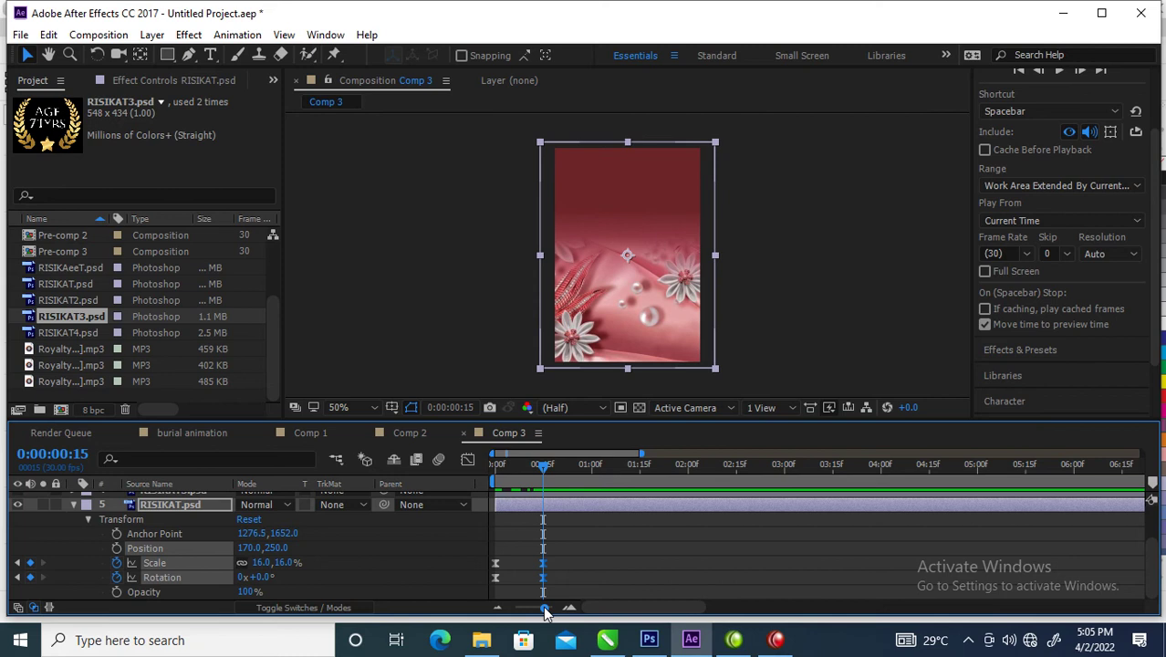
{"action": "left_click_drag", "start_coordinate": [544, 608], "coordinate": [508, 611]}
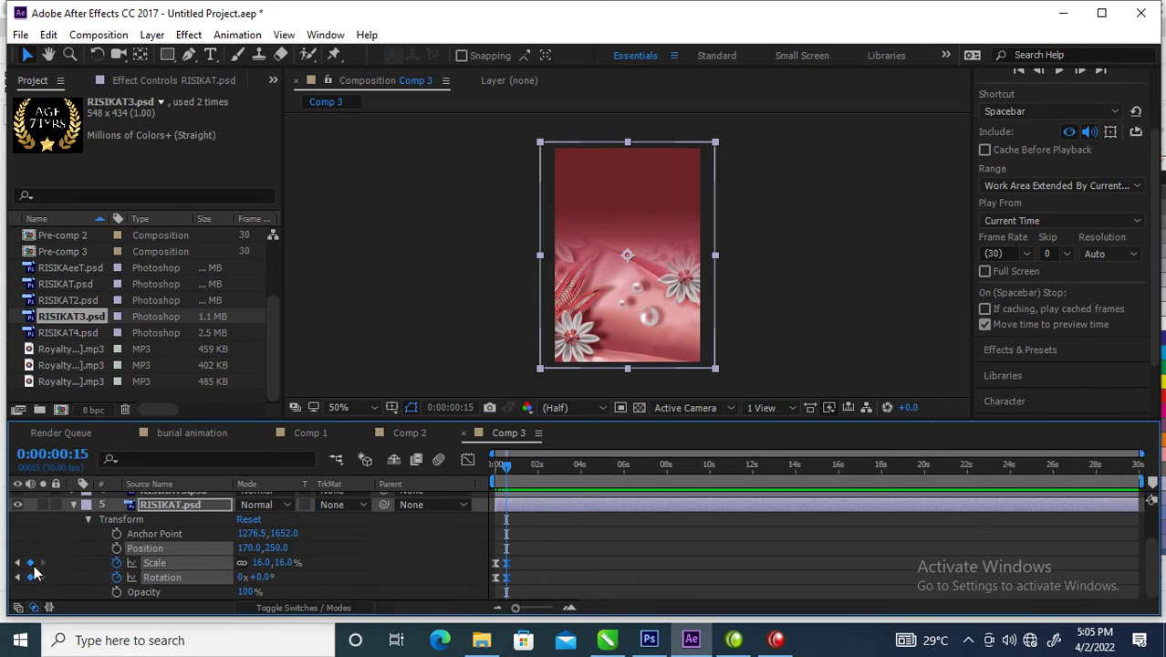
Step: Collapse the background layer and turn the portrait, title, script and badge layers back on
{"action": "scroll", "coordinate": [275, 581], "scroll_direction": "up", "scroll_amount": 2}
{"action": "scroll", "coordinate": [275, 580], "scroll_direction": "up", "scroll_amount": 2}
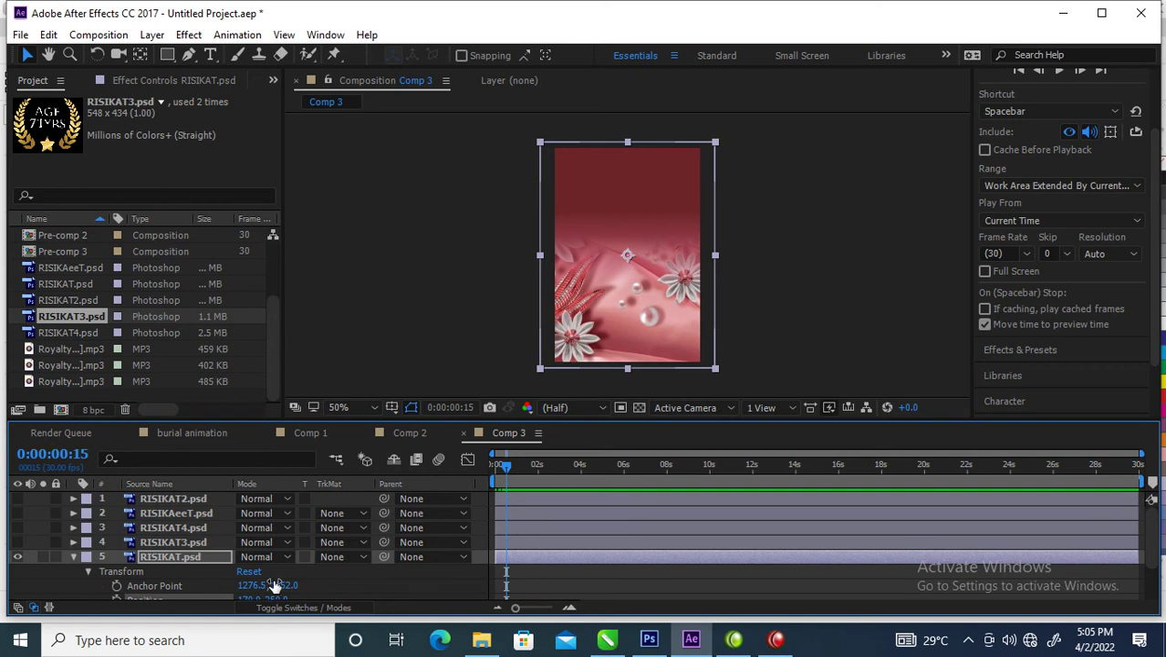
{"action": "left_click", "coordinate": [73, 556]}
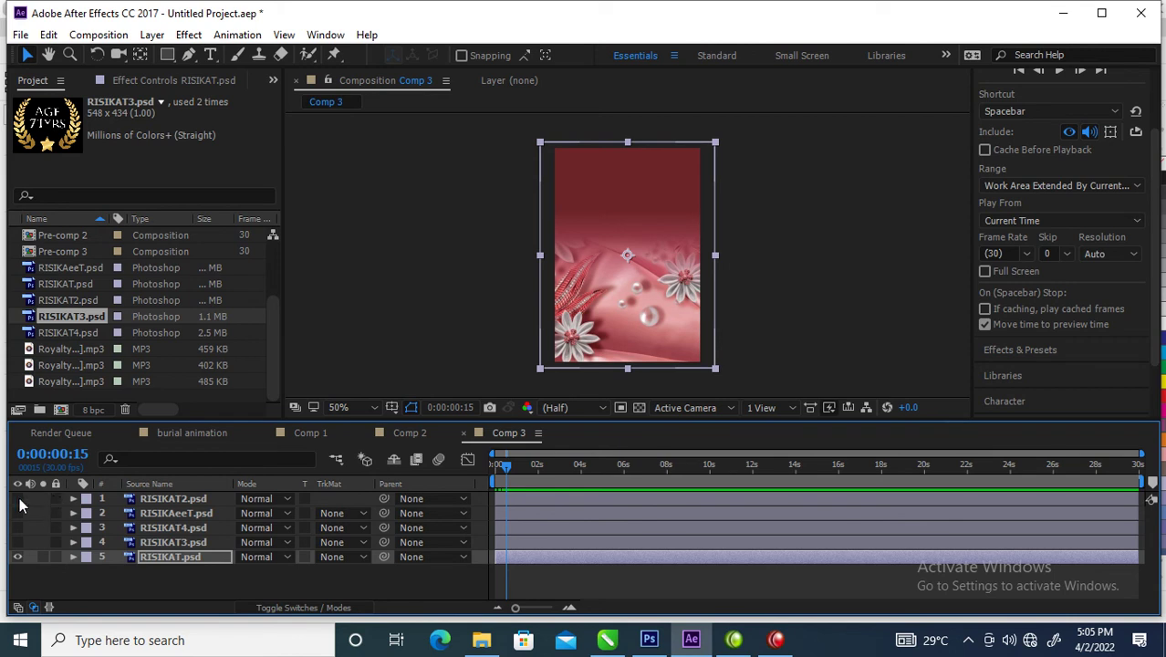
{"action": "left_click", "coordinate": [17, 498]}
{"action": "left_click", "coordinate": [18, 528]}
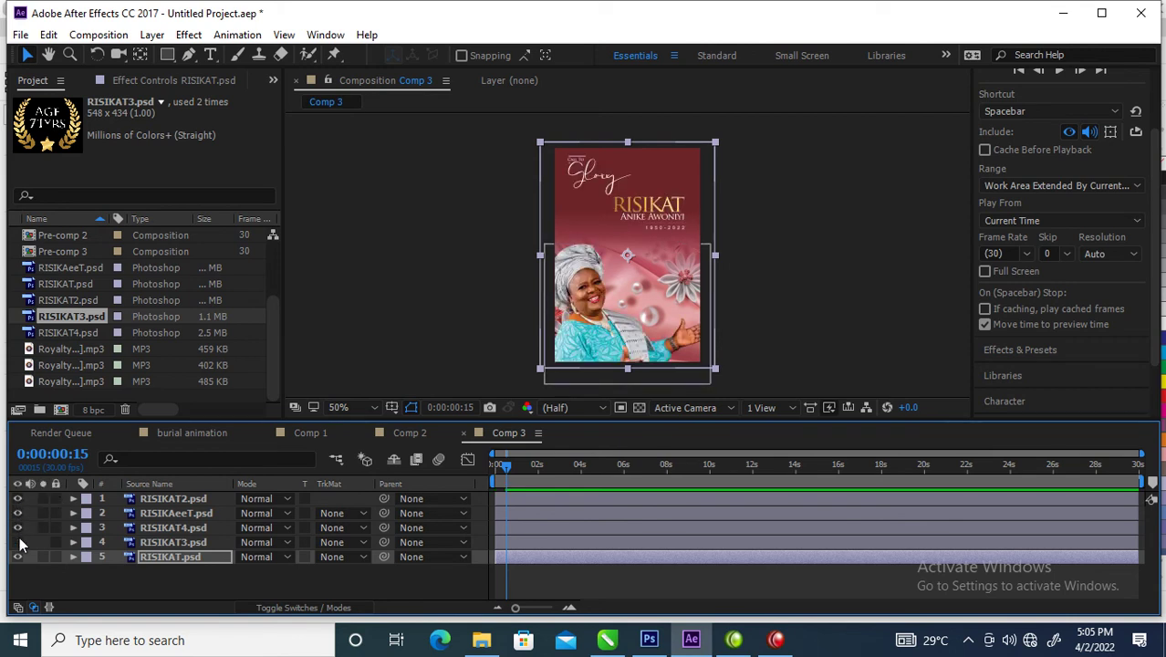
Step: Toggle visibility to identify the portrait, then select and expand RISIKAT2.psd
{"action": "left_click", "coordinate": [167, 527]}
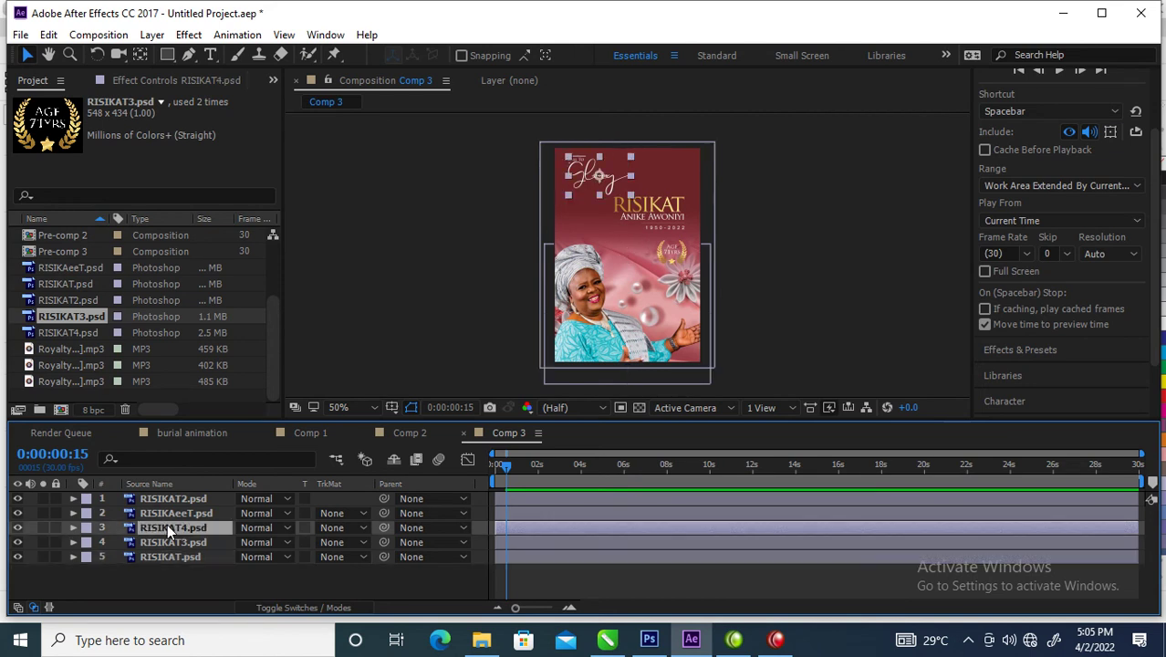
{"action": "left_click", "coordinate": [17, 528]}
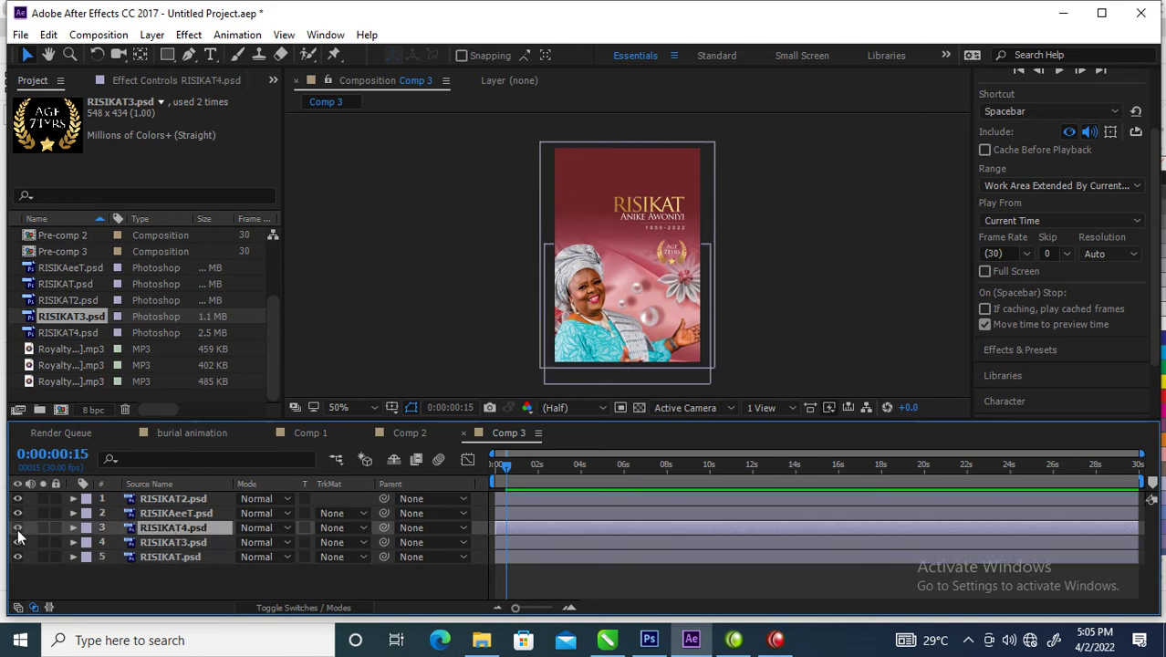
{"action": "left_click", "coordinate": [17, 529]}
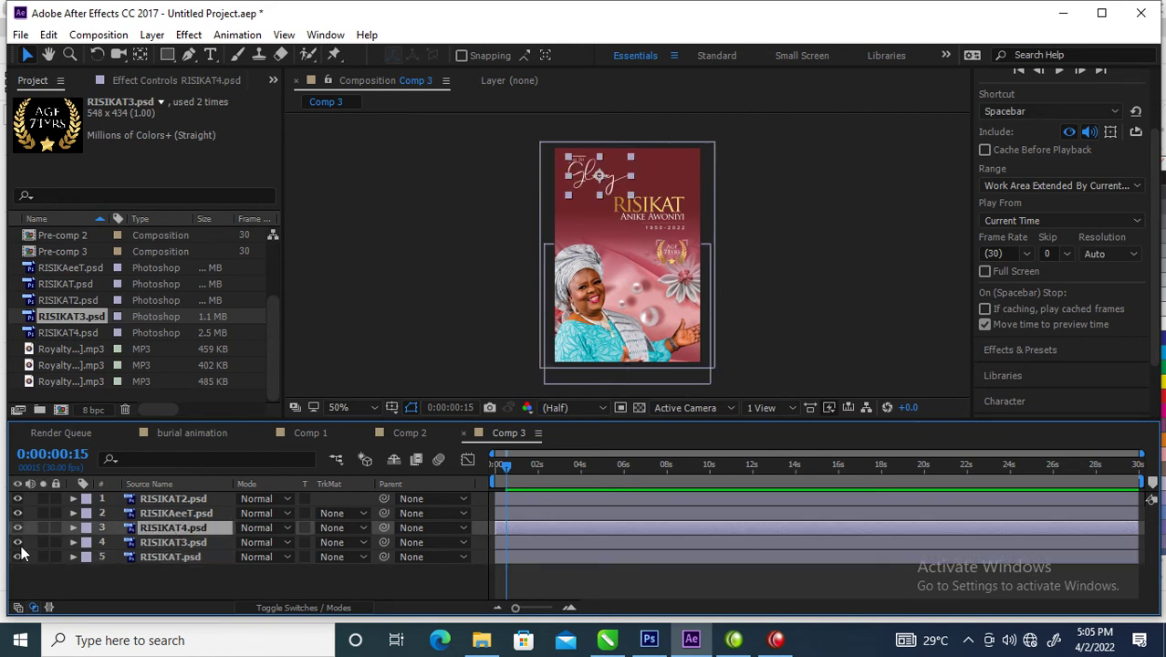
{"action": "left_click", "coordinate": [18, 500]}
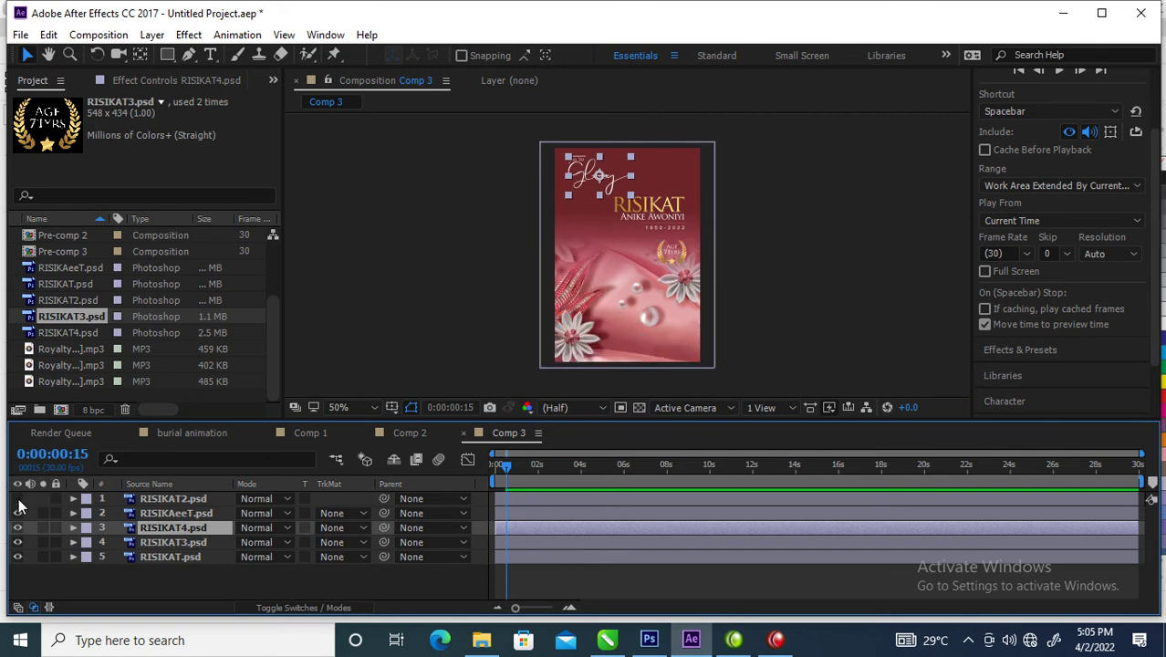
{"action": "left_click", "coordinate": [179, 501]}
{"action": "left_click", "coordinate": [73, 498]}
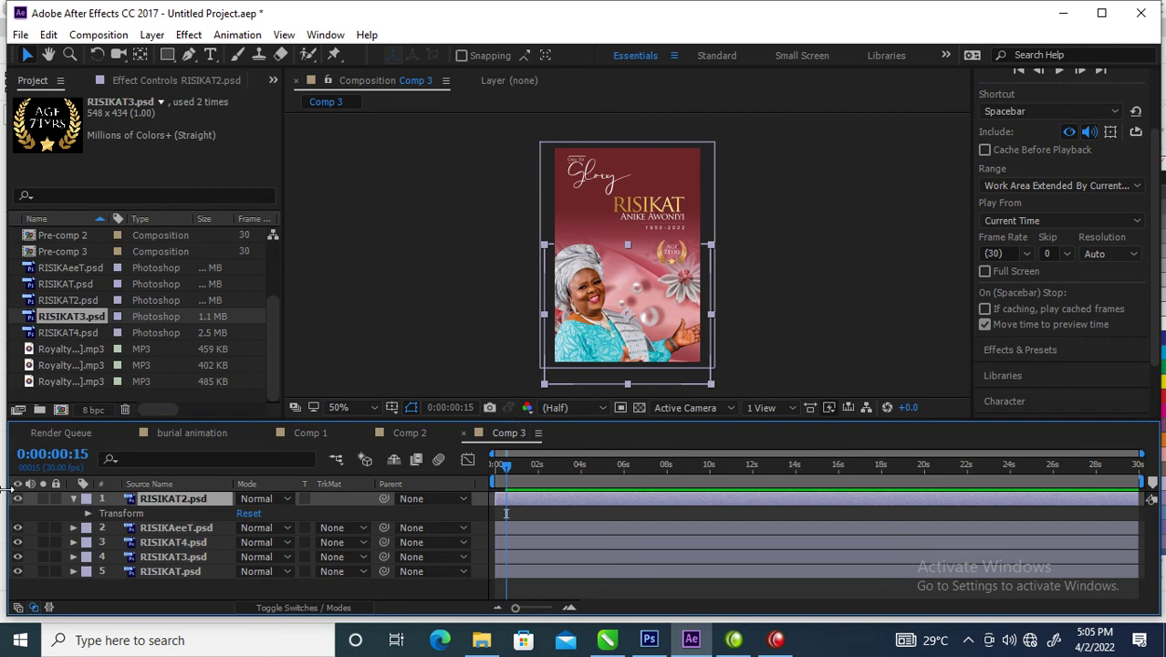
Step: Keyframe the portrait's Position so it starts off the poster's left edge, and preview the slide-in
{"action": "left_click", "coordinate": [89, 514]}
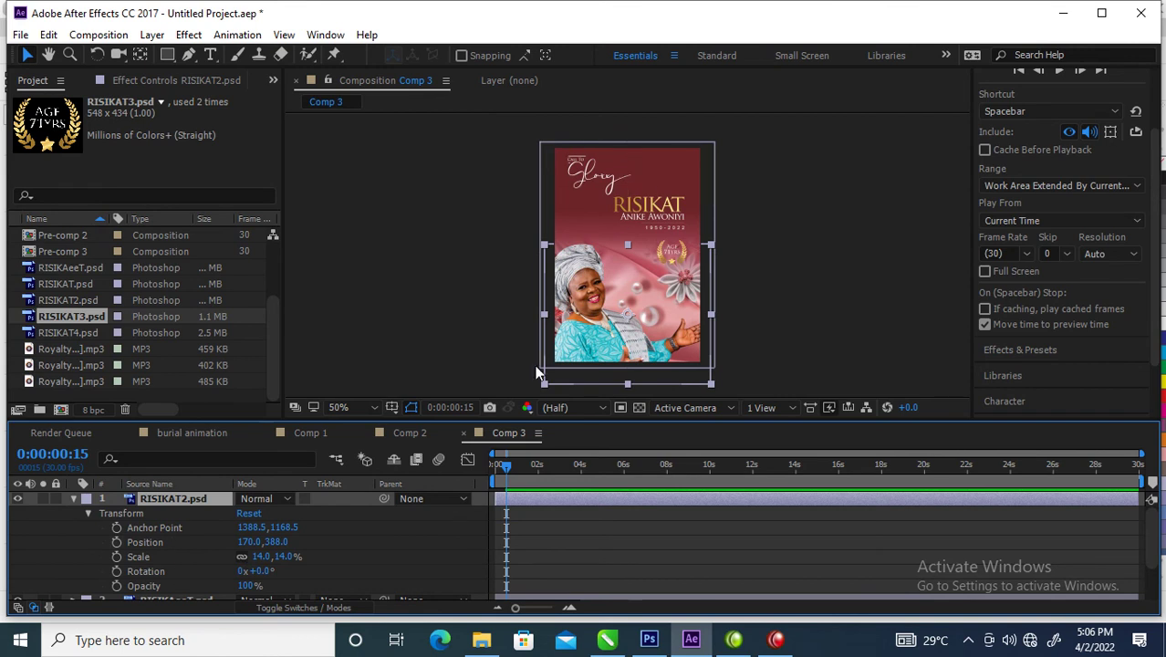
{"action": "left_click", "coordinate": [117, 542]}
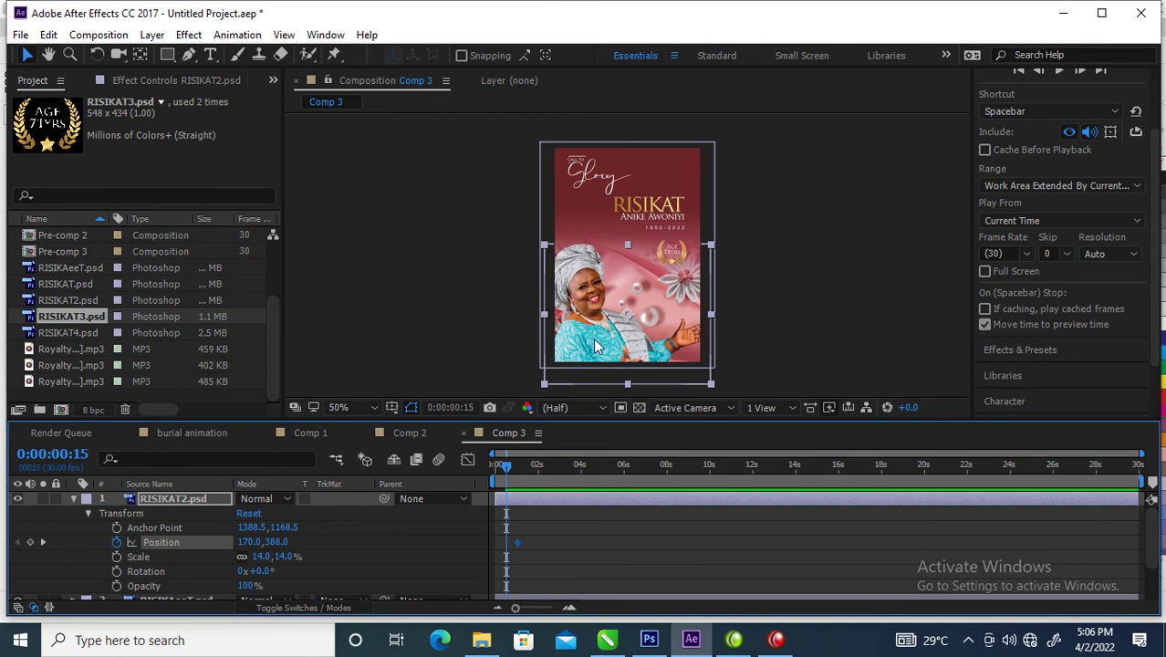
{"action": "mouse_move", "coordinate": [574, 346]}
{"action": "left_mouse_down"}
{"action": "mouse_move", "coordinate": [484, 354]}
{"action": "mouse_move", "coordinate": [411, 337]}
{"action": "left_mouse_up"}
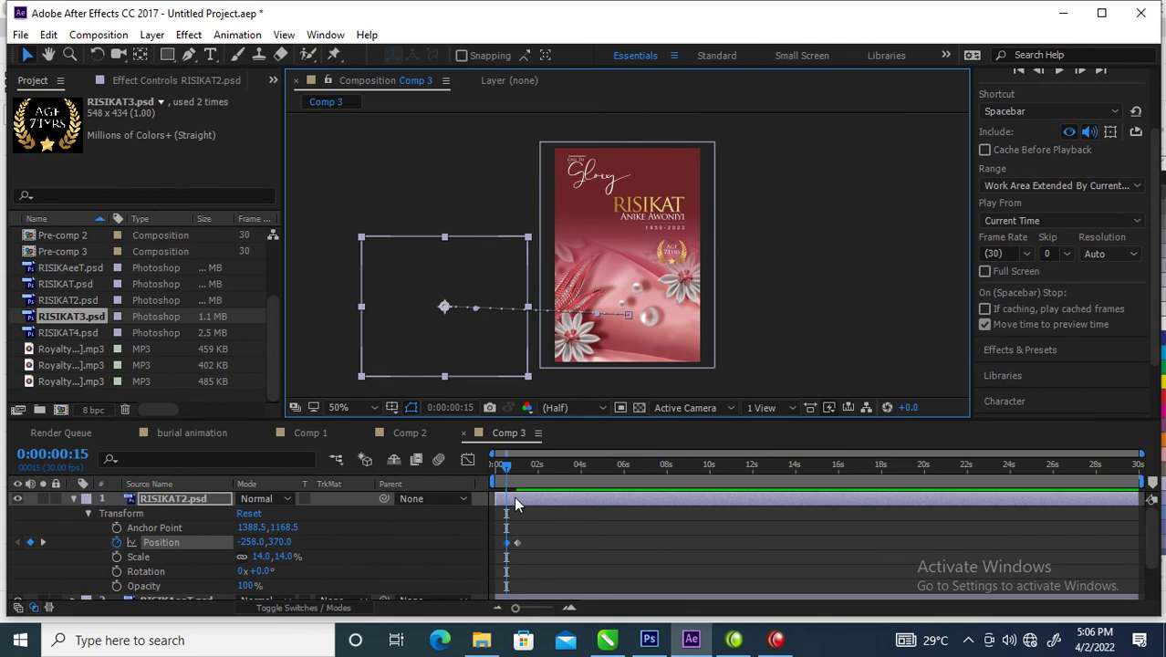
{"action": "key", "text": "space"}
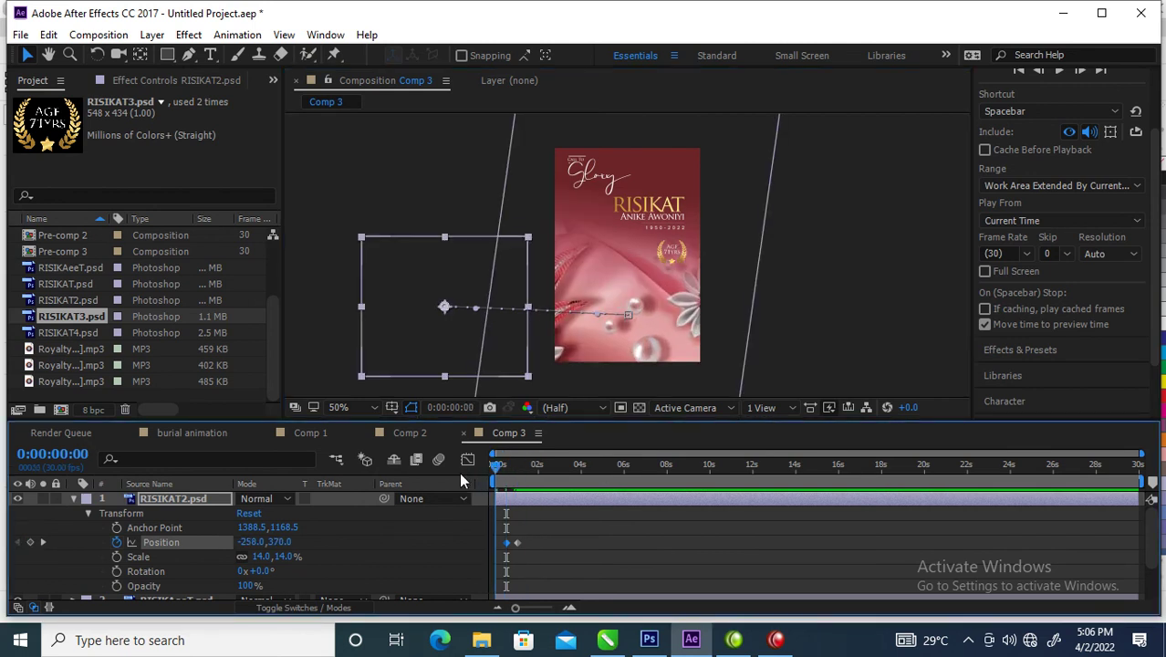
{"action": "left_click_drag", "start_coordinate": [512, 478], "coordinate": [517, 479]}
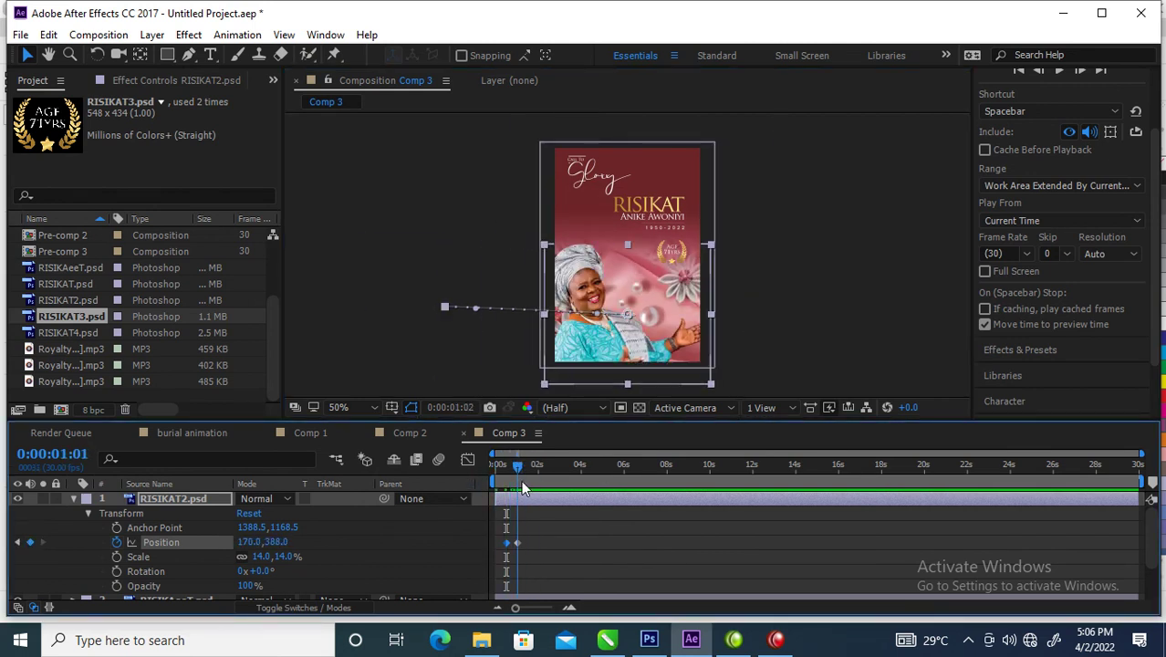
{"action": "left_click_drag", "start_coordinate": [507, 481], "coordinate": [522, 483]}
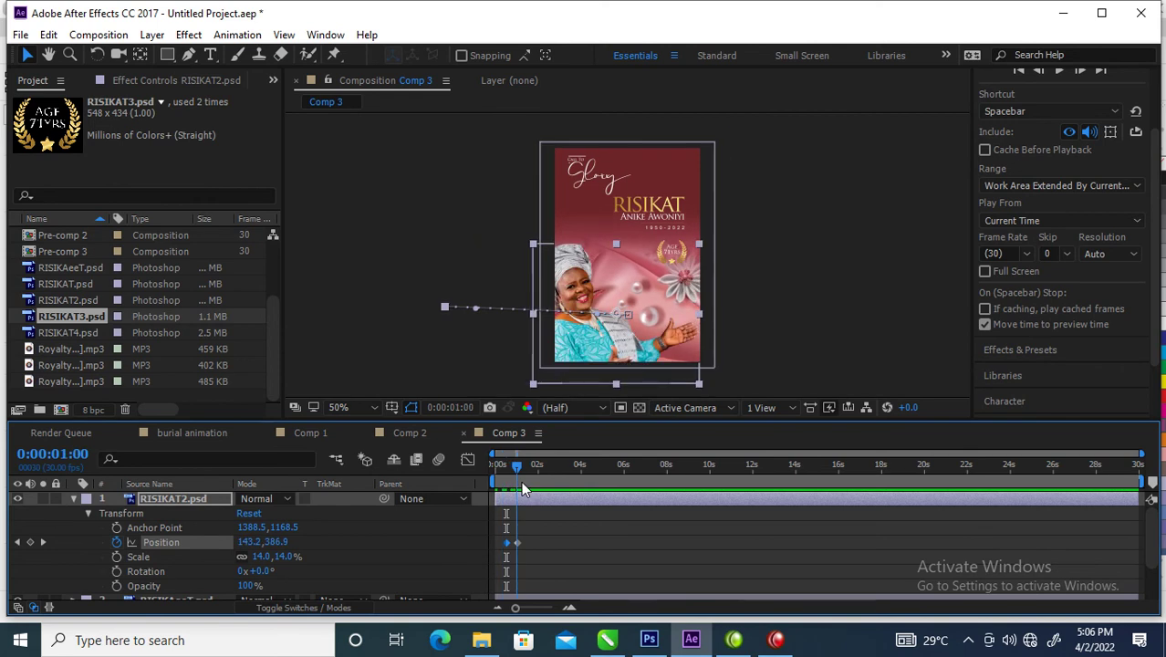
Step: Easy Ease the portrait's Position keyframes and pull their speed-curve influence handles inward
{"action": "right_click", "coordinate": [507, 544]}
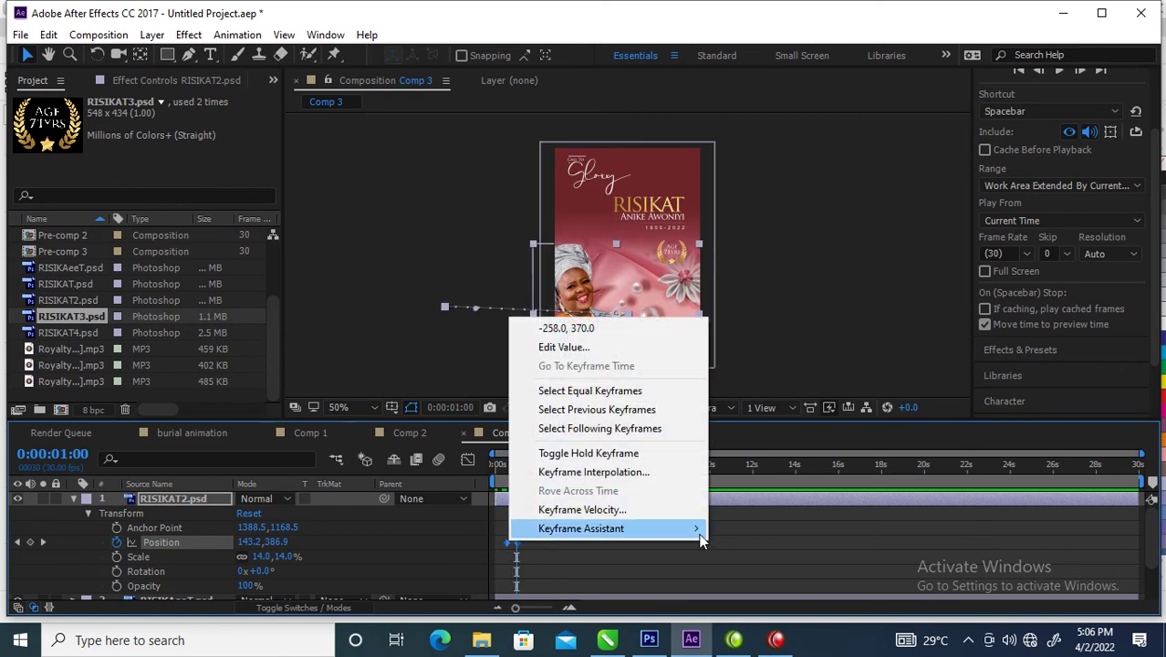
{"action": "left_click", "coordinate": [756, 415]}
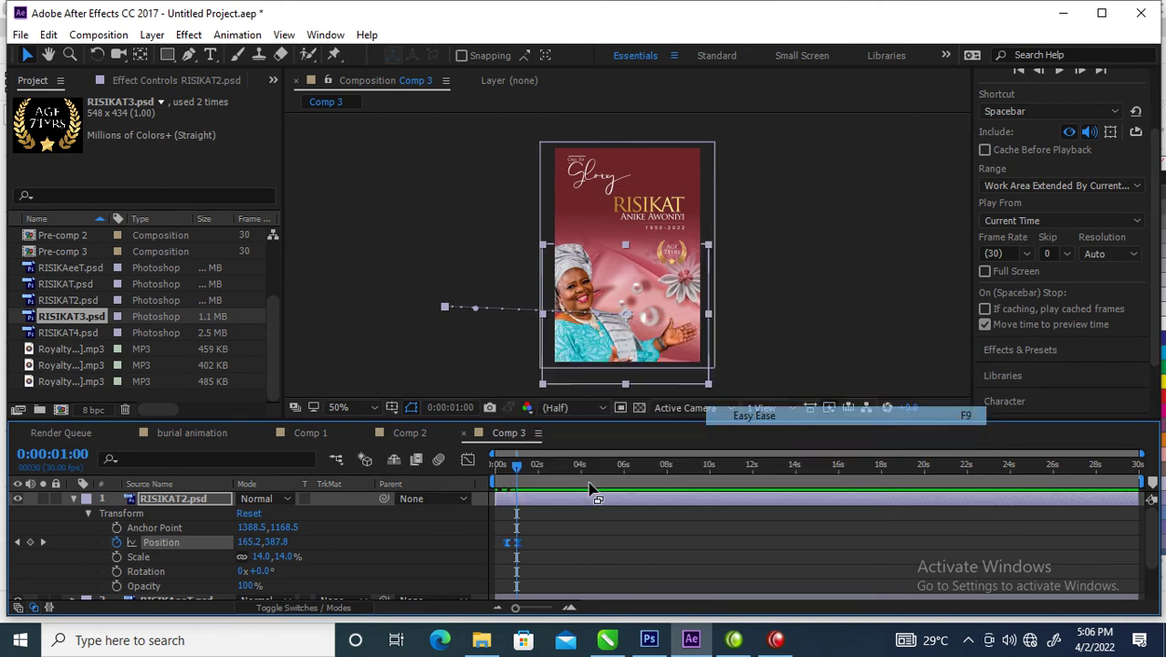
{"action": "left_click", "coordinate": [468, 459]}
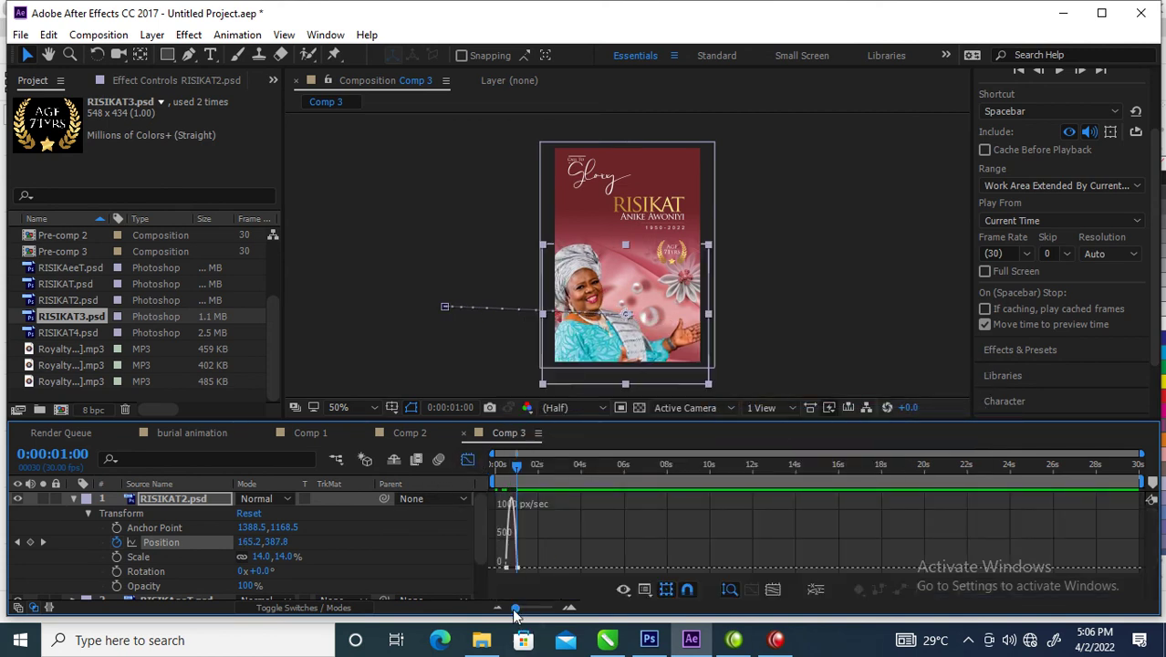
{"action": "left_click_drag", "start_coordinate": [516, 608], "coordinate": [550, 609]}
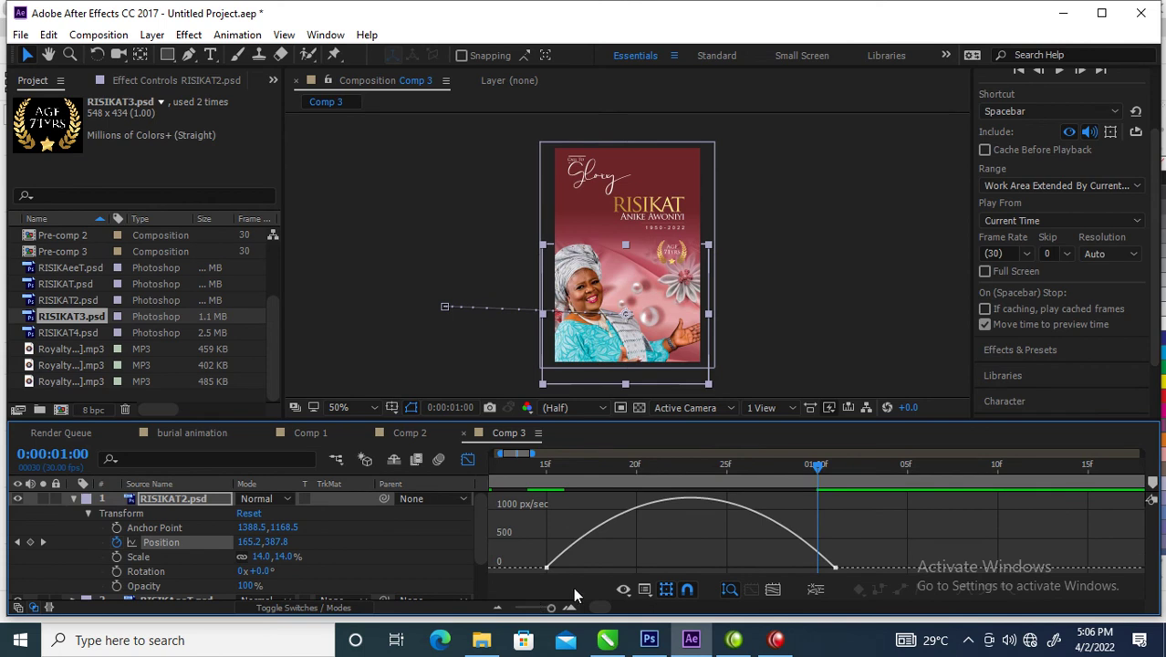
{"action": "left_click_drag", "start_coordinate": [538, 561], "coordinate": [919, 570]}
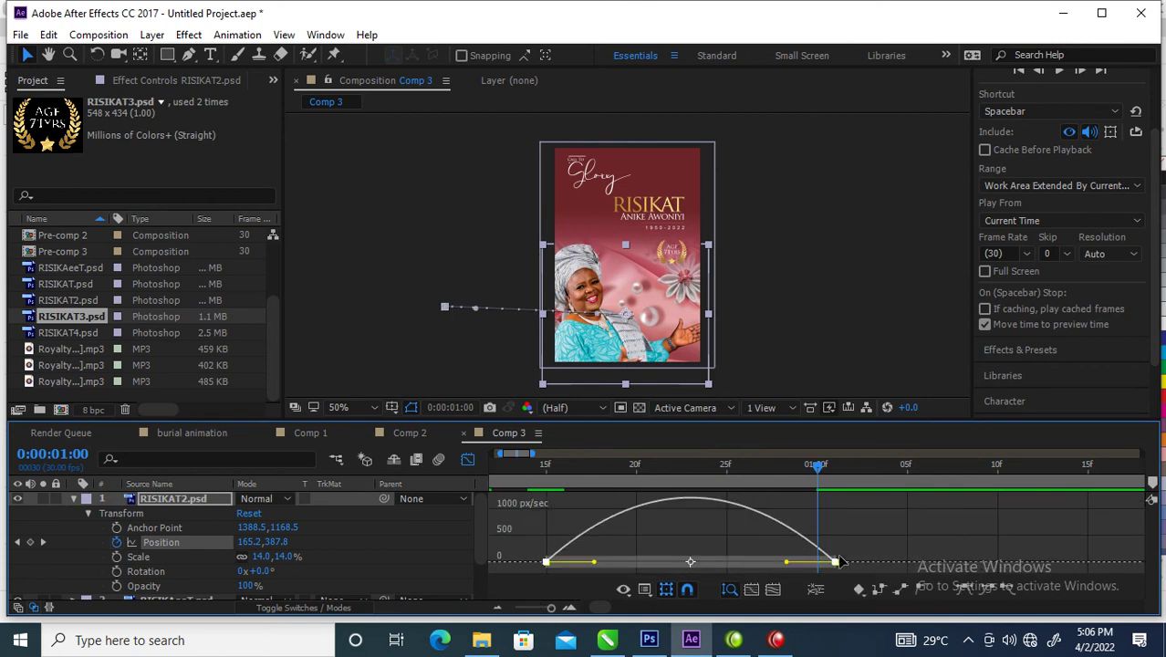
{"action": "mouse_move", "coordinate": [787, 559]}
{"action": "left_mouse_down"}
{"action": "mouse_move", "coordinate": [593, 570]}
{"action": "mouse_move", "coordinate": [708, 564]}
{"action": "mouse_move", "coordinate": [691, 565]}
{"action": "left_mouse_up"}
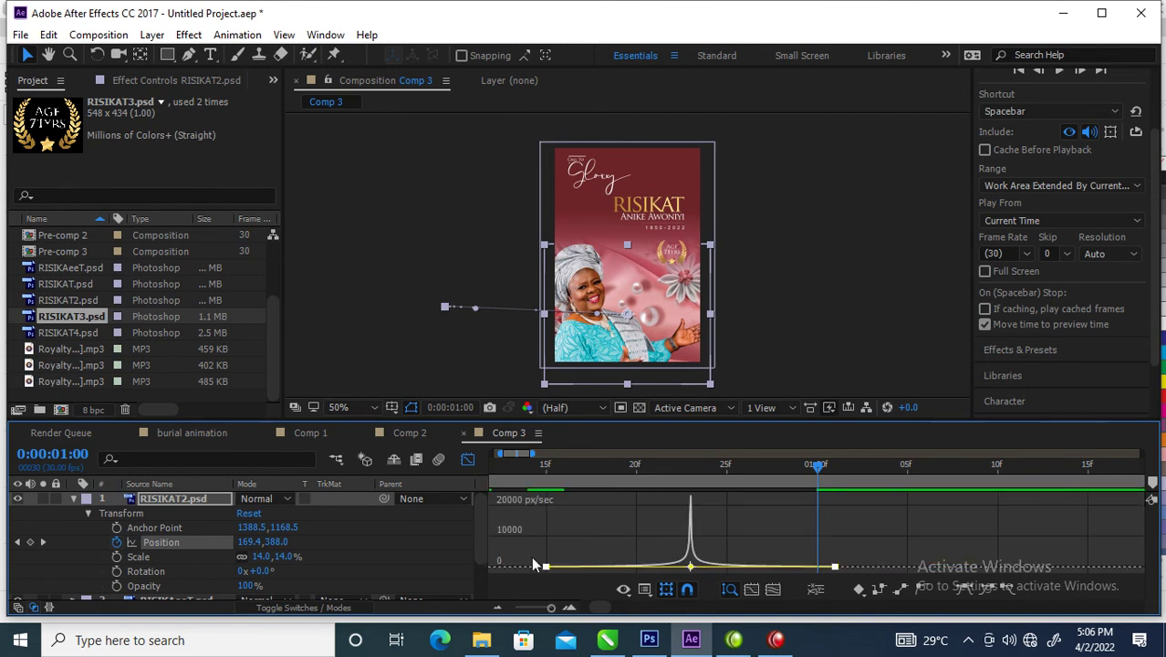
Step: Return to layer bars, restore the full 30-second timeline and review the slide-in
{"action": "left_click", "coordinate": [467, 458]}
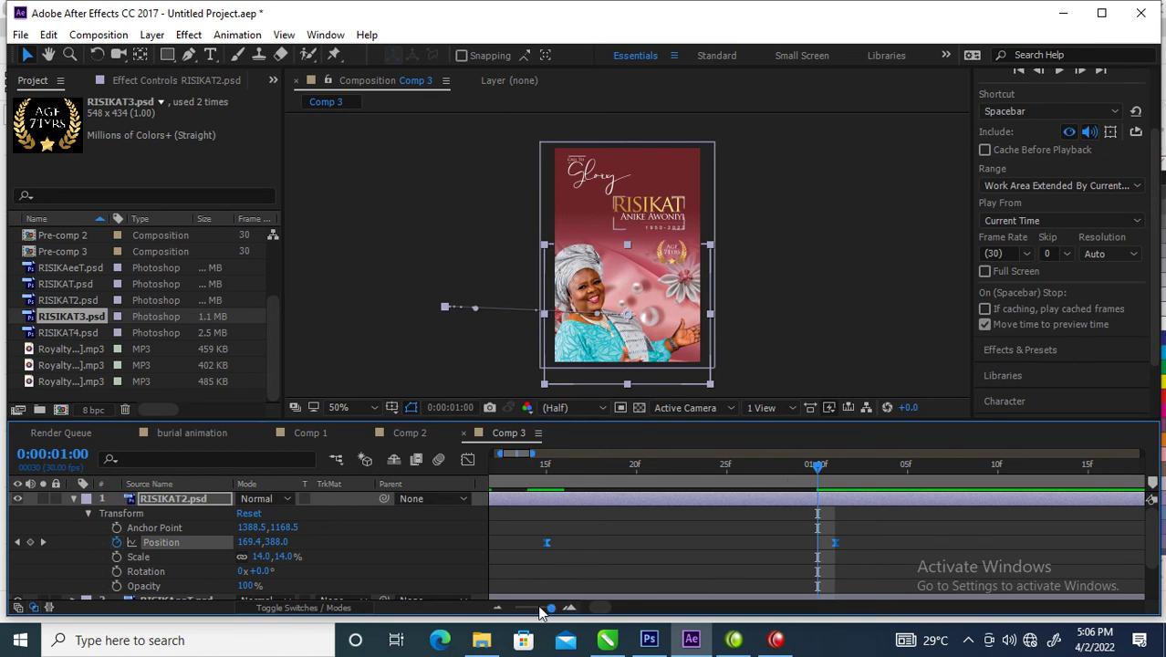
{"action": "left_click_drag", "start_coordinate": [550, 607], "coordinate": [486, 605]}
{"action": "mouse_move", "coordinate": [517, 464]}
{"action": "left_mouse_down"}
{"action": "mouse_move", "coordinate": [543, 468]}
{"action": "mouse_move", "coordinate": [531, 473]}
{"action": "left_mouse_up"}
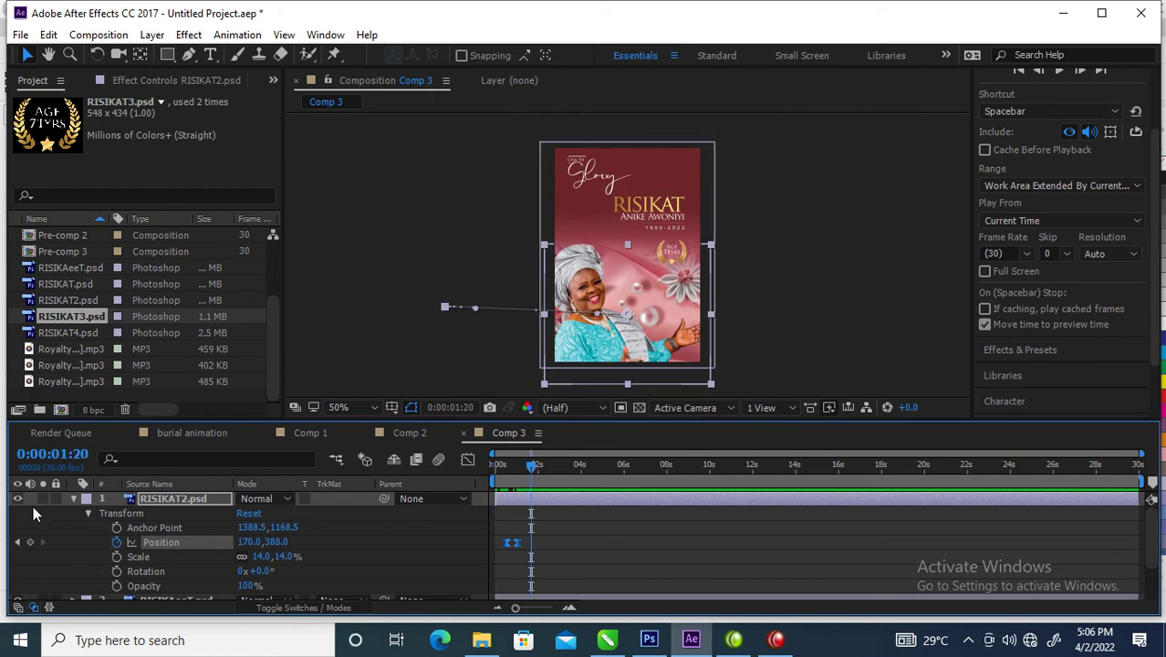
Step: Keyframe the RISIKAT title's Opacity, with the earlier keyframe set to 0%
{"action": "left_click", "coordinate": [74, 499]}
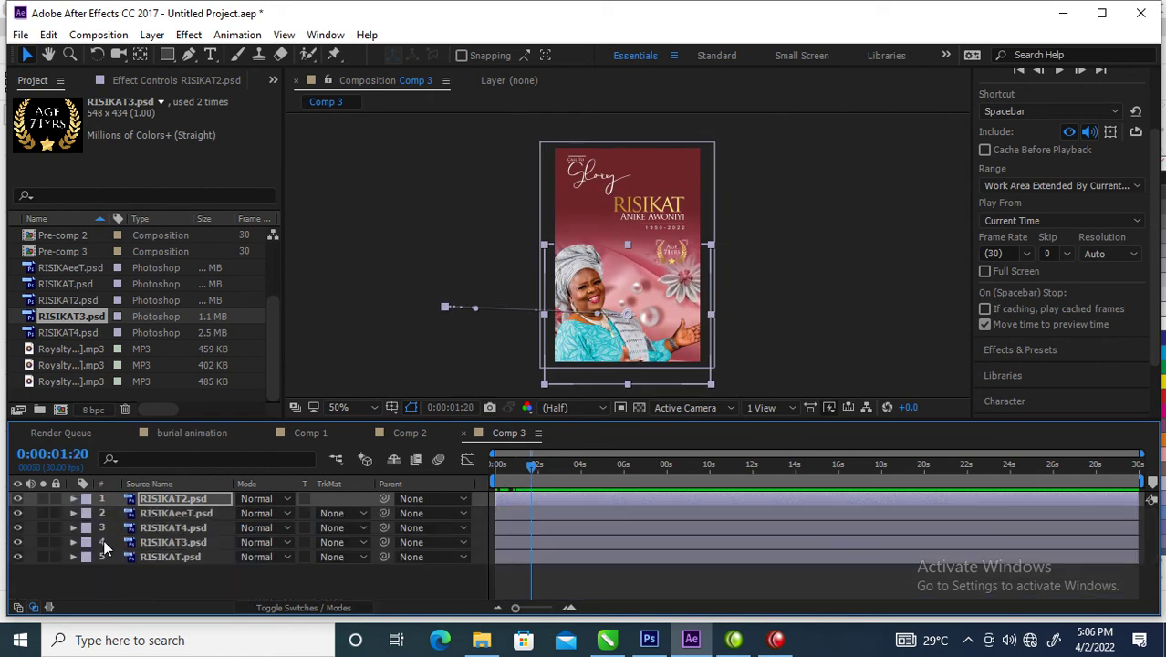
{"action": "left_click", "coordinate": [173, 513]}
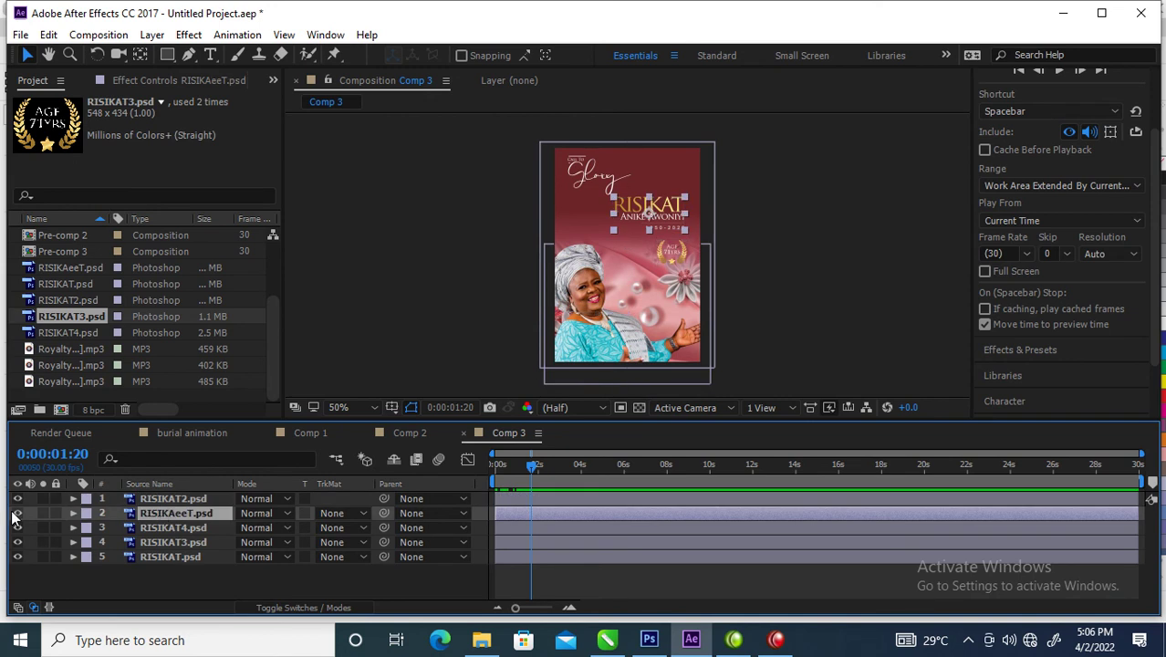
{"action": "left_click", "coordinate": [73, 513]}
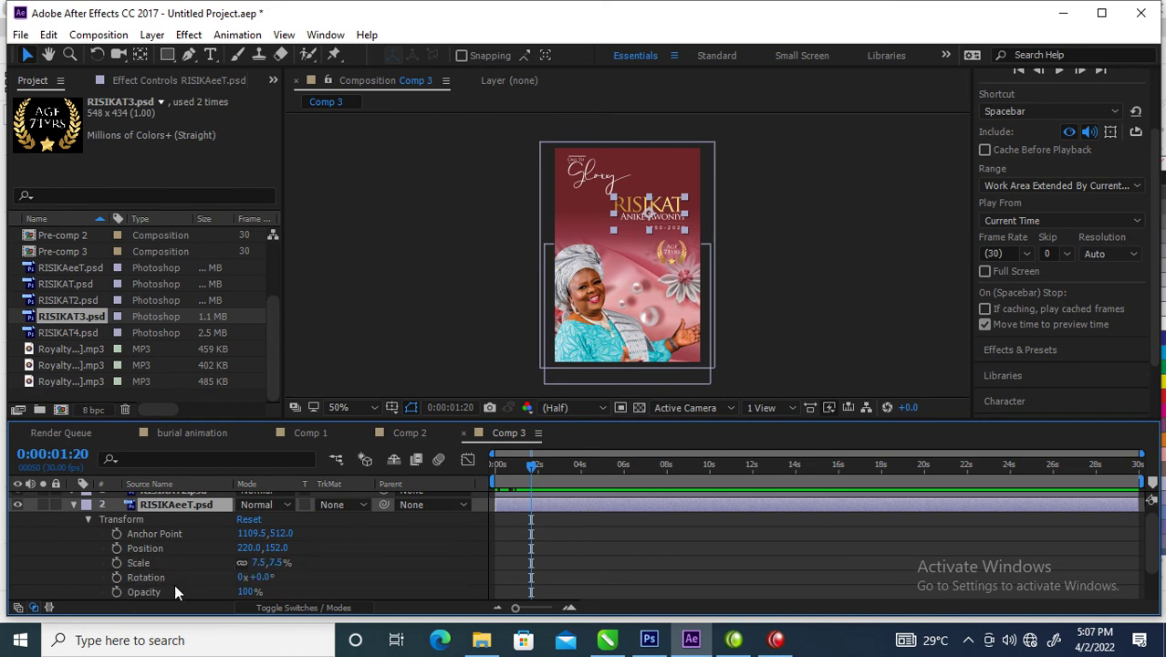
{"action": "left_click", "coordinate": [118, 592]}
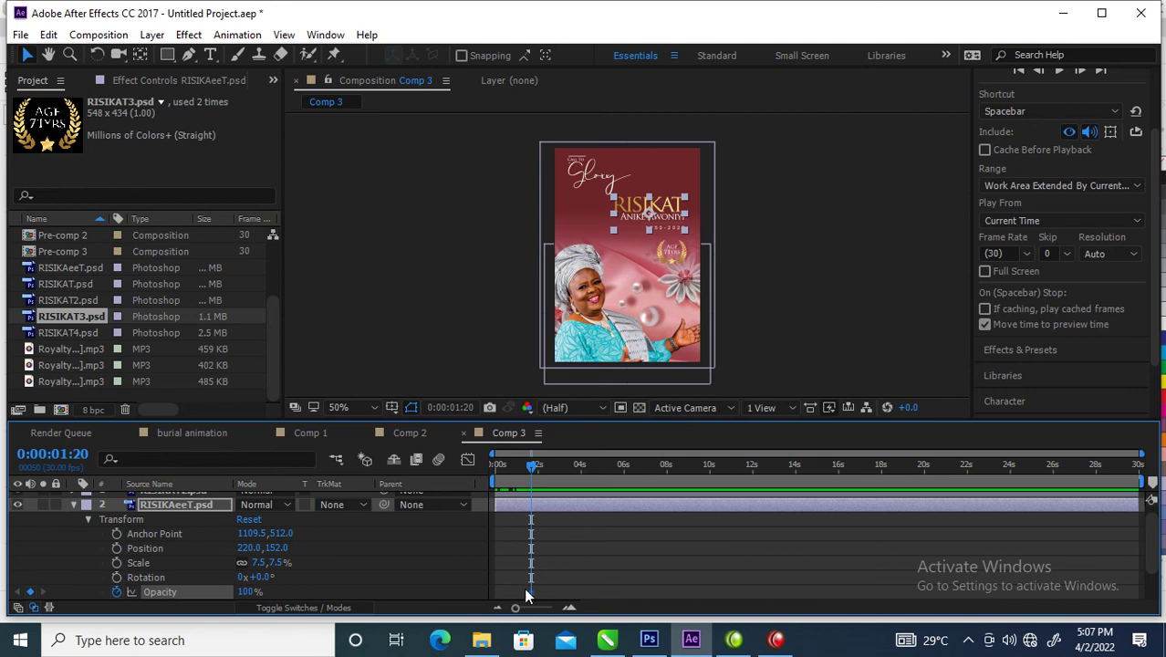
{"action": "left_click_drag", "start_coordinate": [533, 591], "coordinate": [549, 591]}
{"action": "left_click", "coordinate": [246, 593]}
{"action": "type", "text": "0"}
{"action": "left_click", "coordinate": [552, 545]}
Step: Scrub to confirm the title fades from 0% to 100%, then collapse the layer
{"action": "mouse_move", "coordinate": [531, 463]}
{"action": "left_mouse_down"}
{"action": "mouse_move", "coordinate": [599, 479]}
{"action": "mouse_move", "coordinate": [557, 489]}
{"action": "left_mouse_up"}
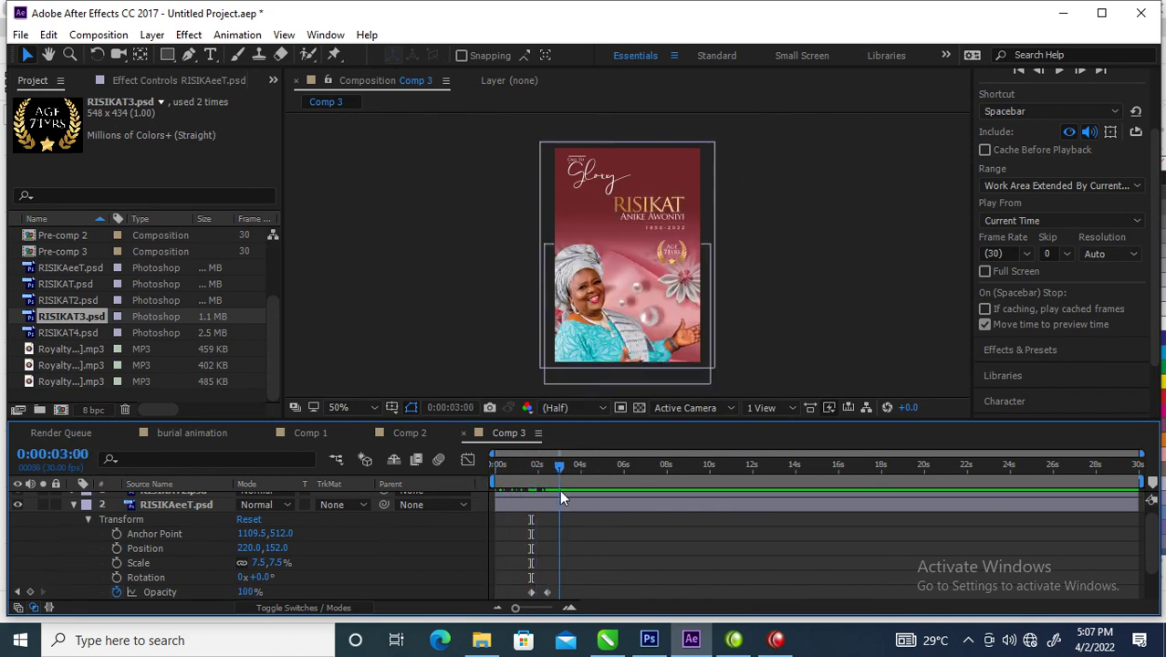
{"action": "left_click_drag", "start_coordinate": [557, 489], "coordinate": [559, 489]}
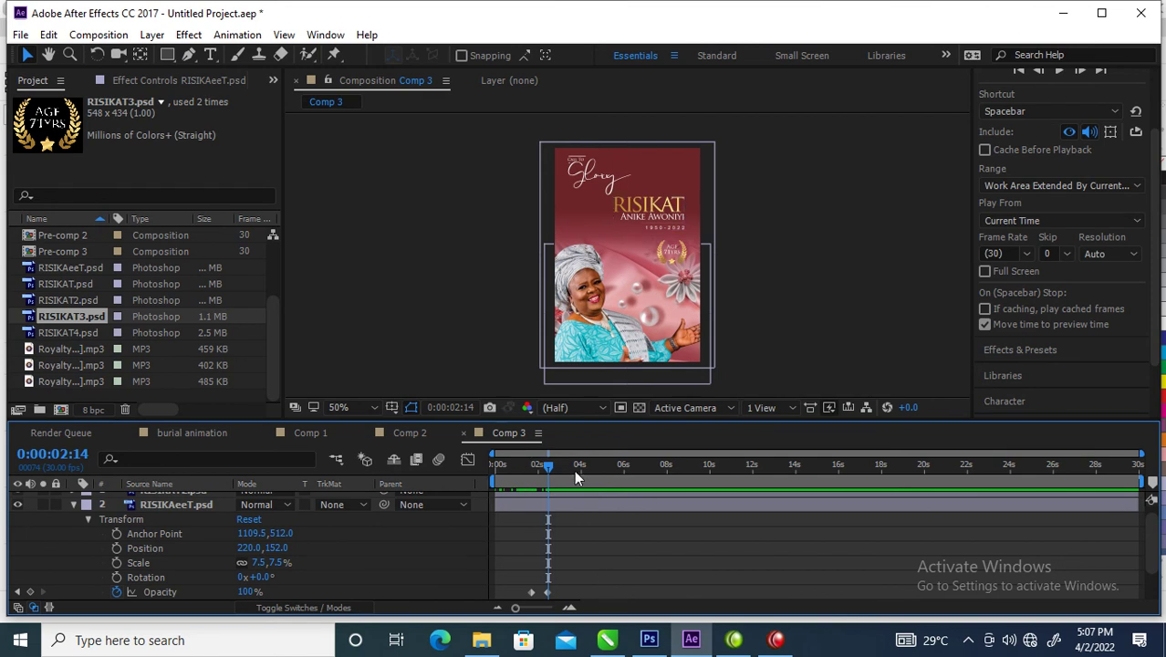
{"action": "left_click", "coordinate": [549, 592]}
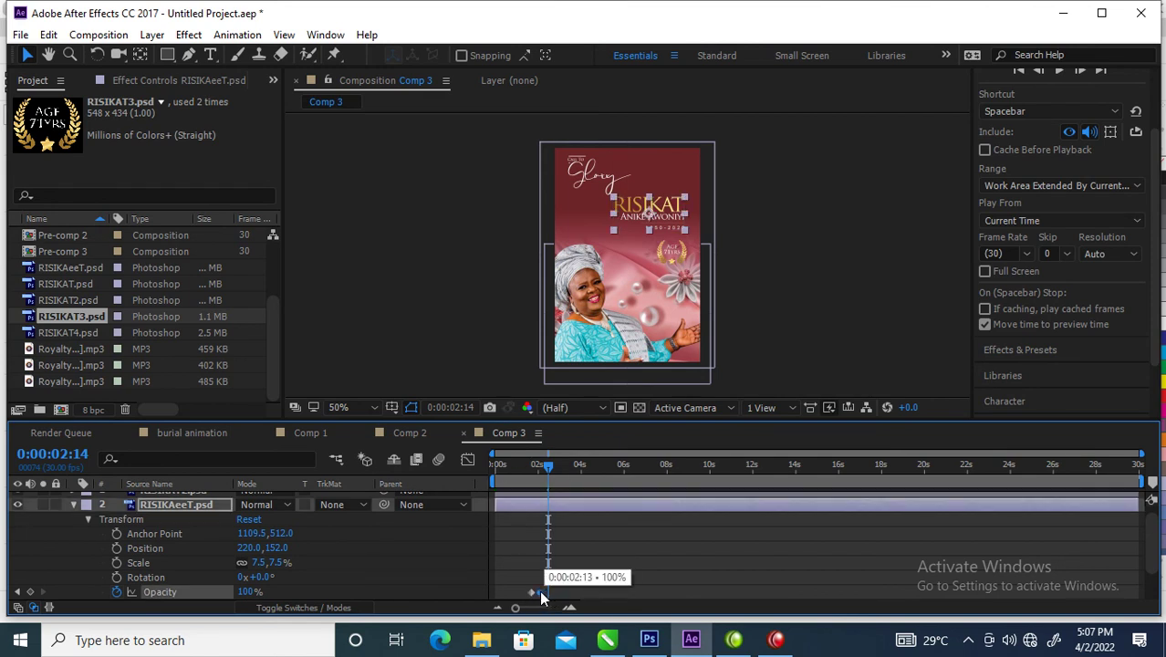
{"action": "mouse_move", "coordinate": [547, 464]}
{"action": "left_mouse_down"}
{"action": "mouse_move", "coordinate": [523, 473]}
{"action": "mouse_move", "coordinate": [539, 476]}
{"action": "left_mouse_up"}
{"action": "left_click_drag", "start_coordinate": [573, 572], "coordinate": [505, 596]}
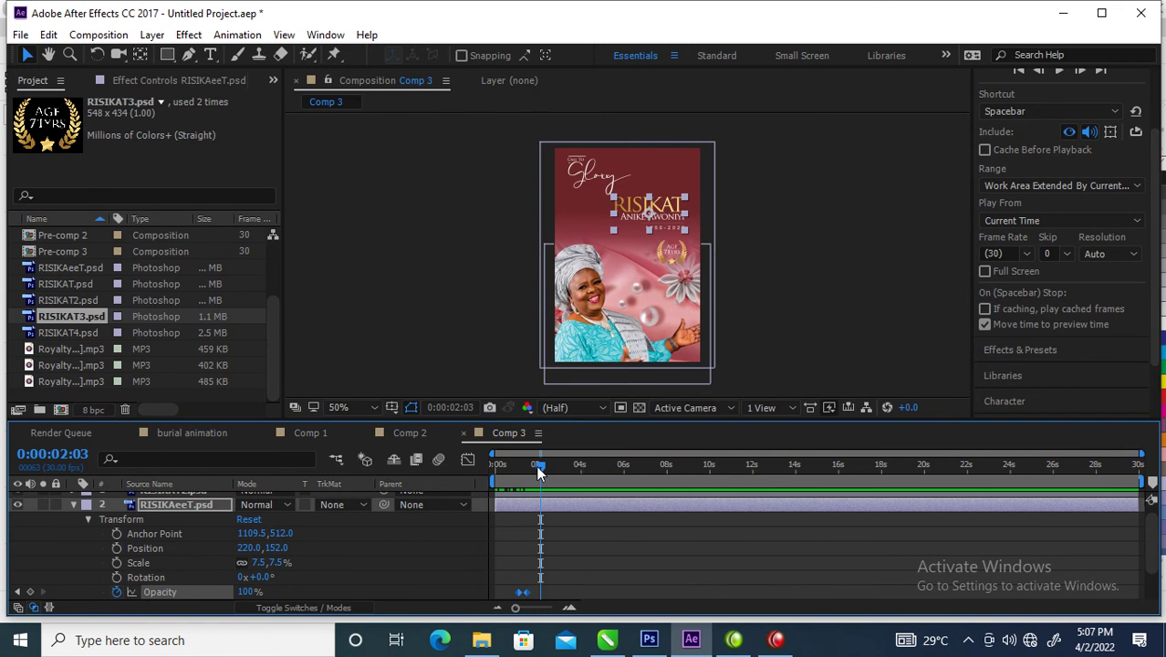
{"action": "mouse_move", "coordinate": [536, 466]}
{"action": "left_mouse_down"}
{"action": "mouse_move", "coordinate": [441, 482]}
{"action": "mouse_move", "coordinate": [555, 493]}
{"action": "mouse_move", "coordinate": [472, 499]}
{"action": "mouse_move", "coordinate": [543, 504]}
{"action": "mouse_move", "coordinate": [513, 503]}
{"action": "mouse_move", "coordinate": [532, 504]}
{"action": "left_mouse_up"}
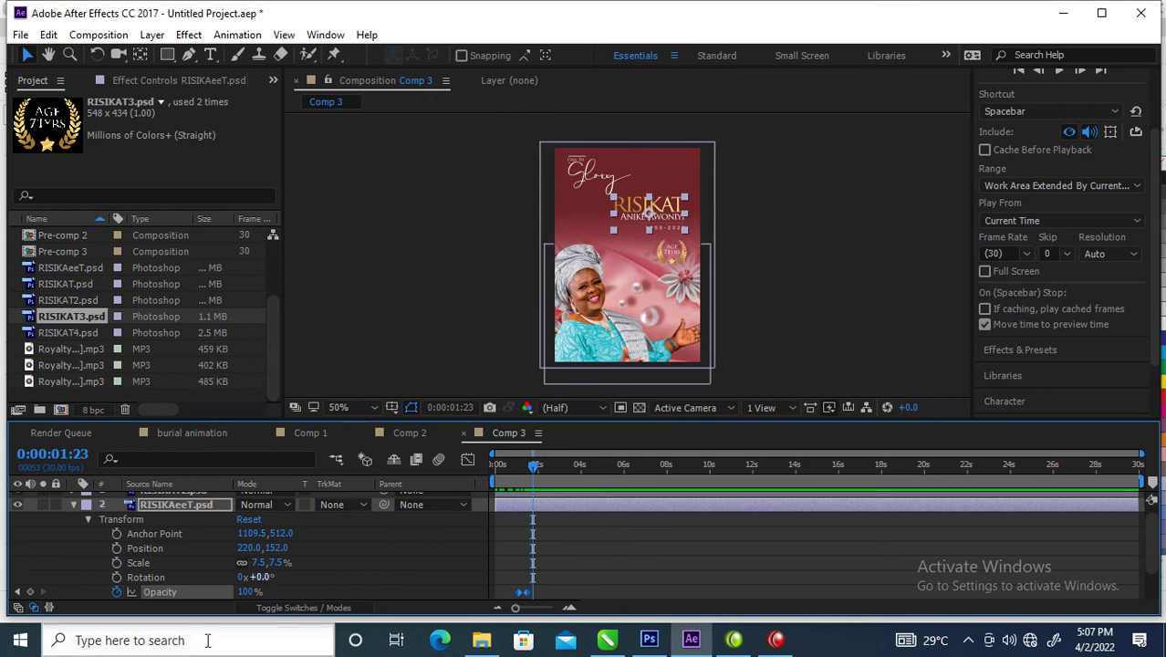
{"action": "left_click", "coordinate": [74, 500]}
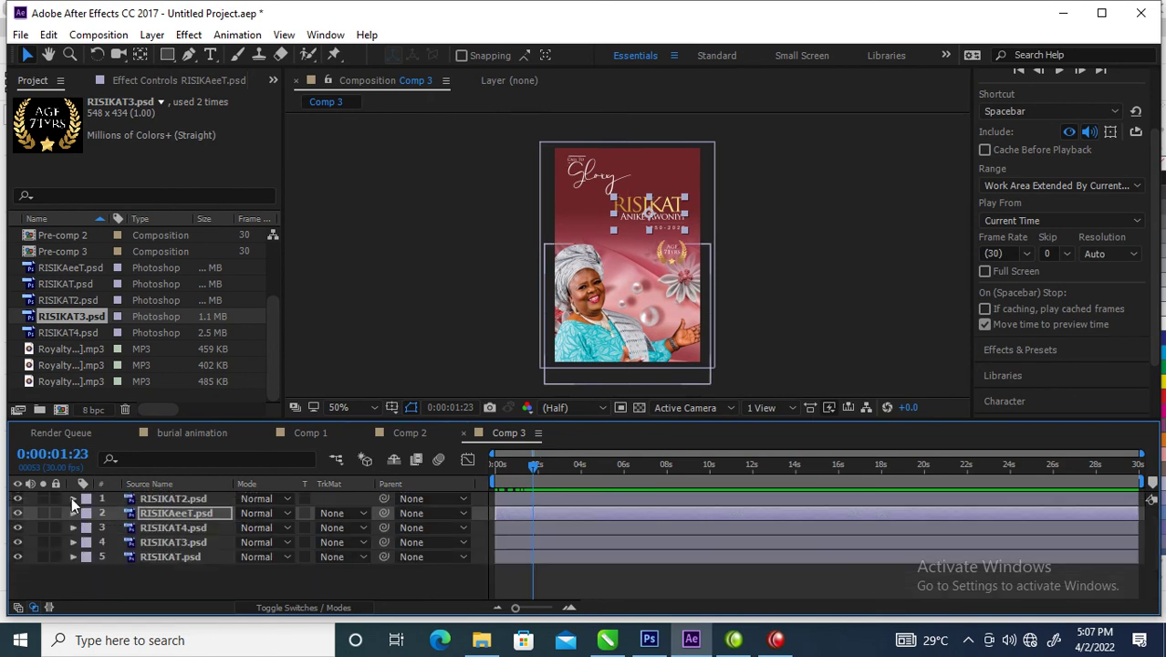
Step: Select the Glory script layer RISIKAT4.psd and reveal its Transform properties
{"action": "left_click", "coordinate": [17, 499]}
{"action": "left_click", "coordinate": [18, 499]}
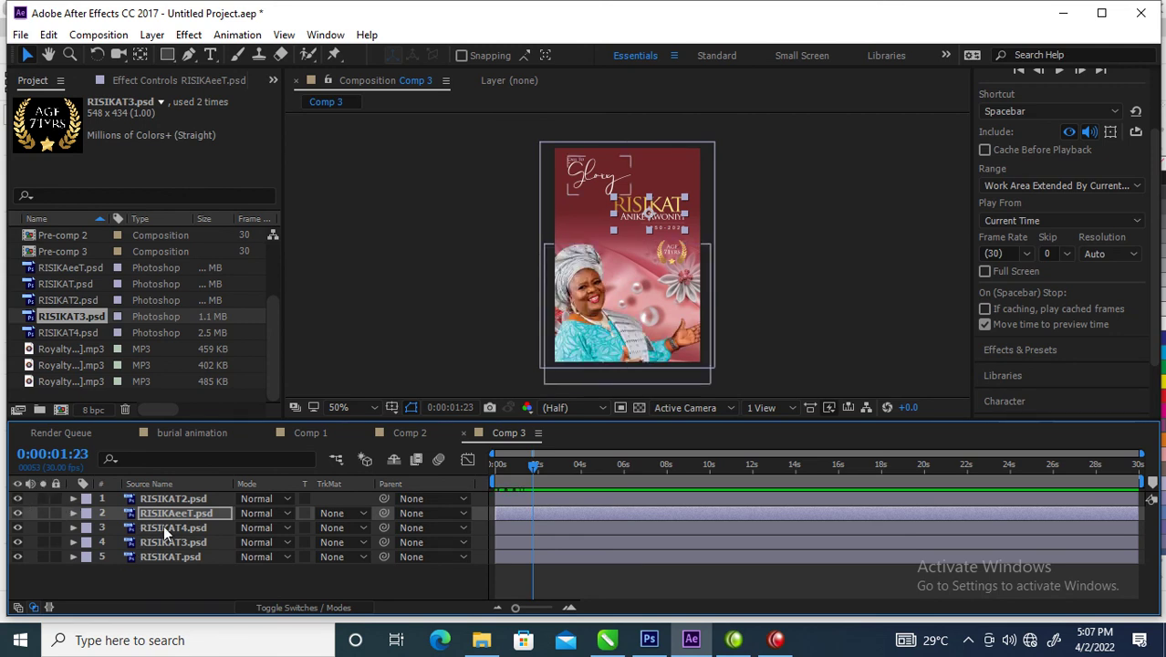
{"action": "left_click", "coordinate": [164, 525]}
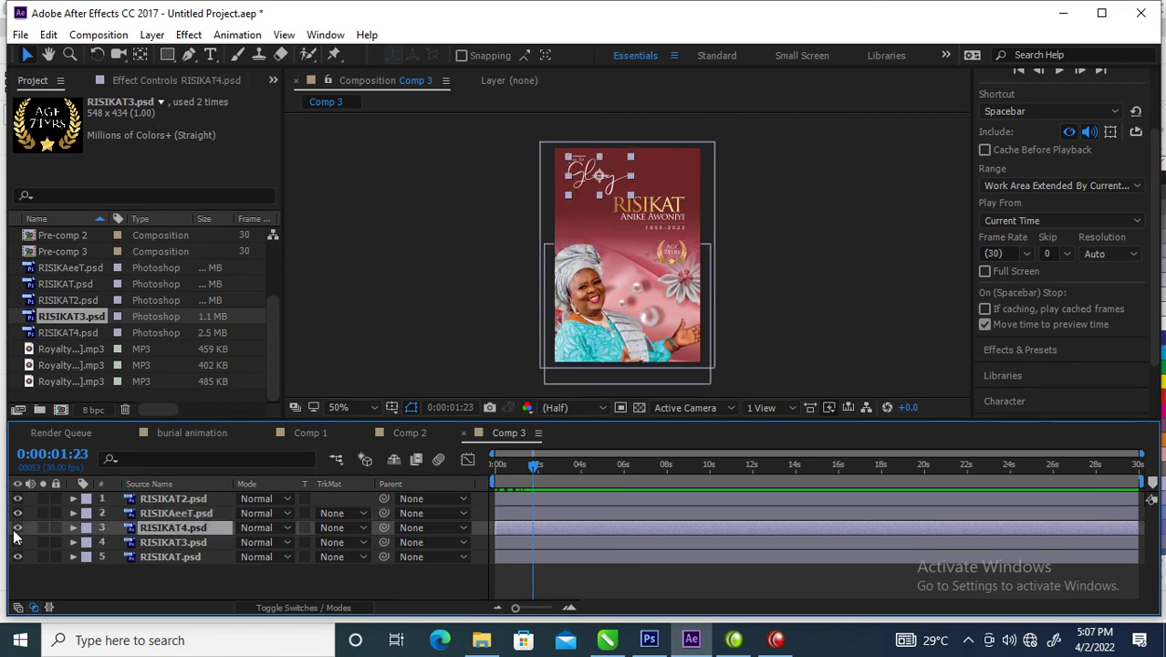
{"action": "left_click", "coordinate": [71, 527]}
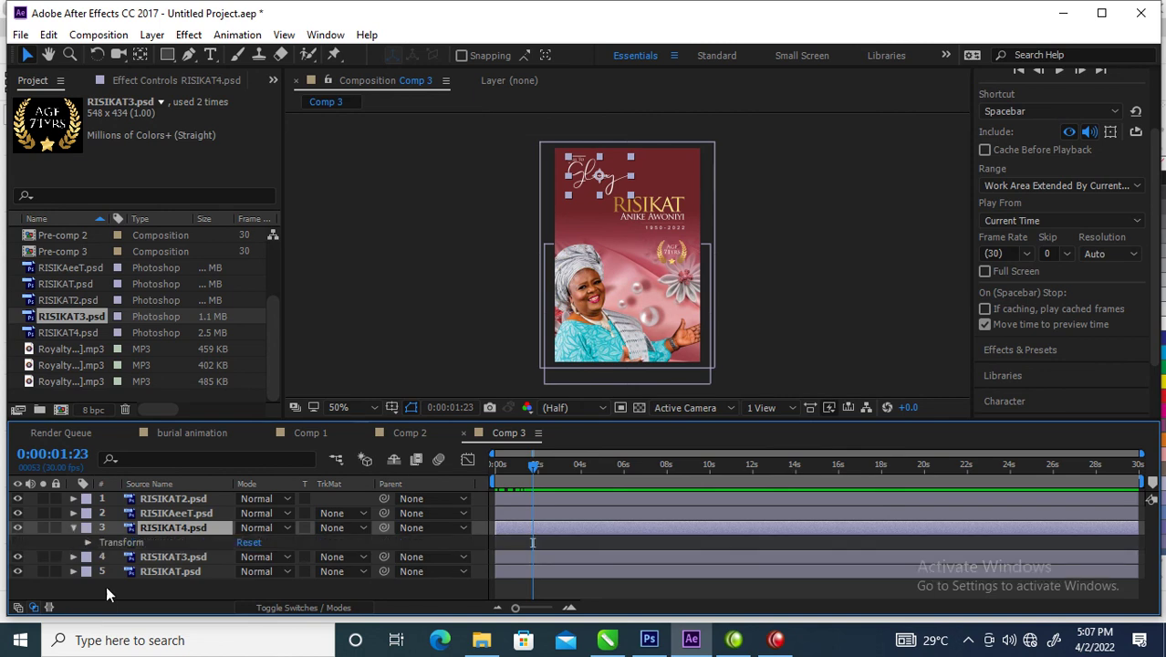
{"action": "left_click", "coordinate": [87, 542]}
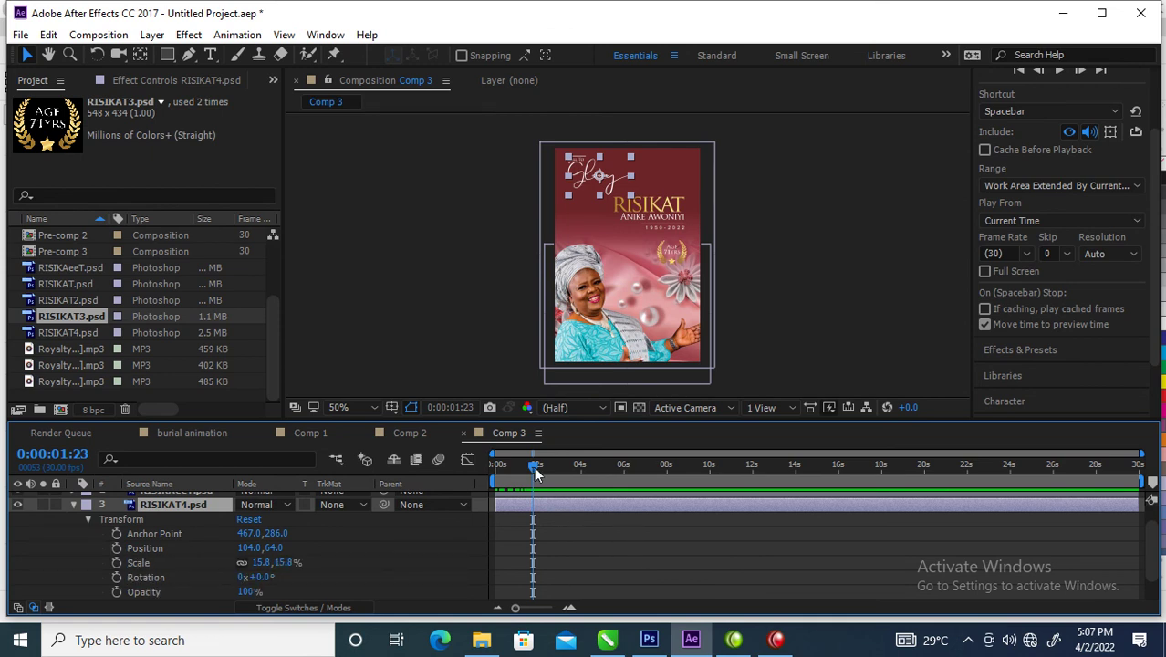
{"action": "left_click_drag", "start_coordinate": [535, 467], "coordinate": [523, 466]}
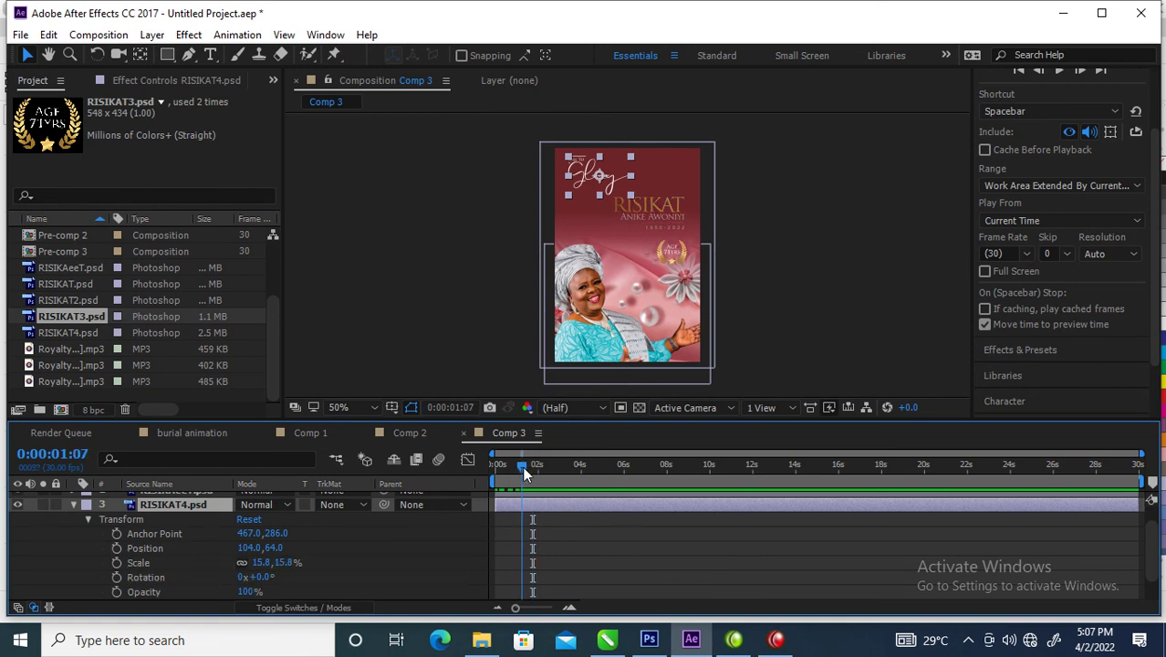
Step: Keyframe the Glory script's Position so it drops in from above the poster's top edge
{"action": "left_click", "coordinate": [117, 548]}
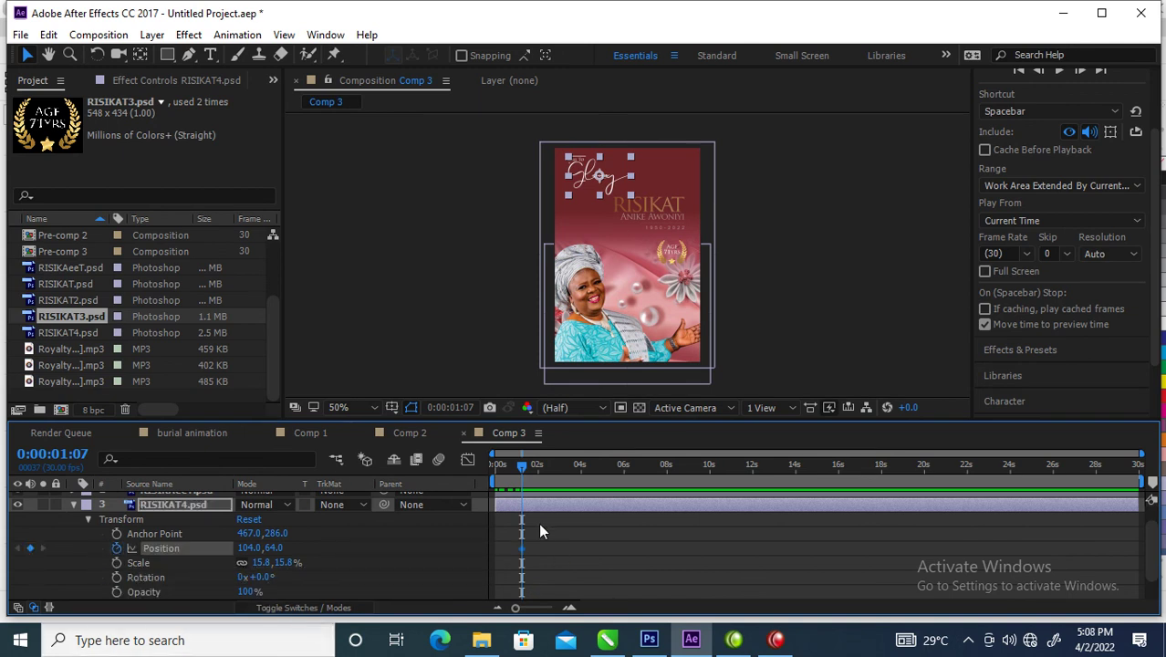
{"action": "left_click_drag", "start_coordinate": [523, 550], "coordinate": [546, 549]}
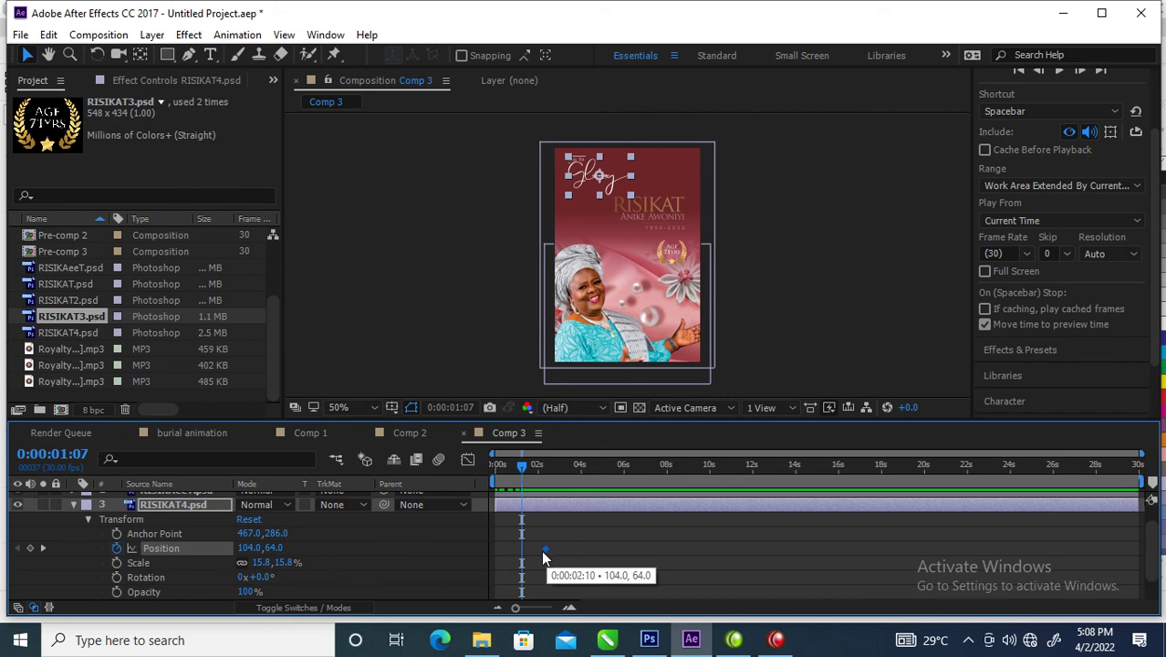
{"action": "left_click", "coordinate": [248, 547]}
{"action": "key", "text": "Return"}
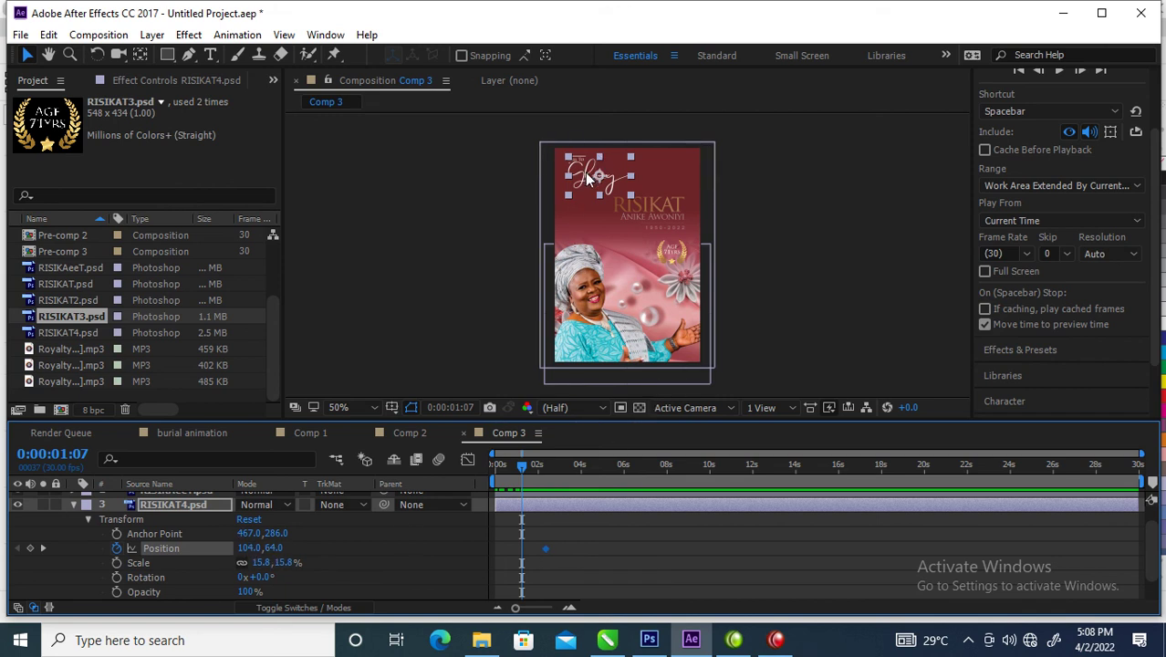
{"action": "left_click_drag", "start_coordinate": [588, 166], "coordinate": [585, 111]}
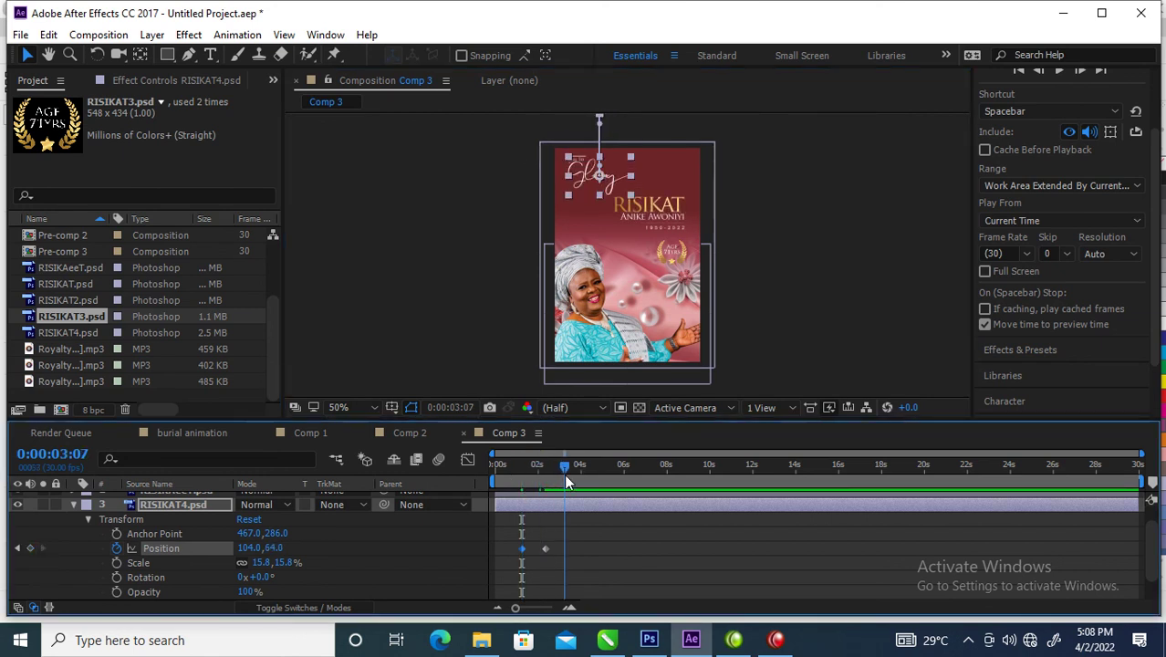
{"action": "left_click_drag", "start_coordinate": [524, 471], "coordinate": [443, 472]}
{"action": "mouse_move", "coordinate": [526, 484]}
{"action": "left_mouse_down"}
{"action": "mouse_move", "coordinate": [485, 491]}
{"action": "mouse_move", "coordinate": [548, 499]}
{"action": "left_mouse_up"}
{"action": "left_click_drag", "start_coordinate": [543, 548], "coordinate": [505, 558]}
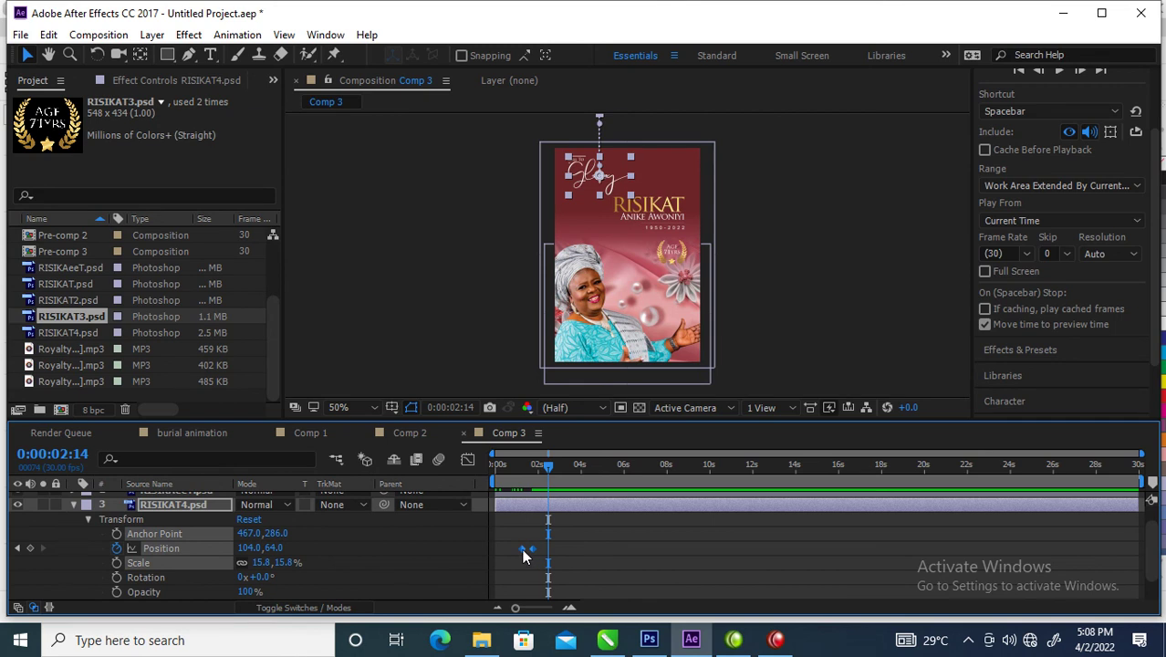
Step: Apply Easy Ease to both Glory Position keyframes and select them in the Graph Editor
{"action": "right_click", "coordinate": [522, 548]}
{"action": "mouse_move", "coordinate": [595, 536]}
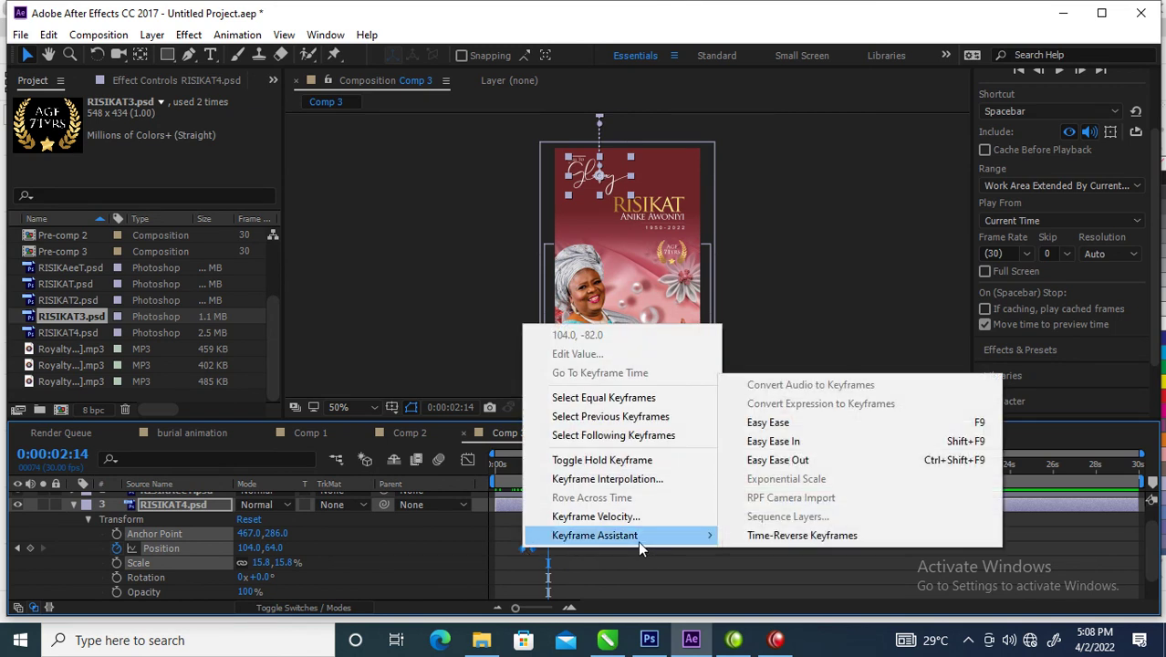
{"action": "left_click", "coordinate": [780, 424]}
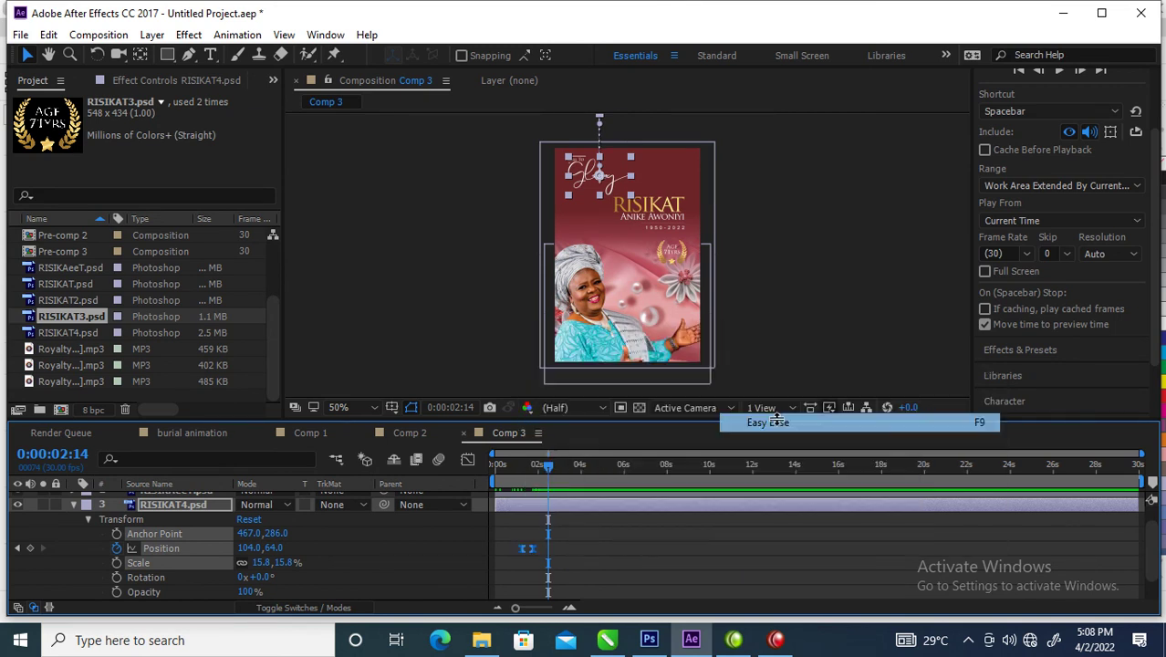
{"action": "left_click", "coordinate": [466, 457]}
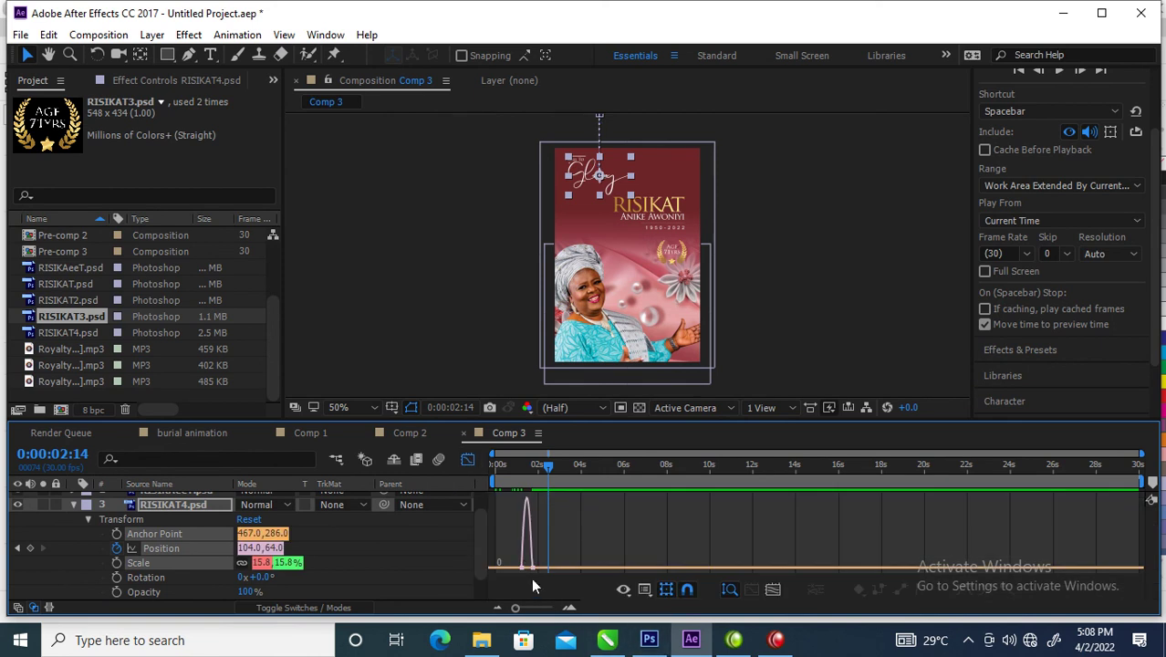
{"action": "left_click_drag", "start_coordinate": [515, 608], "coordinate": [536, 608]}
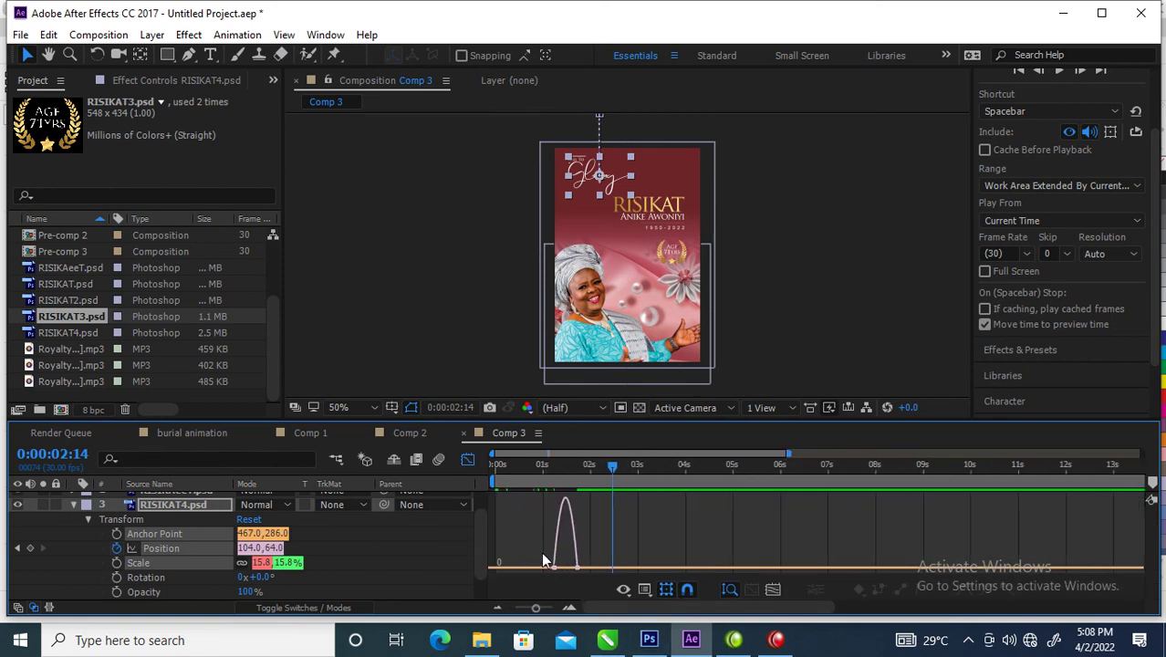
{"action": "left_click_drag", "start_coordinate": [534, 529], "coordinate": [632, 572]}
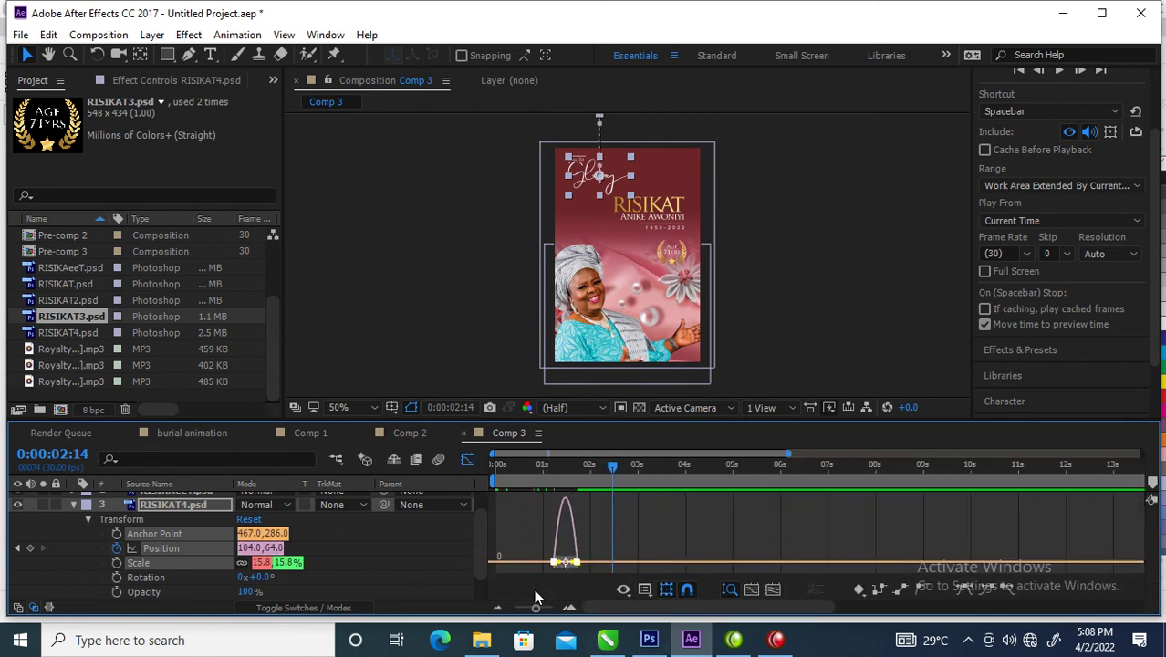
Step: Drag the ease influence handles into a steep speed peak, then replay the drop-in
{"action": "left_click_drag", "start_coordinate": [539, 610], "coordinate": [548, 610]}
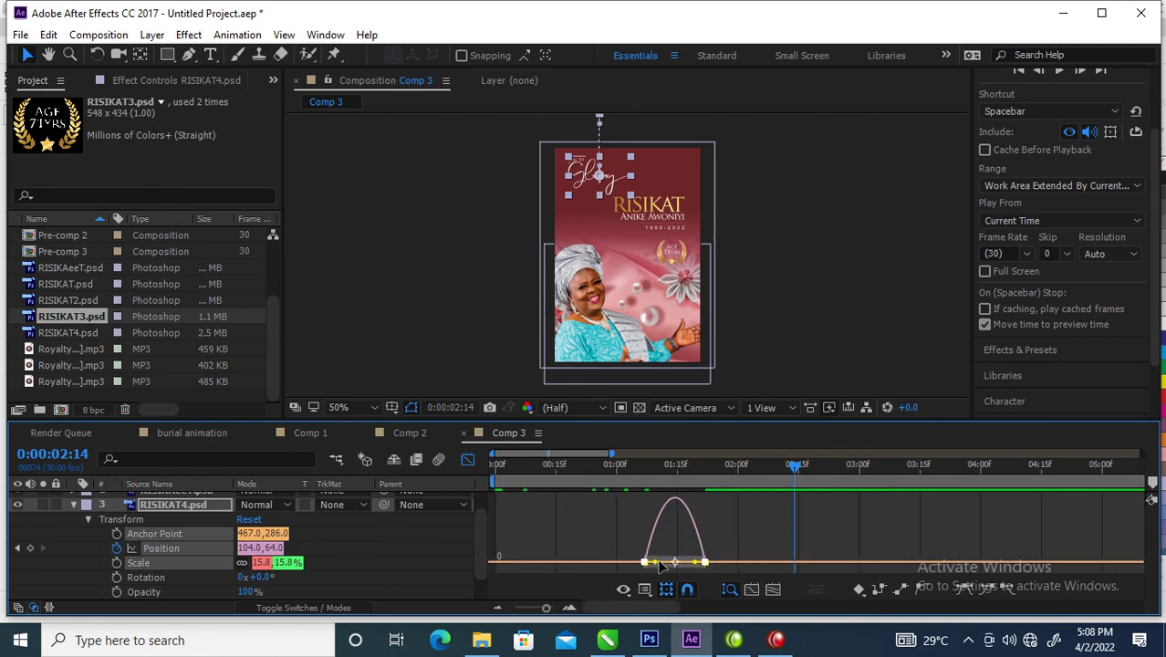
{"action": "left_click_drag", "start_coordinate": [658, 562], "coordinate": [721, 570]}
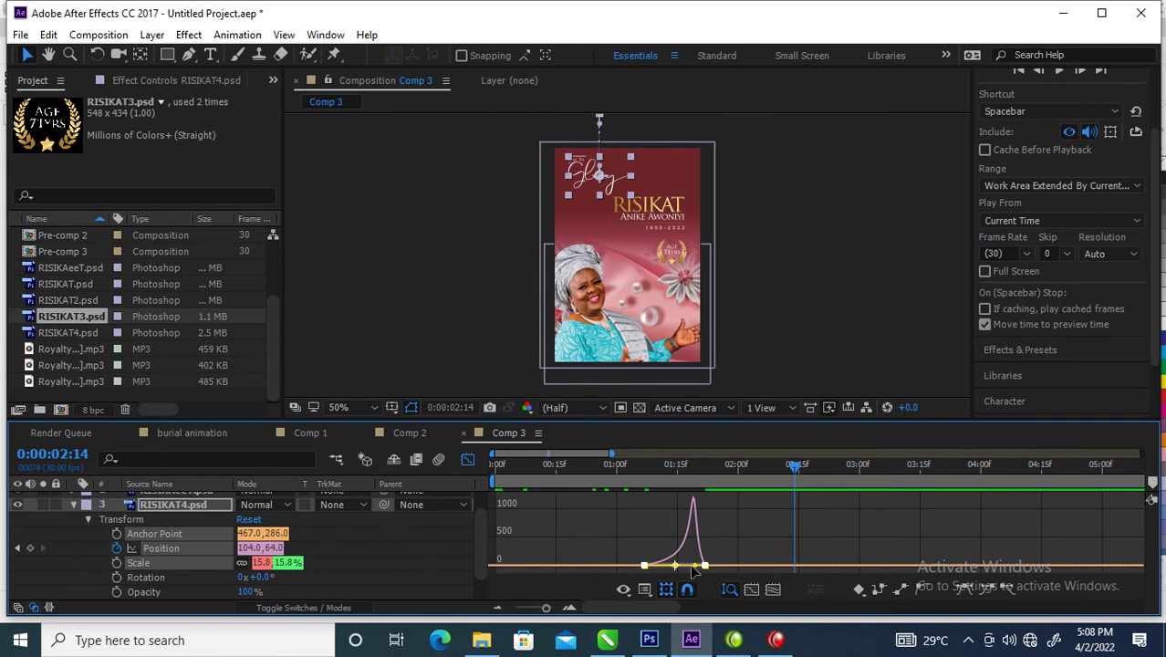
{"action": "left_click", "coordinate": [646, 564]}
{"action": "left_click", "coordinate": [467, 460]}
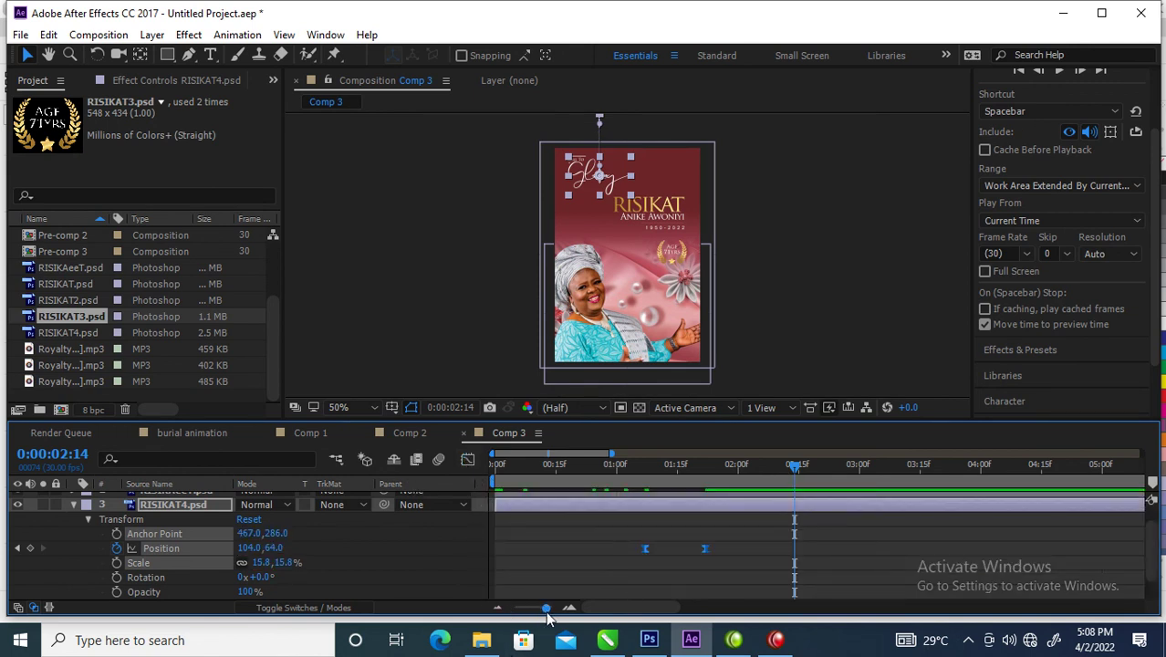
{"action": "left_click_drag", "start_coordinate": [546, 607], "coordinate": [515, 607]}
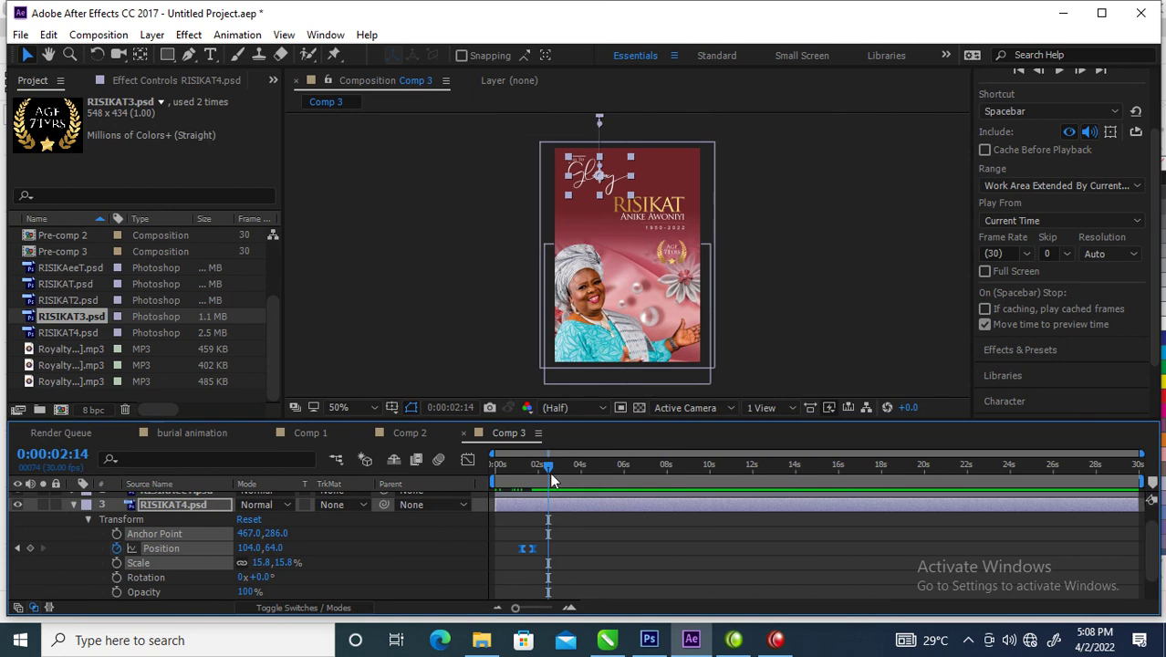
{"action": "left_click", "coordinate": [549, 467]}
{"action": "left_click_drag", "start_coordinate": [549, 467], "coordinate": [533, 490]}
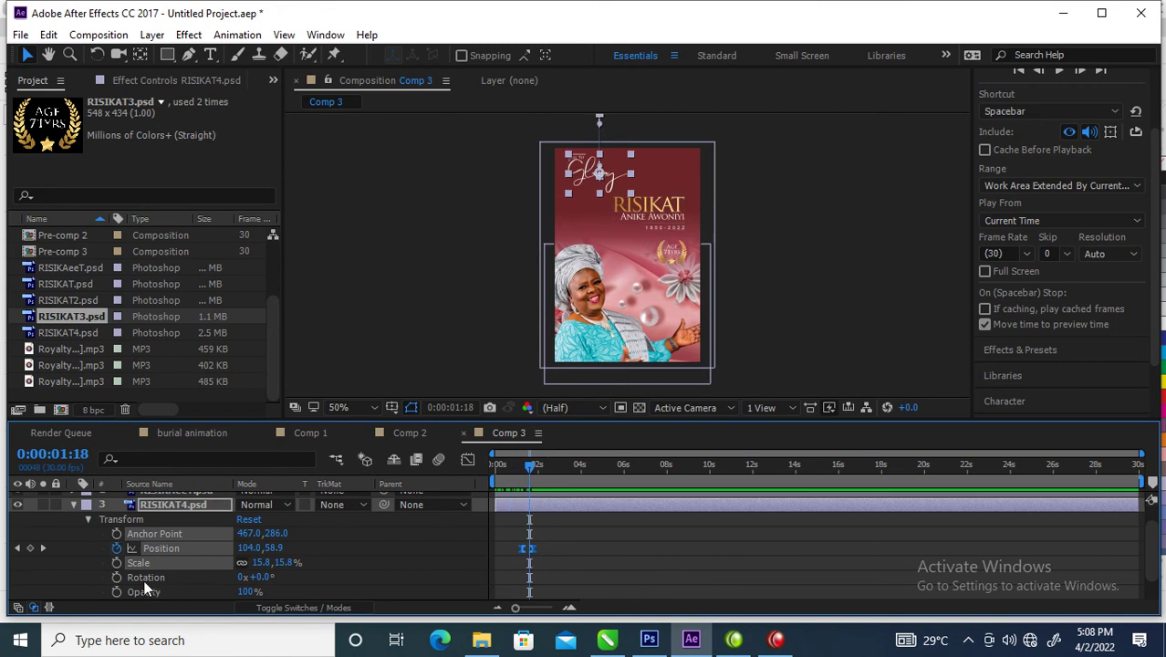
Step: Identify the RISIKAT3.psd layer as the age badge and select it
{"action": "left_click", "coordinate": [73, 506]}
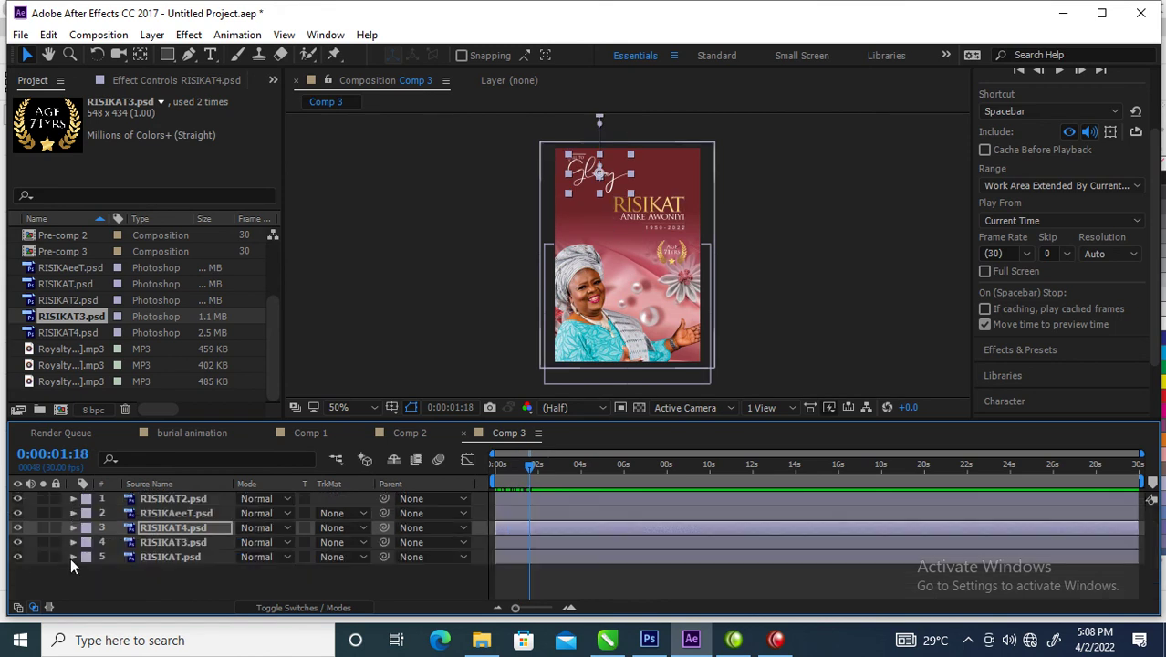
{"action": "left_click", "coordinate": [19, 543]}
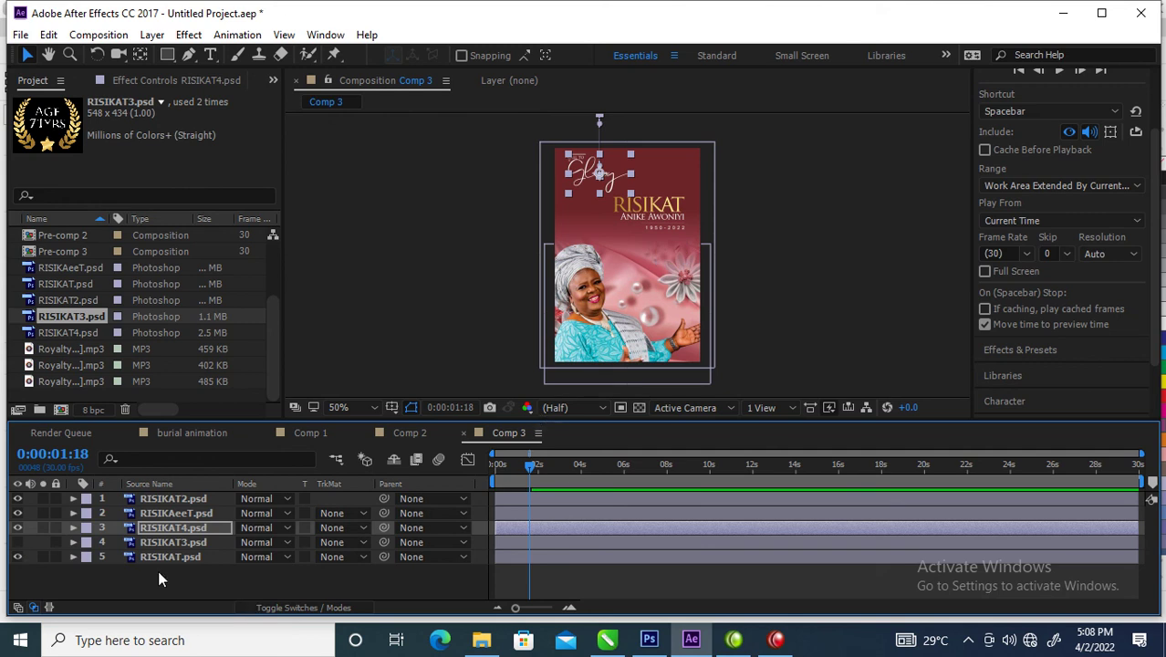
{"action": "left_click", "coordinate": [17, 543]}
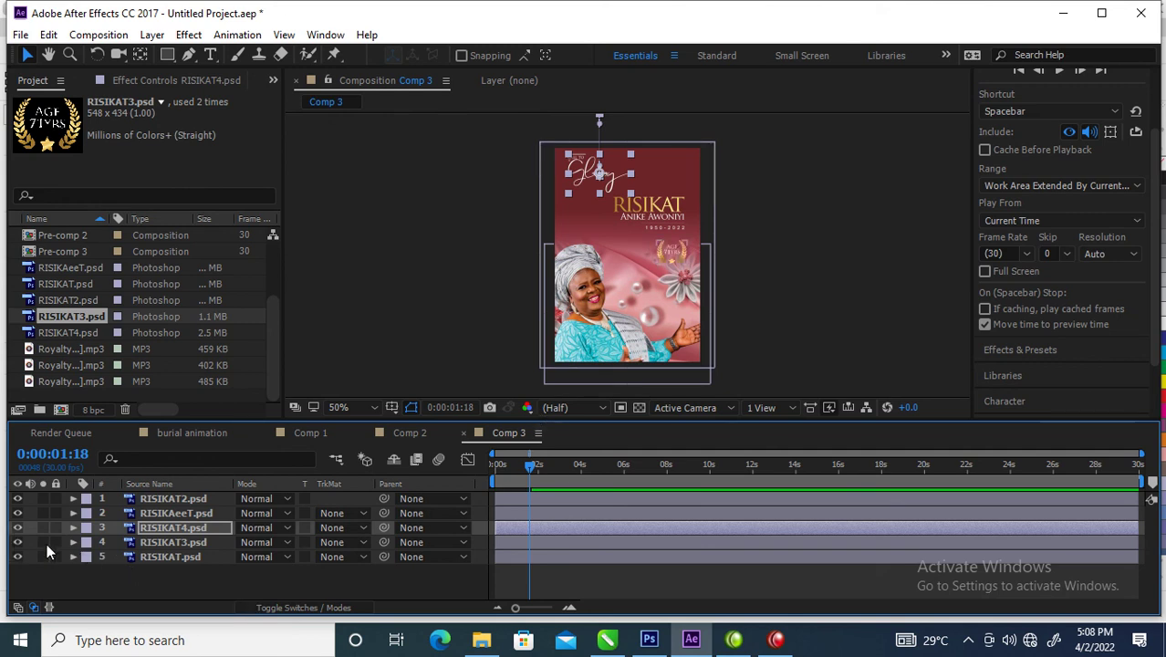
{"action": "left_click", "coordinate": [157, 541]}
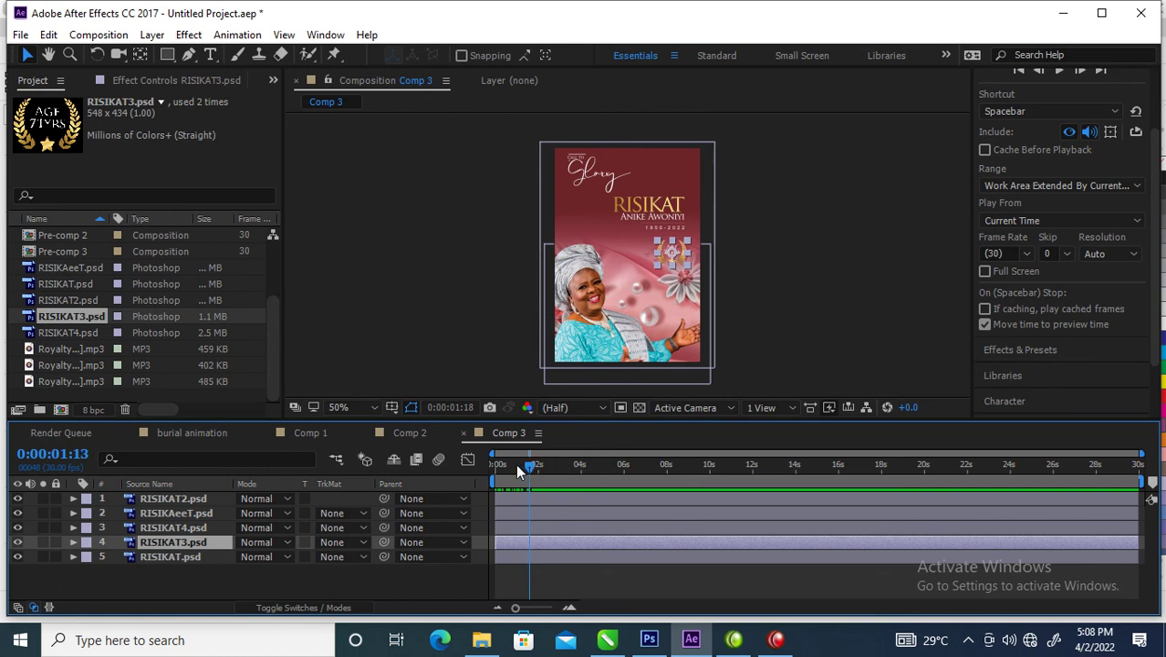
{"action": "mouse_move", "coordinate": [517, 465]}
{"action": "left_mouse_down"}
{"action": "mouse_move", "coordinate": [508, 463]}
{"action": "mouse_move", "coordinate": [536, 466]}
{"action": "mouse_move", "coordinate": [522, 463]}
{"action": "left_mouse_up"}
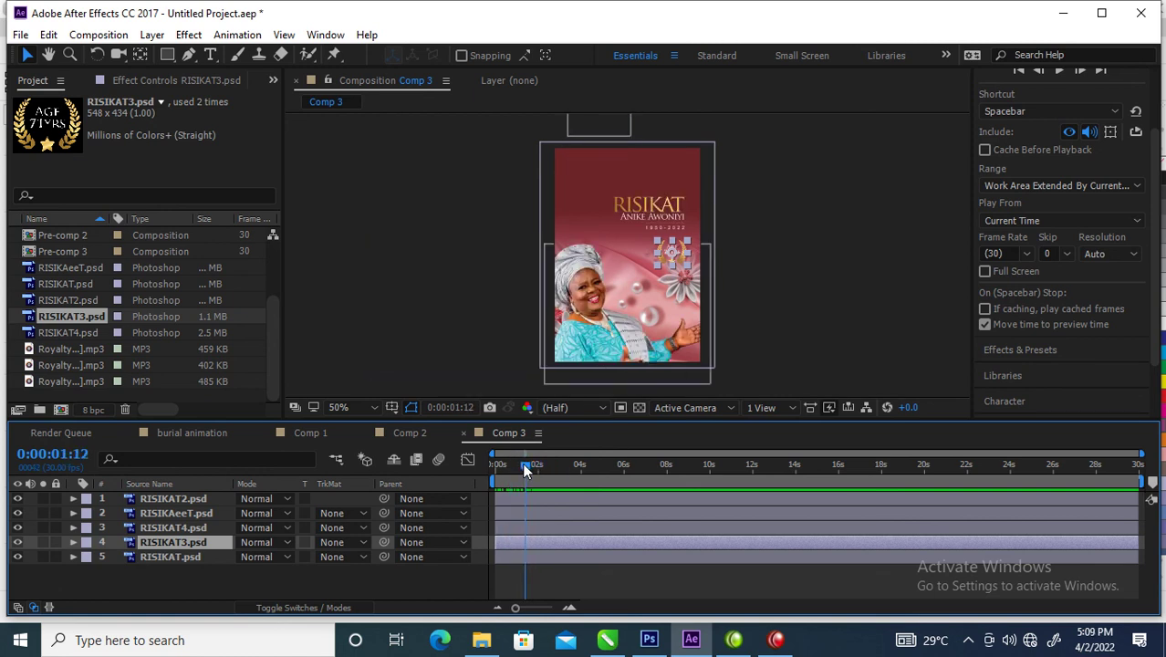
Step: Keyframe the badge's Opacity from 0% to 100% and preview the fade-in
{"action": "left_click", "coordinate": [72, 542]}
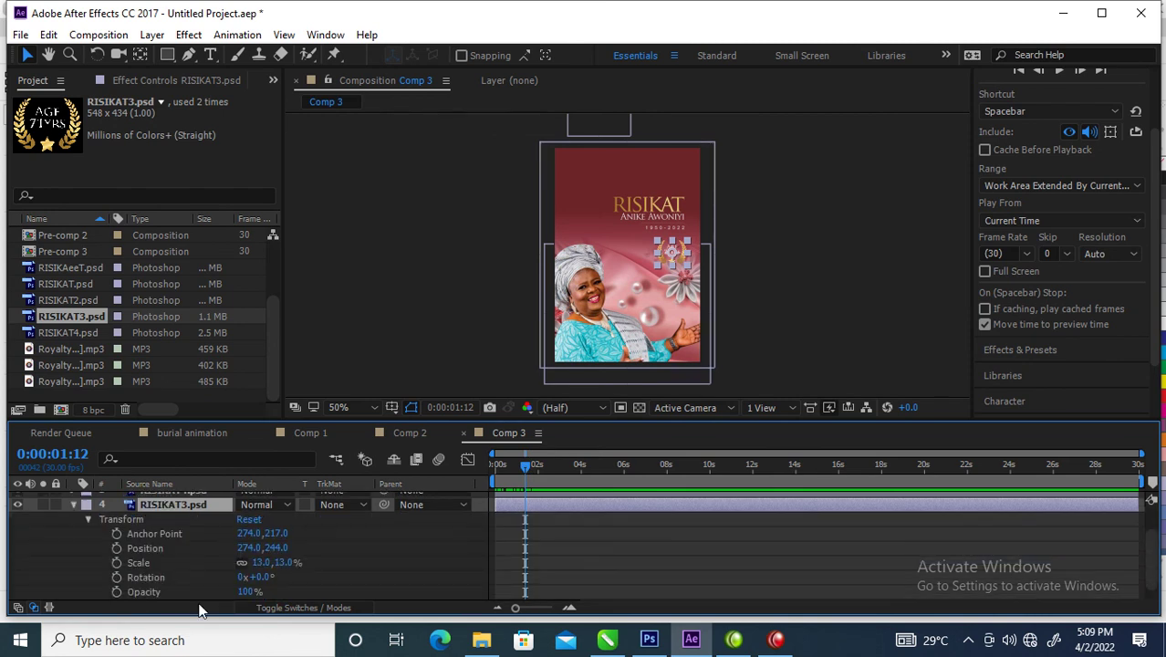
{"action": "left_click", "coordinate": [115, 591]}
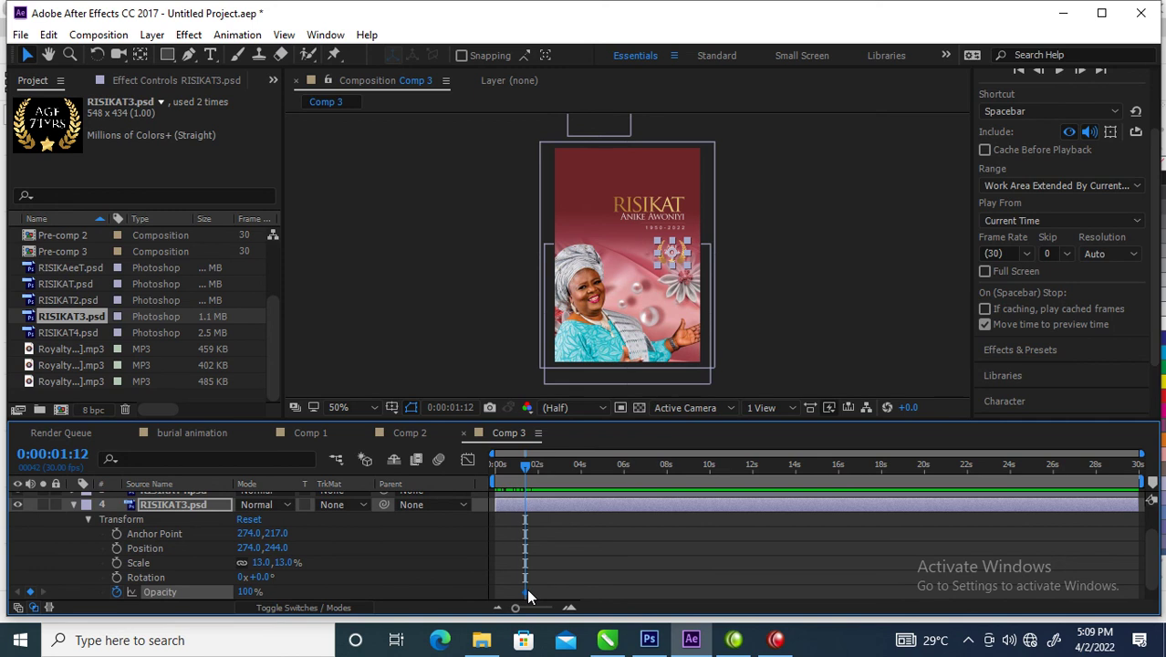
{"action": "left_click_drag", "start_coordinate": [526, 592], "coordinate": [535, 592]}
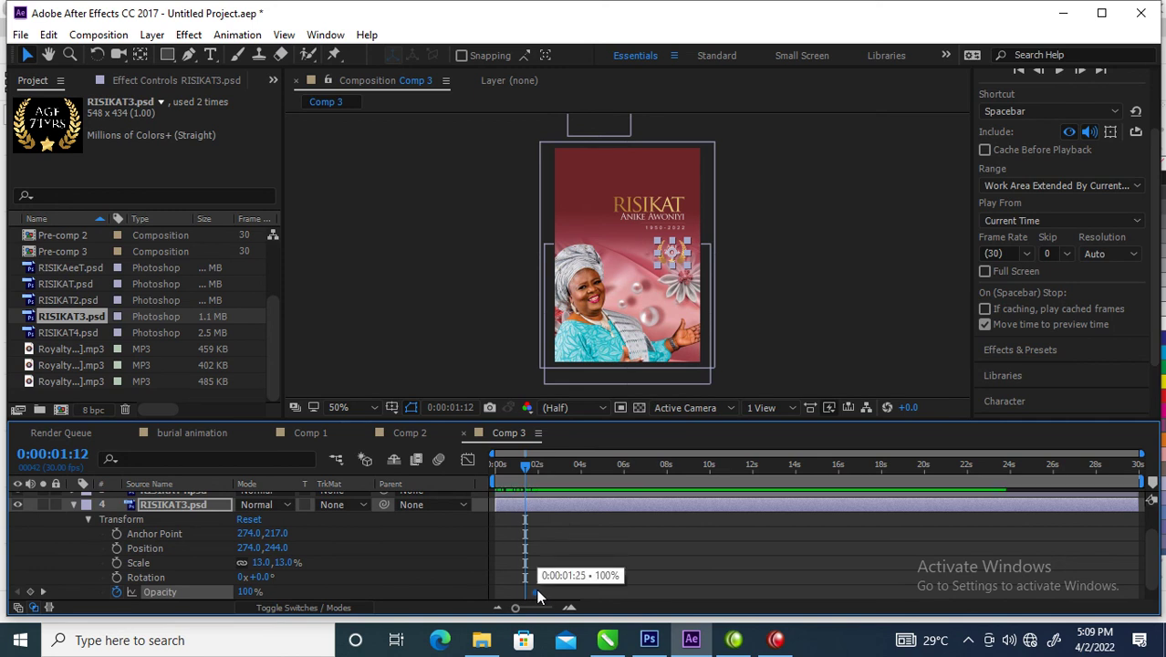
{"action": "left_click", "coordinate": [247, 592]}
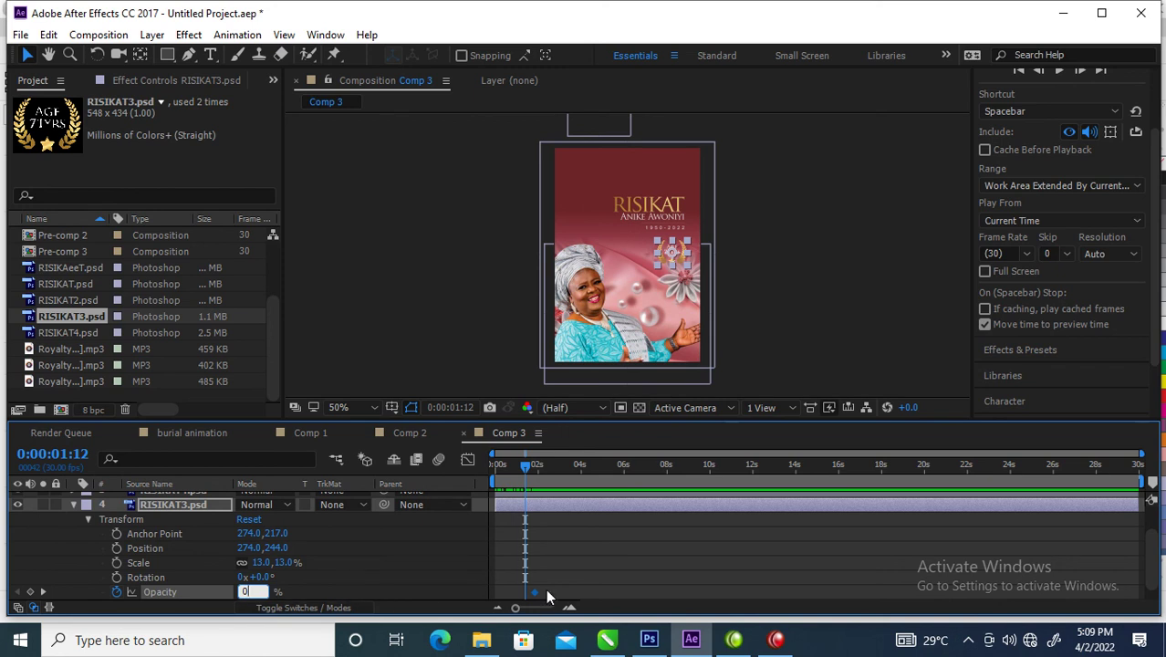
{"action": "type", "text": "0"}
{"action": "left_click", "coordinate": [563, 562]}
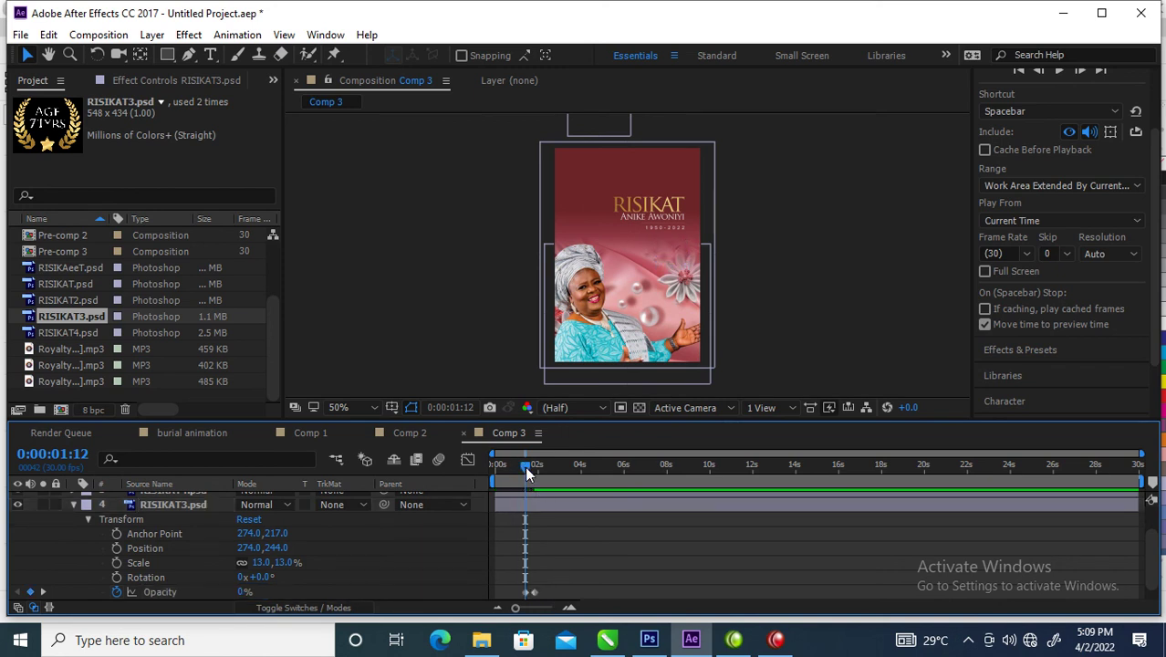
{"action": "mouse_move", "coordinate": [525, 466]}
{"action": "left_mouse_down"}
{"action": "mouse_move", "coordinate": [491, 476]}
{"action": "mouse_move", "coordinate": [555, 499]}
{"action": "left_mouse_up"}
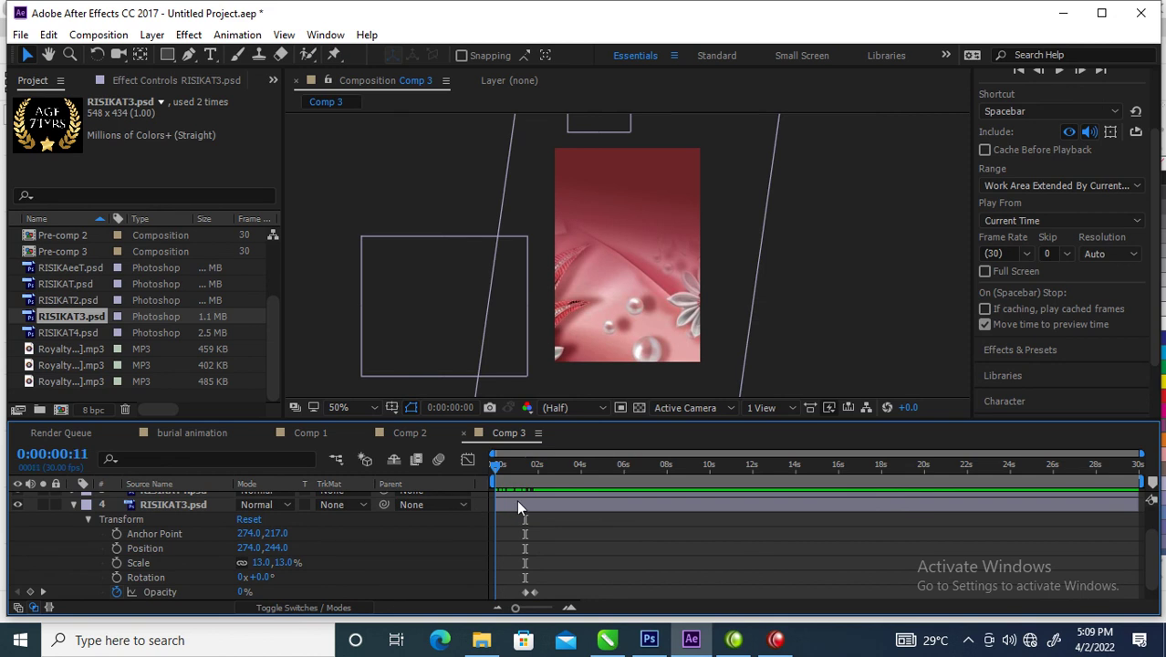